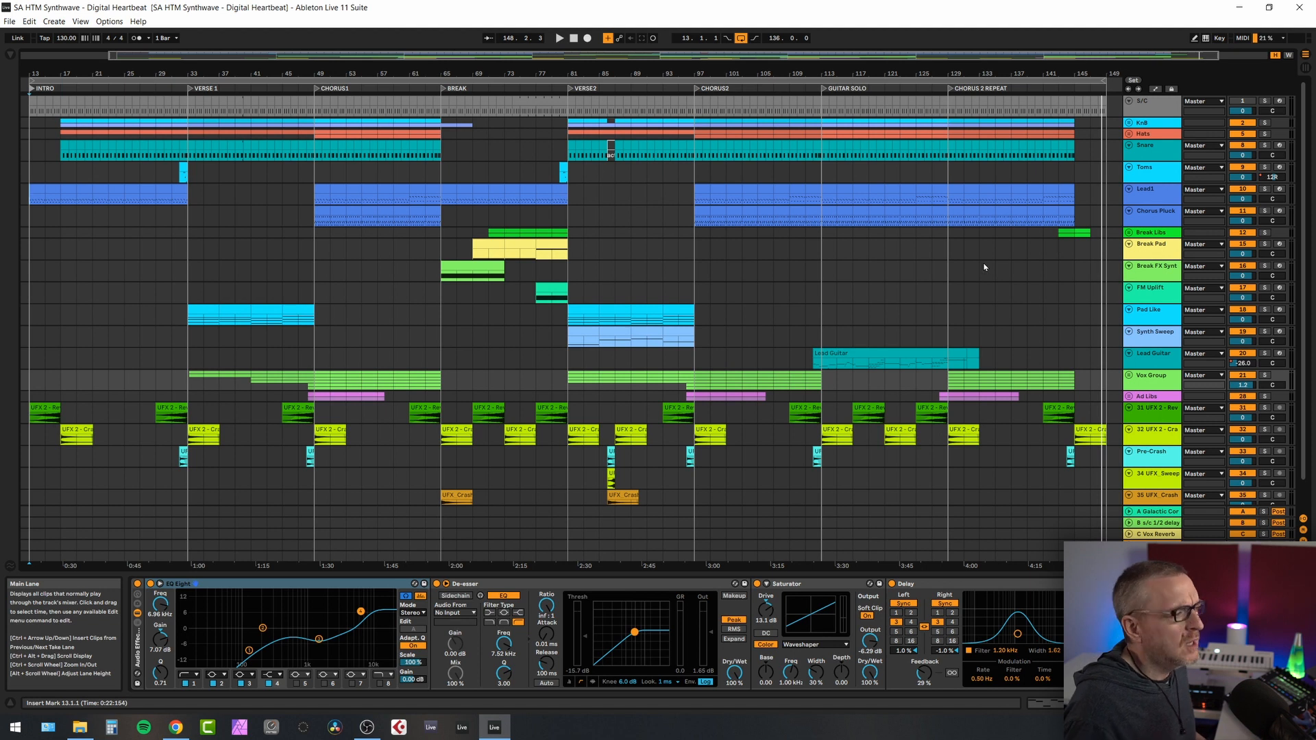
- Fold the S/C track and unfold the KnB group to show its Kick and Bass tracks
left_click(1146, 102)
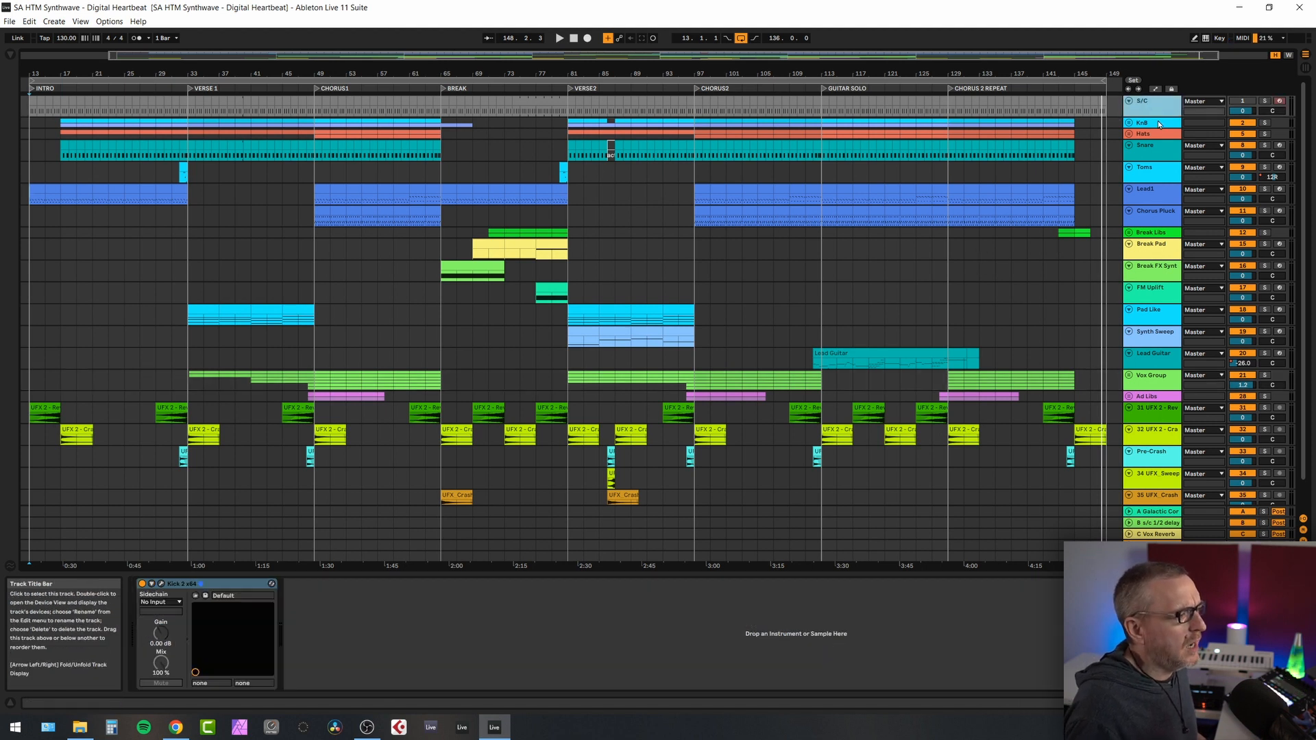
left_click_drag(1156, 116, 1156, 100)
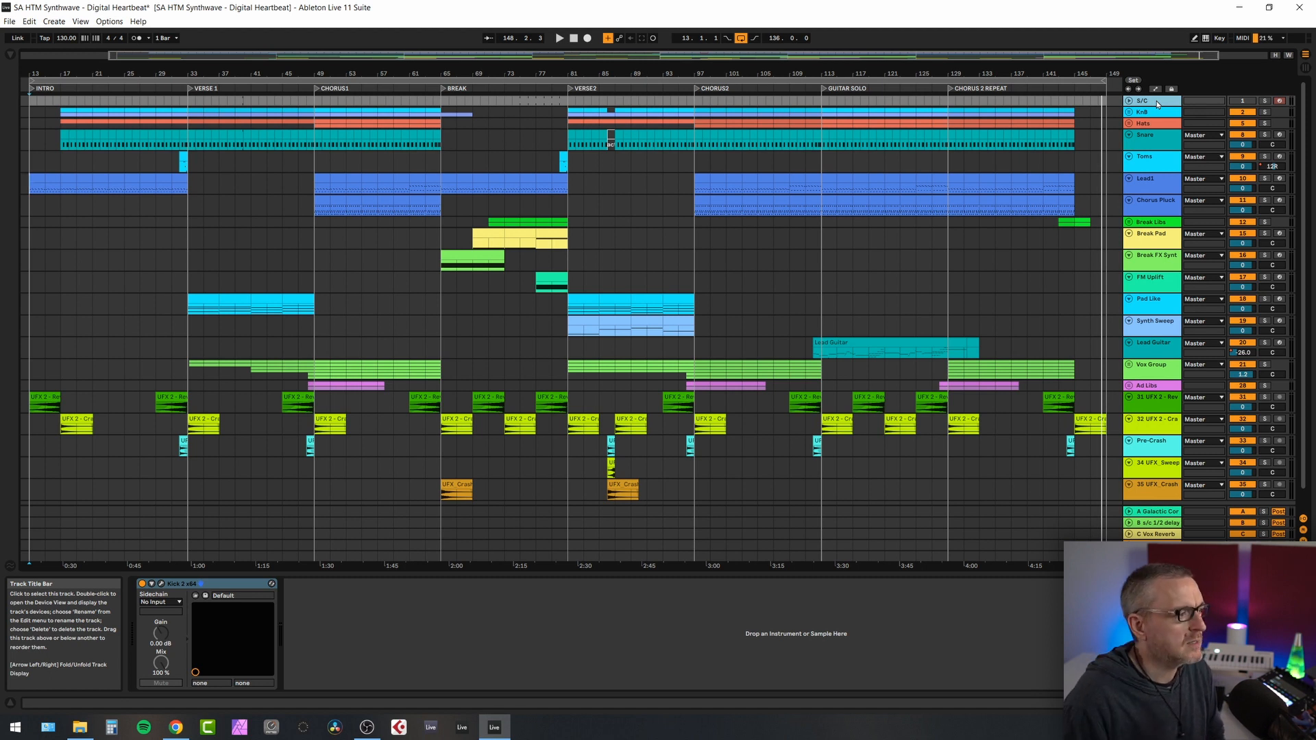
left_click(1129, 112)
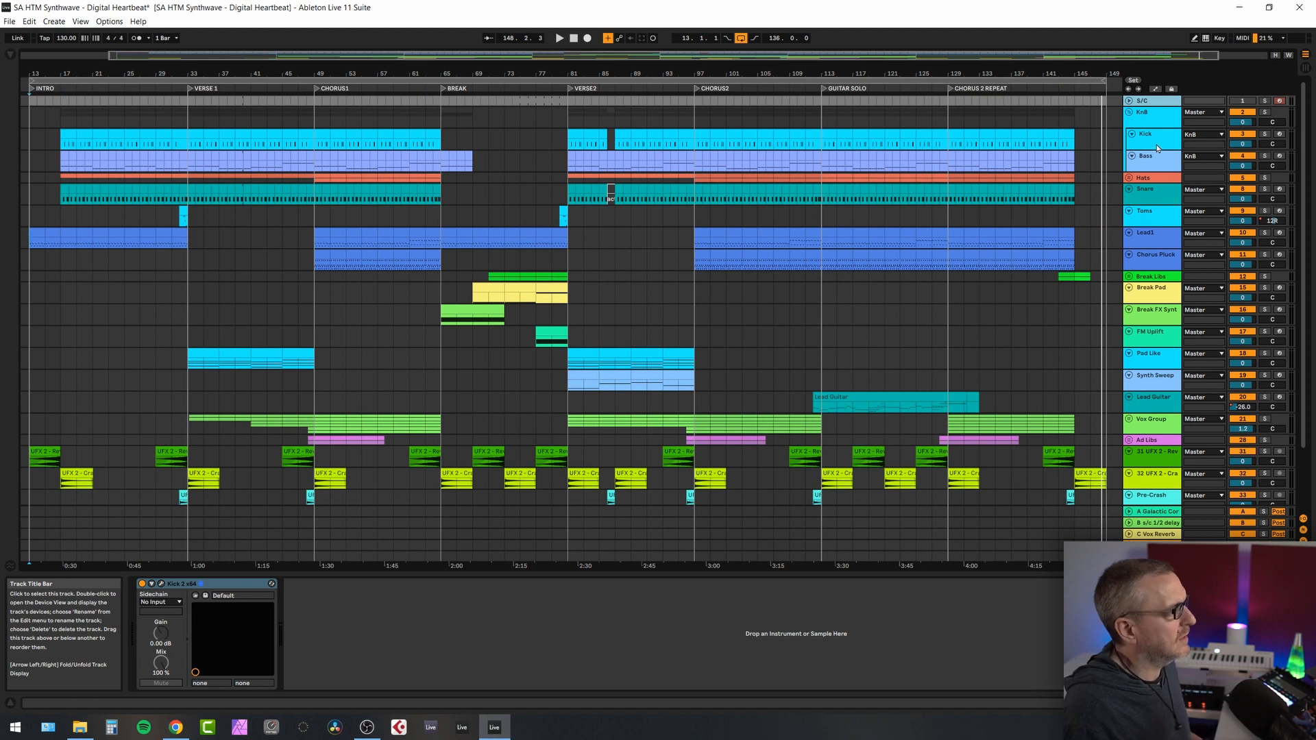
- Solo the KnB group and play the kick and bass from bar 17
left_click(1267, 115)
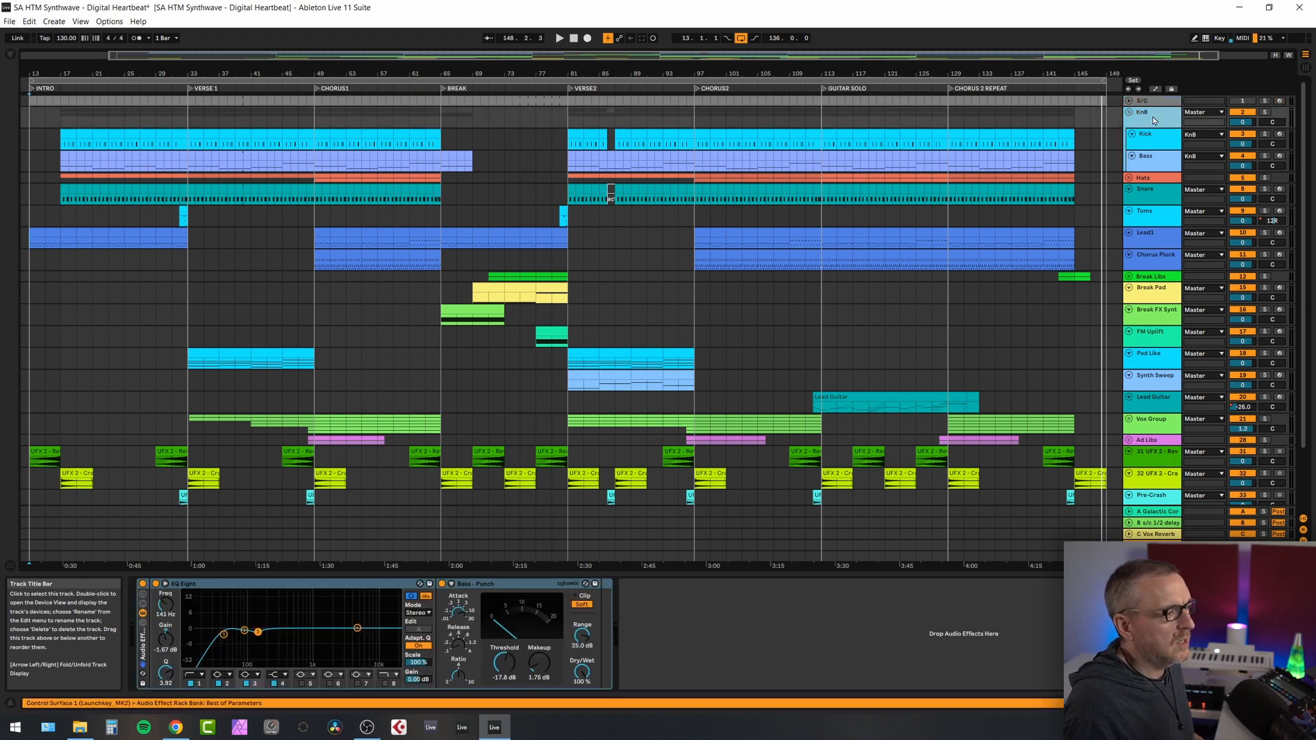
left_click(1266, 112)
key("space")
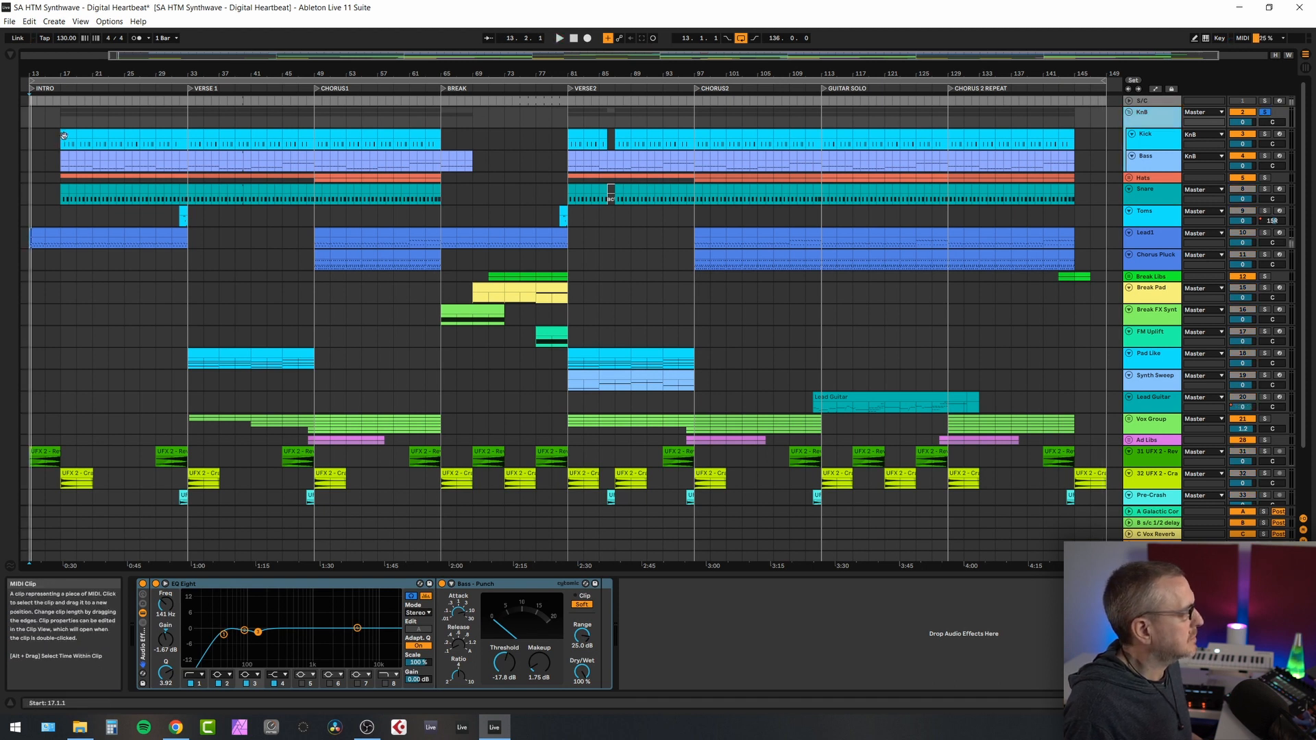
left_click(63, 135)
key("space")
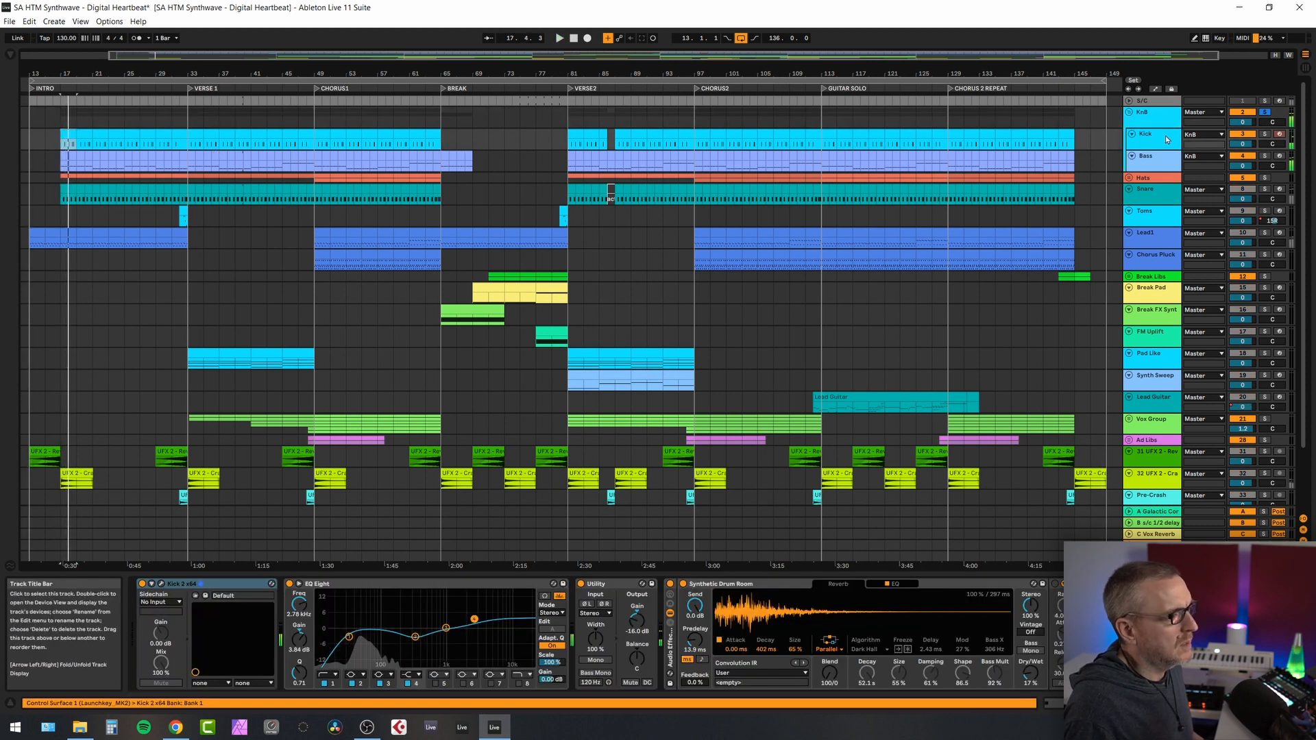
- View the Kick track's Kick 2 instrument window and close it
left_click(162, 584)
left_click_drag(676, 142, 655, 140)
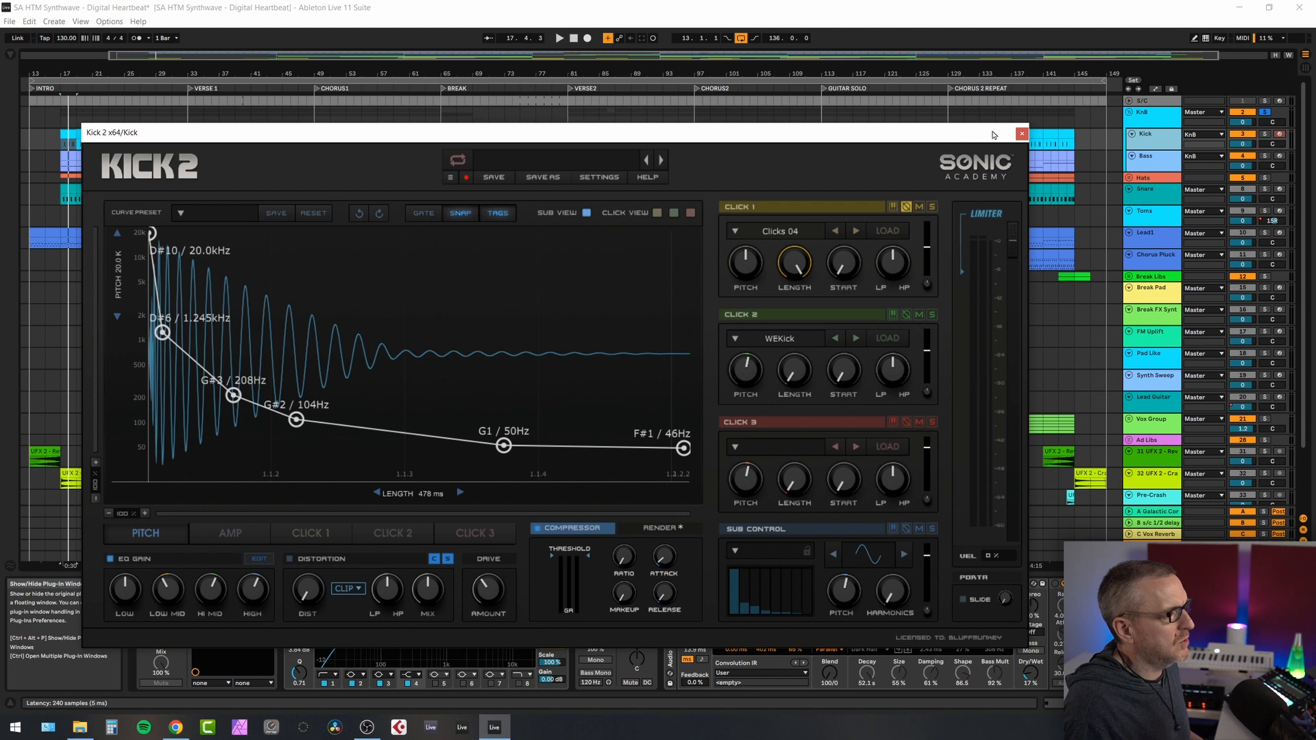
left_click(1022, 135)
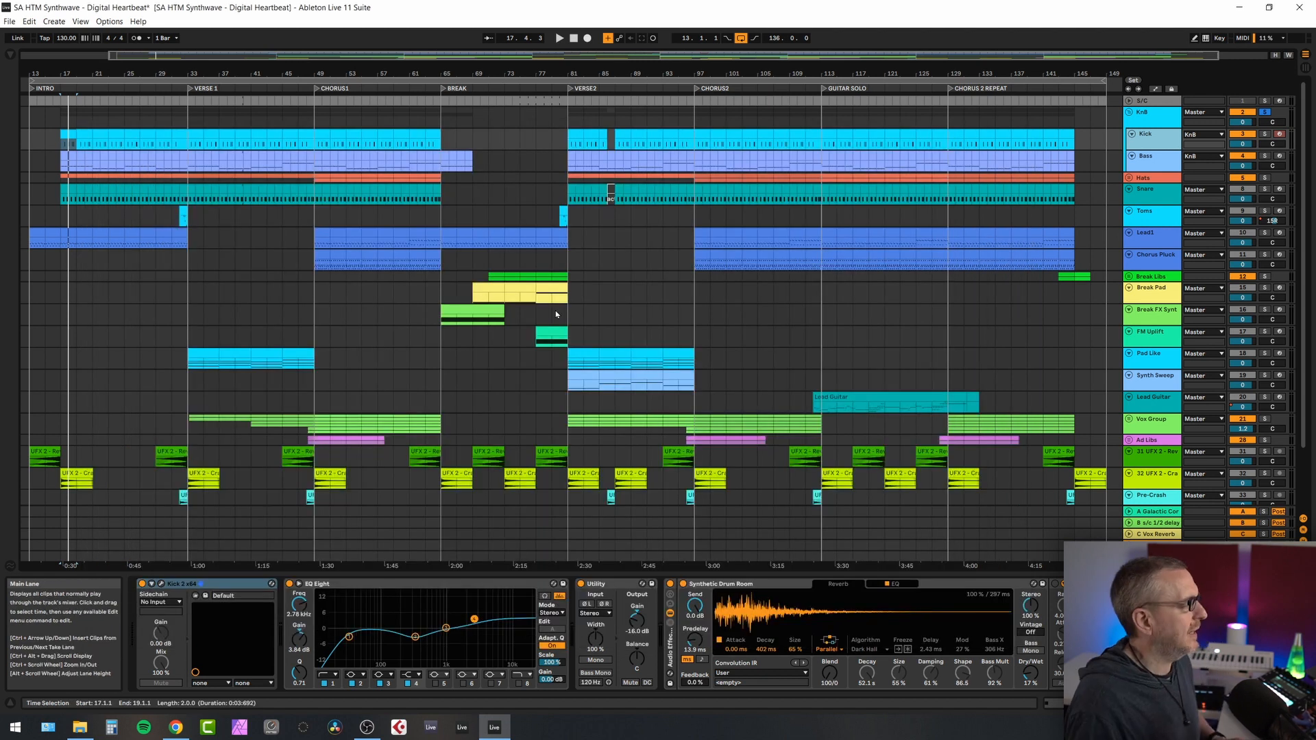
- View the Bass track's ANA2 instrument window and close it
left_click(1169, 165)
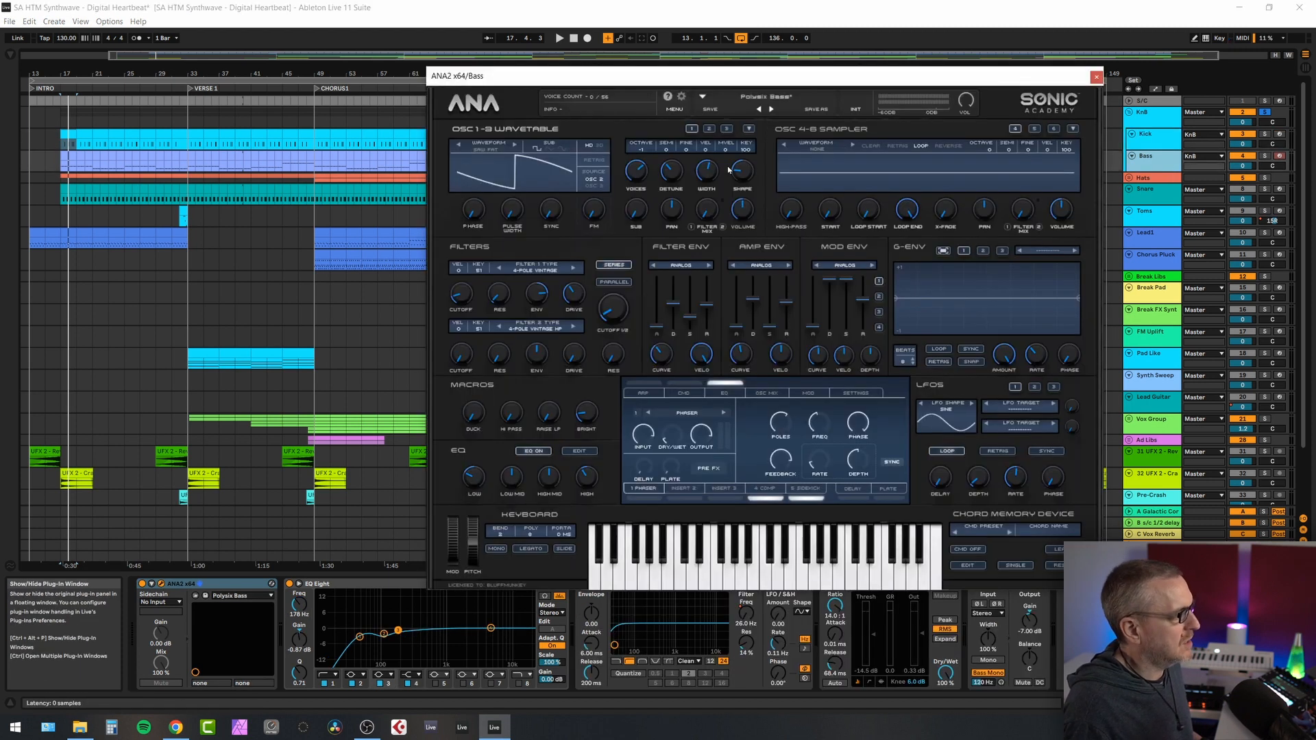
left_click_drag(815, 83, 797, 89)
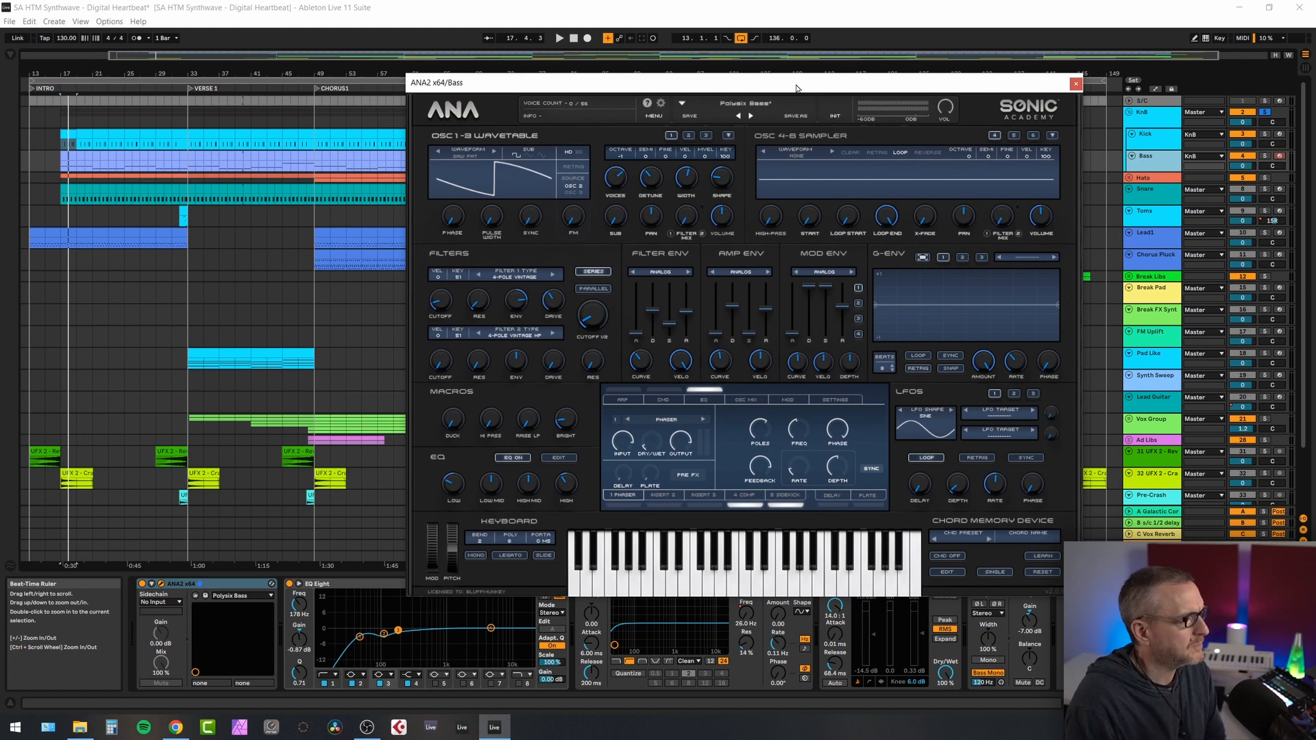
left_click(1076, 83)
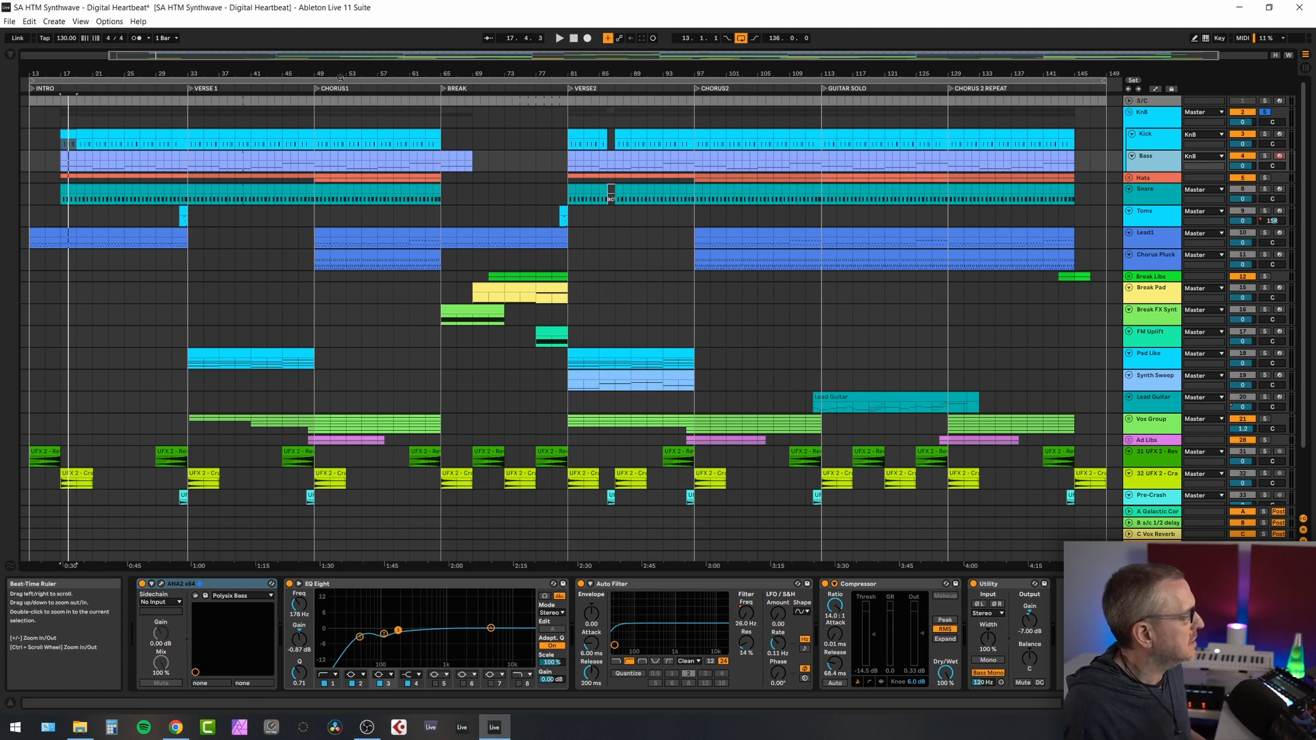
- Play the soloed kick and bass from the start of Chorus 1 at bar 49
left_click_drag(341, 77, 341, 137)
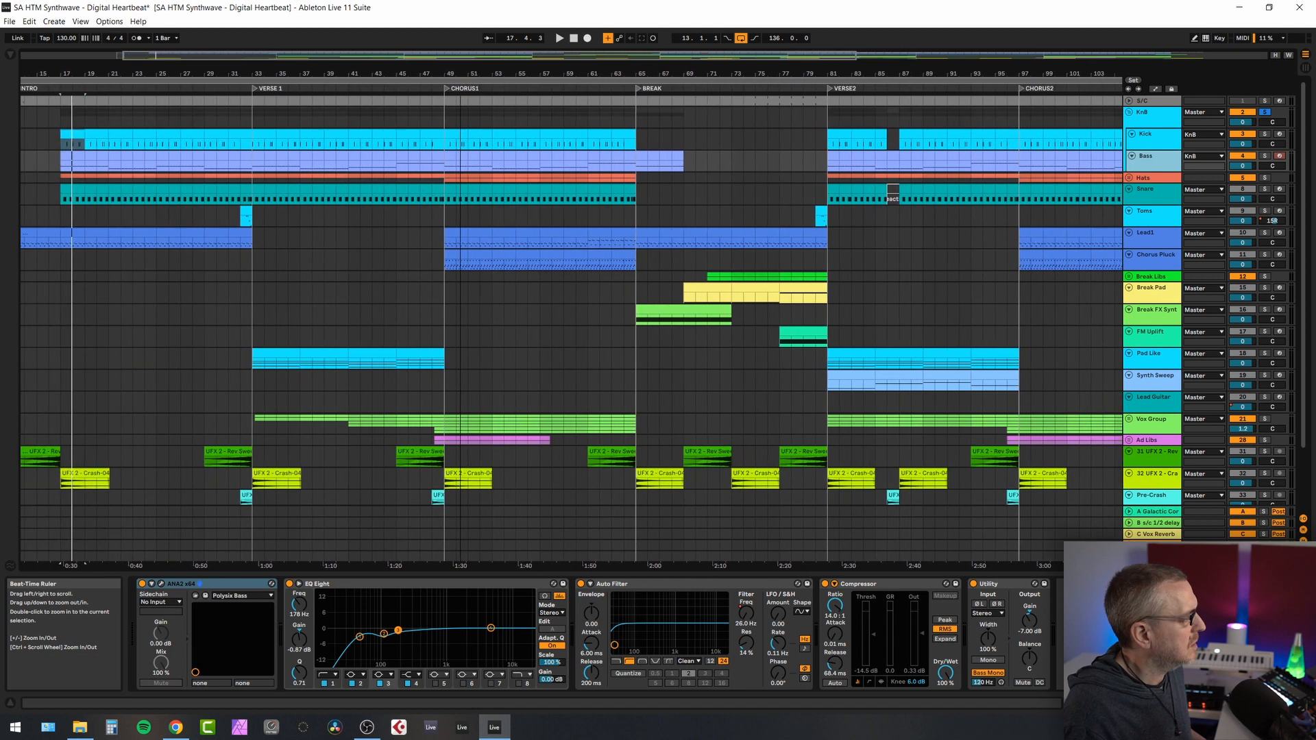
left_click_drag(460, 76, 458, 81)
left_click(453, 134)
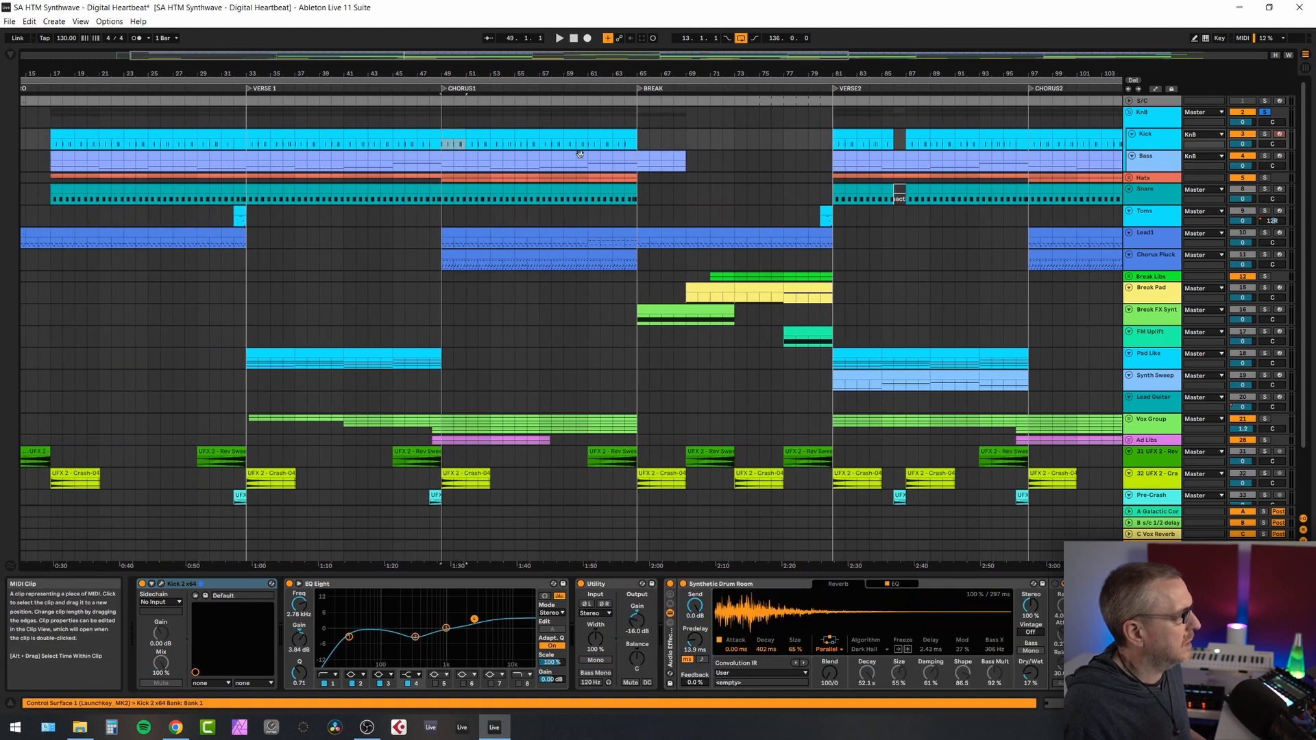
key("space")
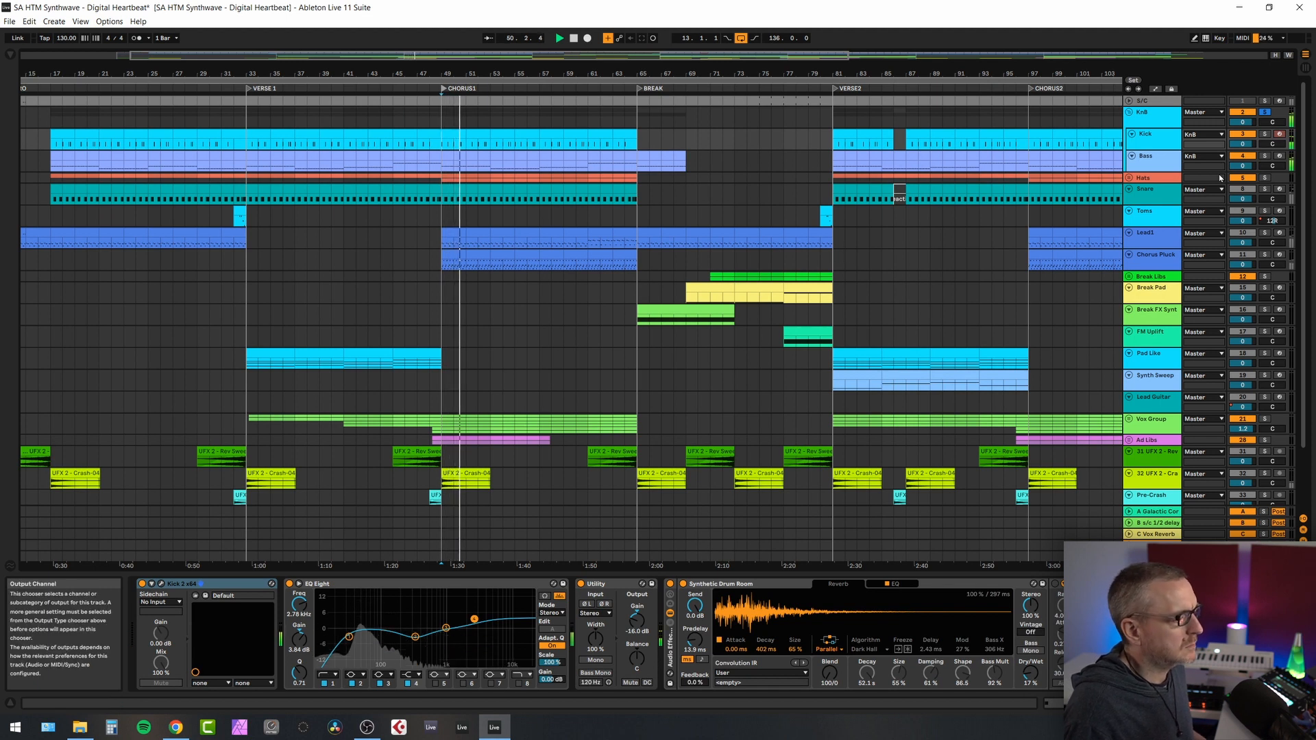
key("space")
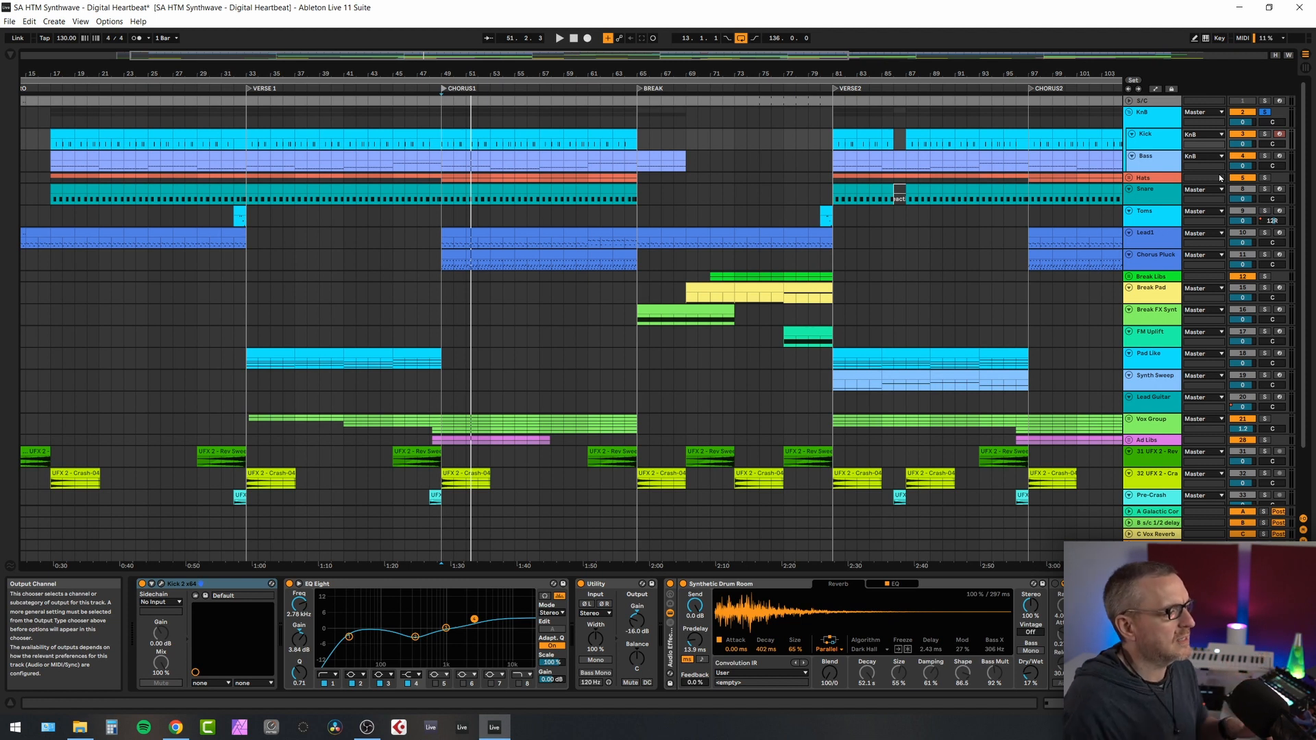
- Unfold the Hats group and display the devices of its first closed hi-hat track
left_click(1130, 179)
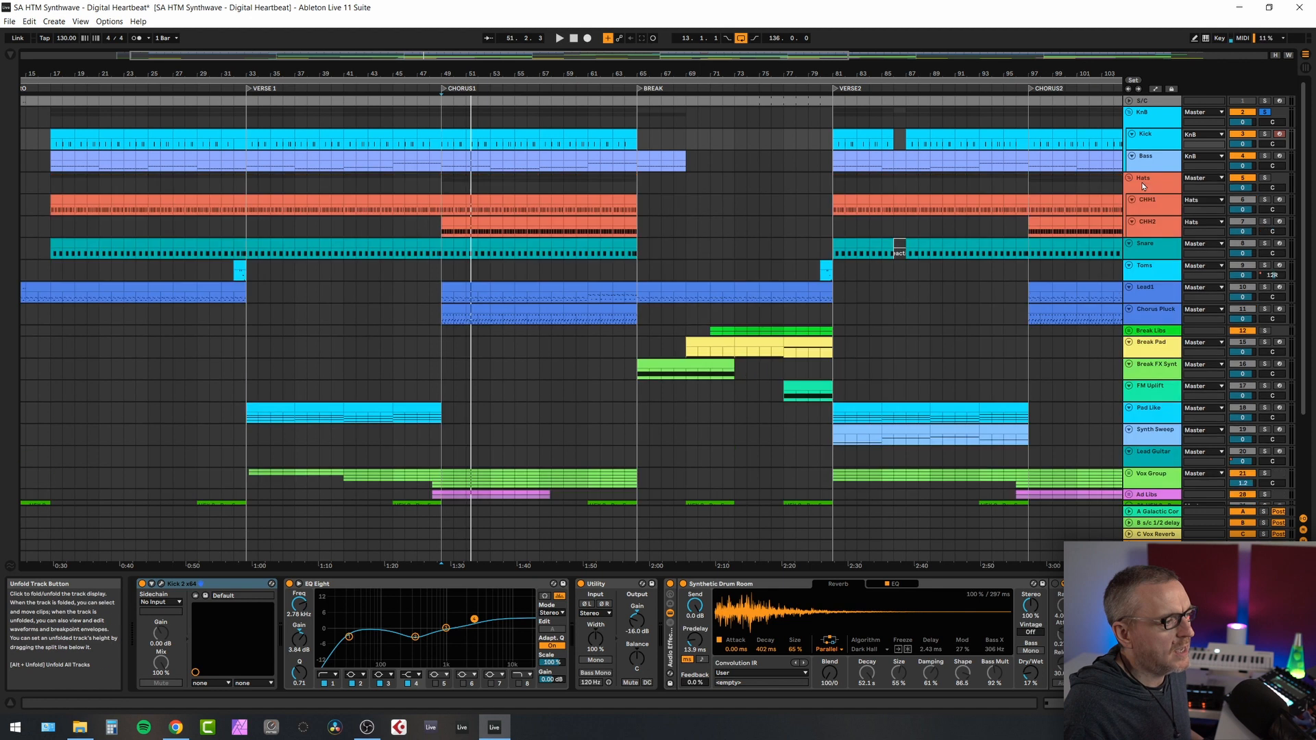
left_click(1154, 204)
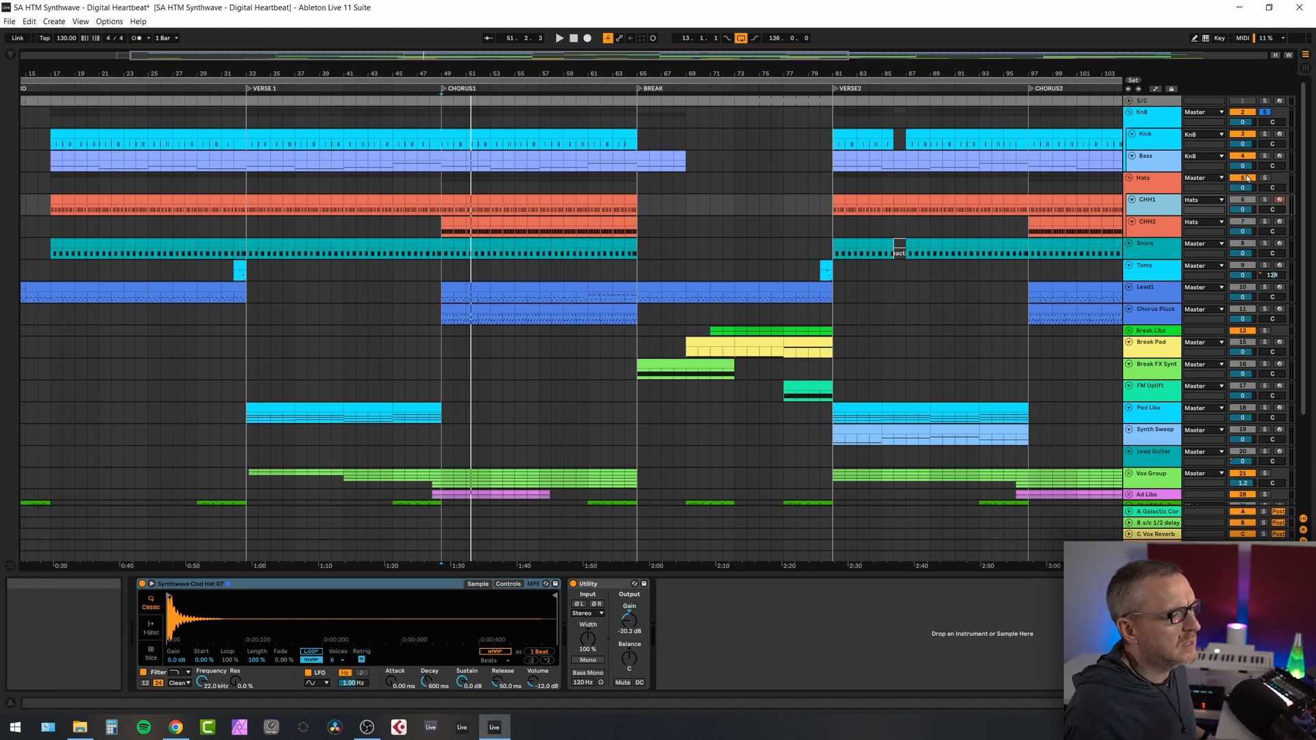
- Play Chorus 1 with the Hats group soloed alongside KnB, and set the loop to the 16 bars of Chorus 1
key("space")
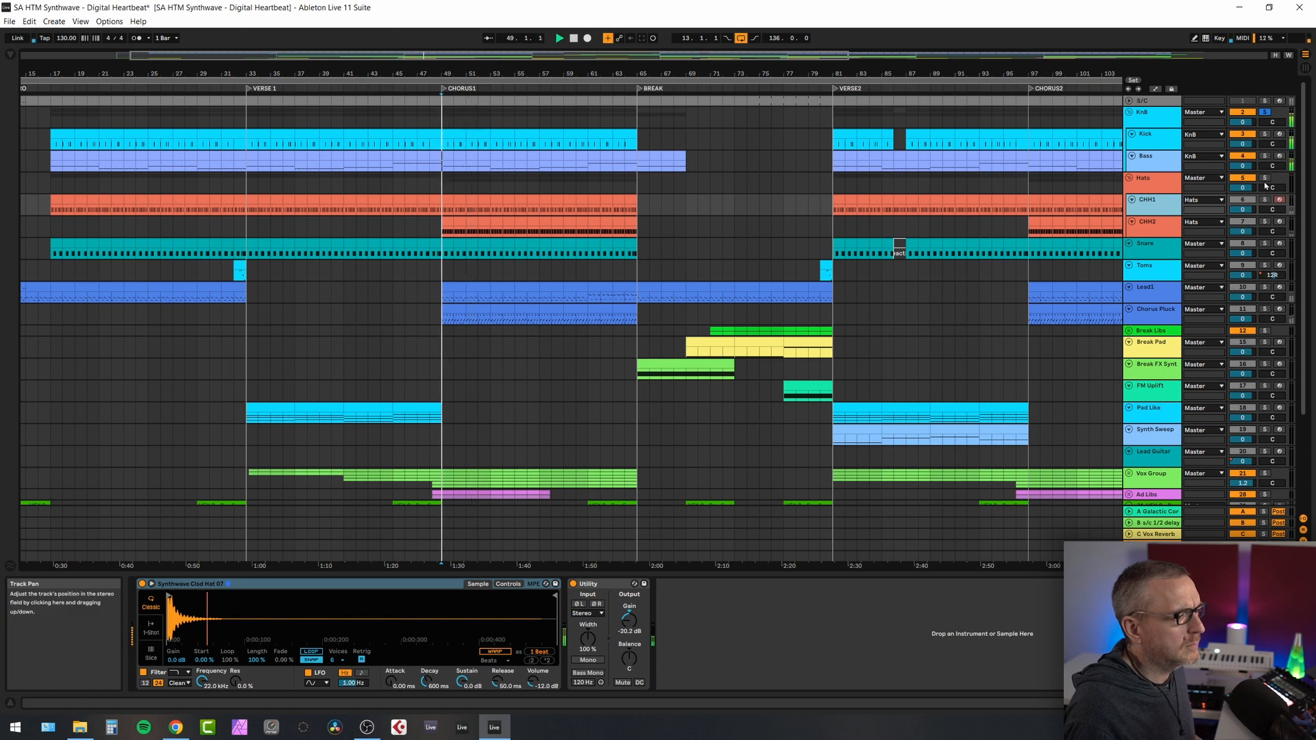
left_click(1265, 179)
left_click(1264, 111, "ctrl")
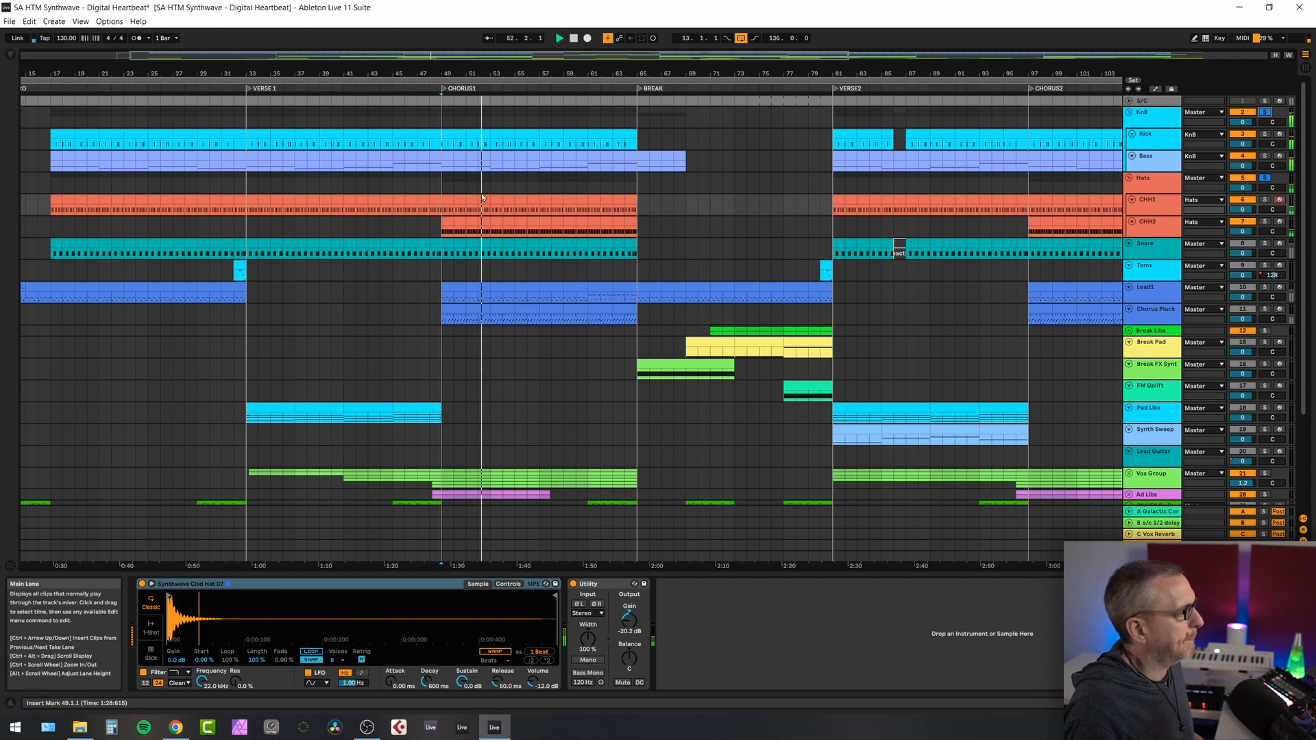
left_click(629, 291)
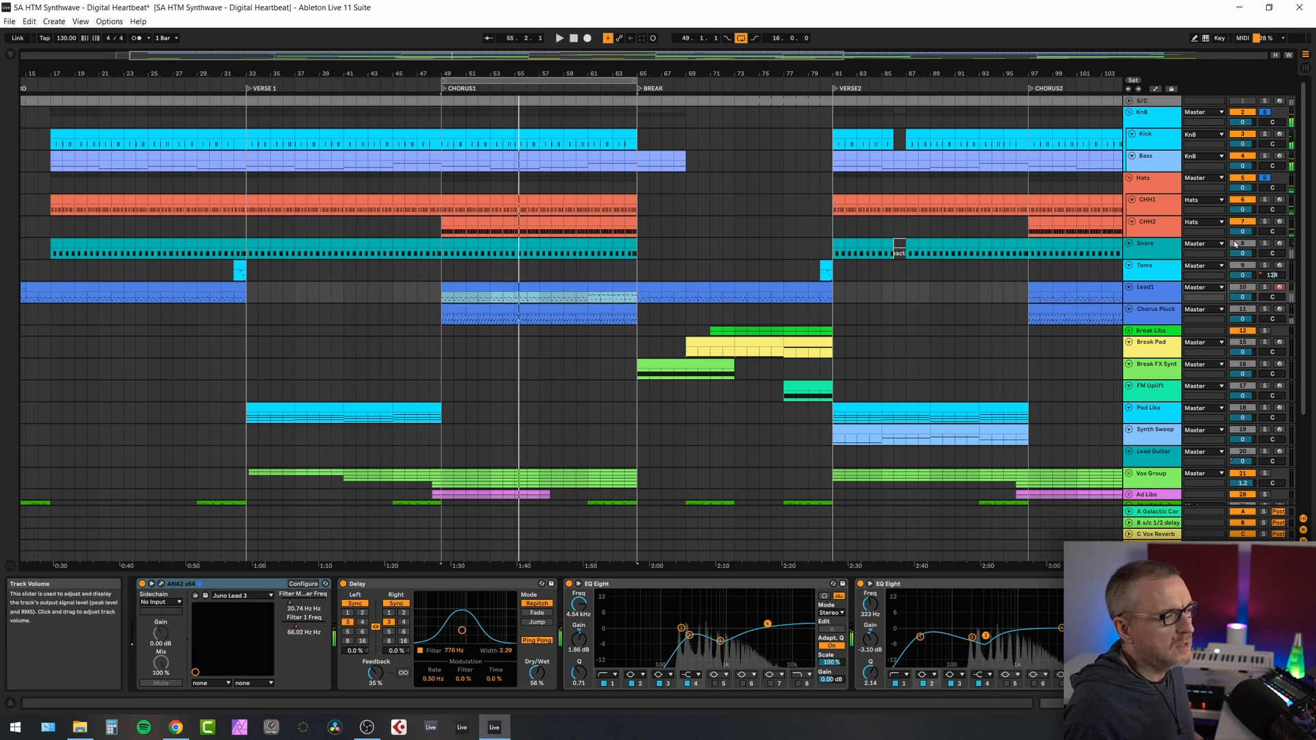
- Add the Snare track to the soloed groups and play Chorus 1
left_click(1157, 244)
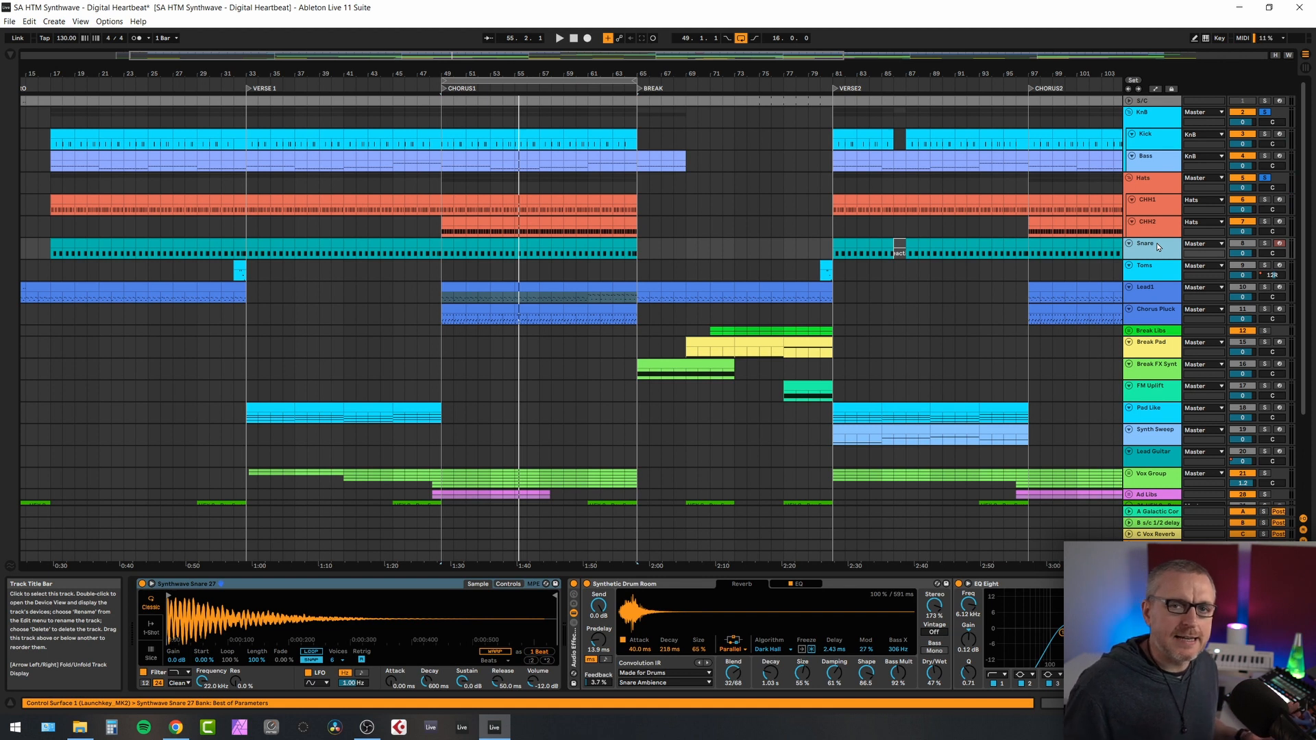
left_click(1265, 244)
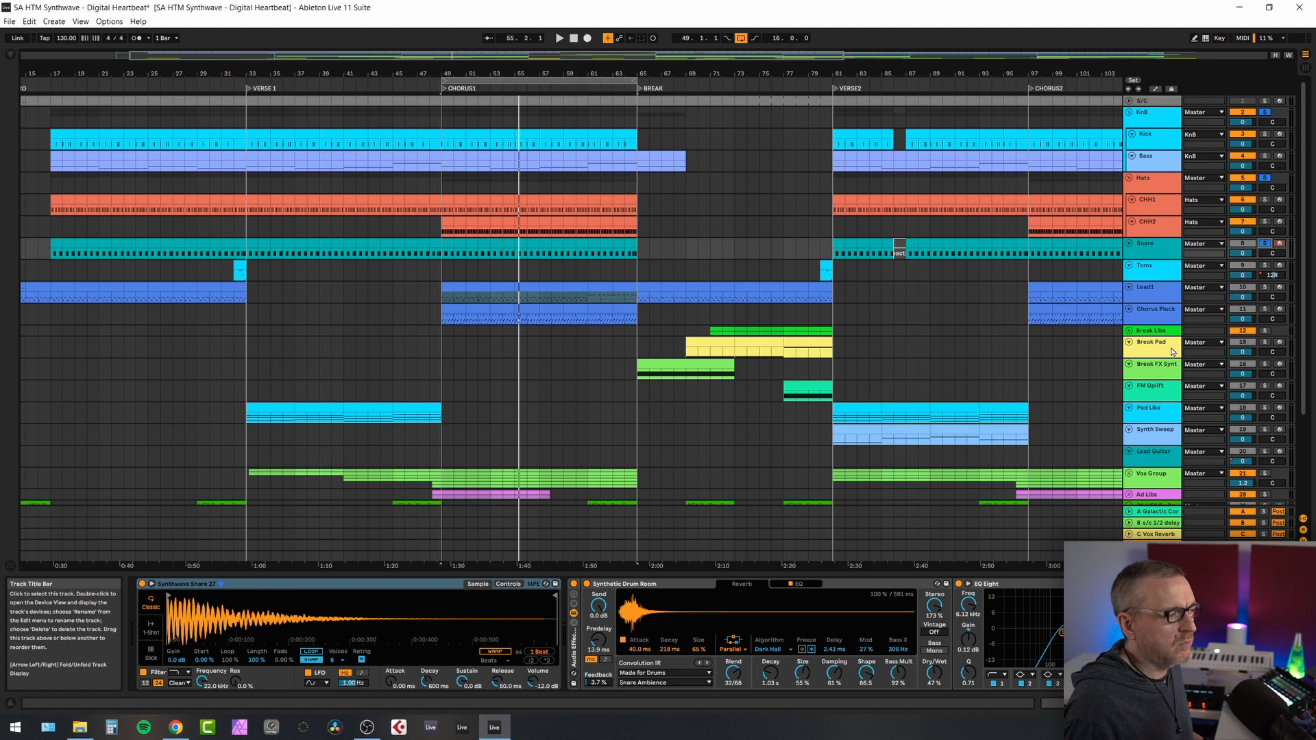
key("space")
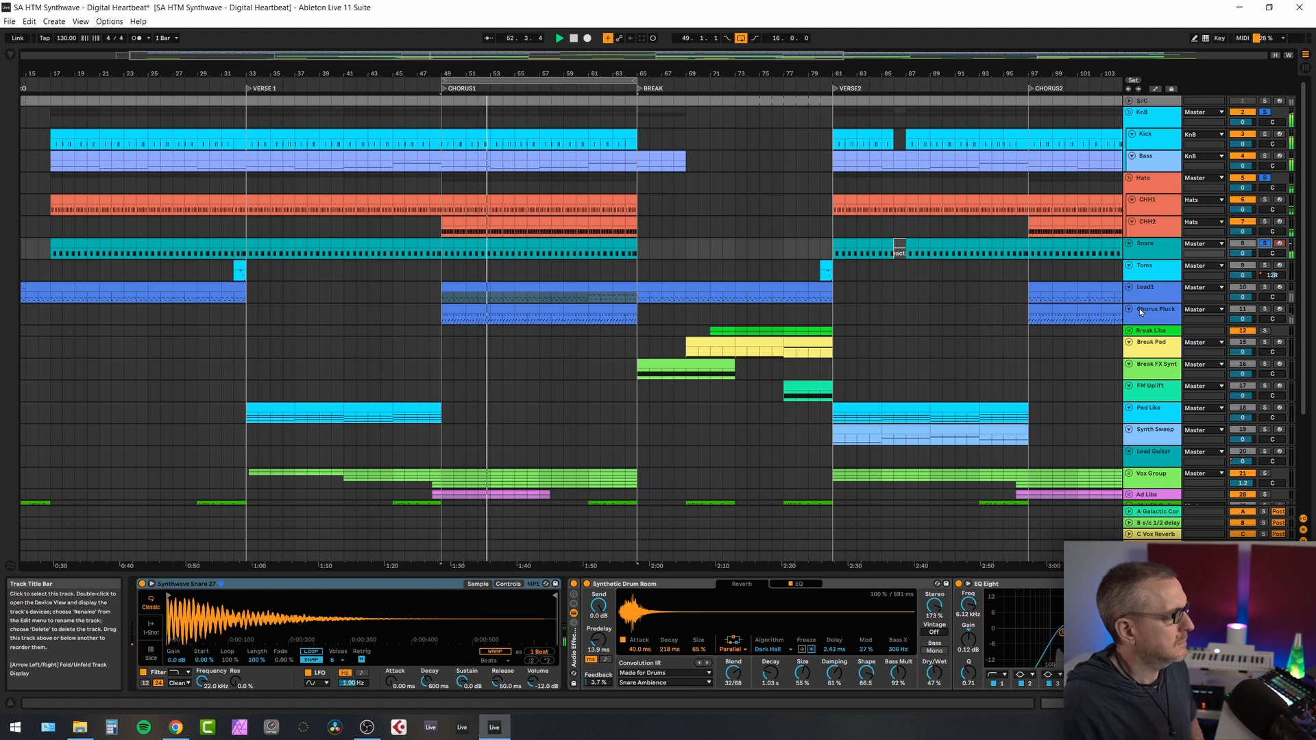
key("space")
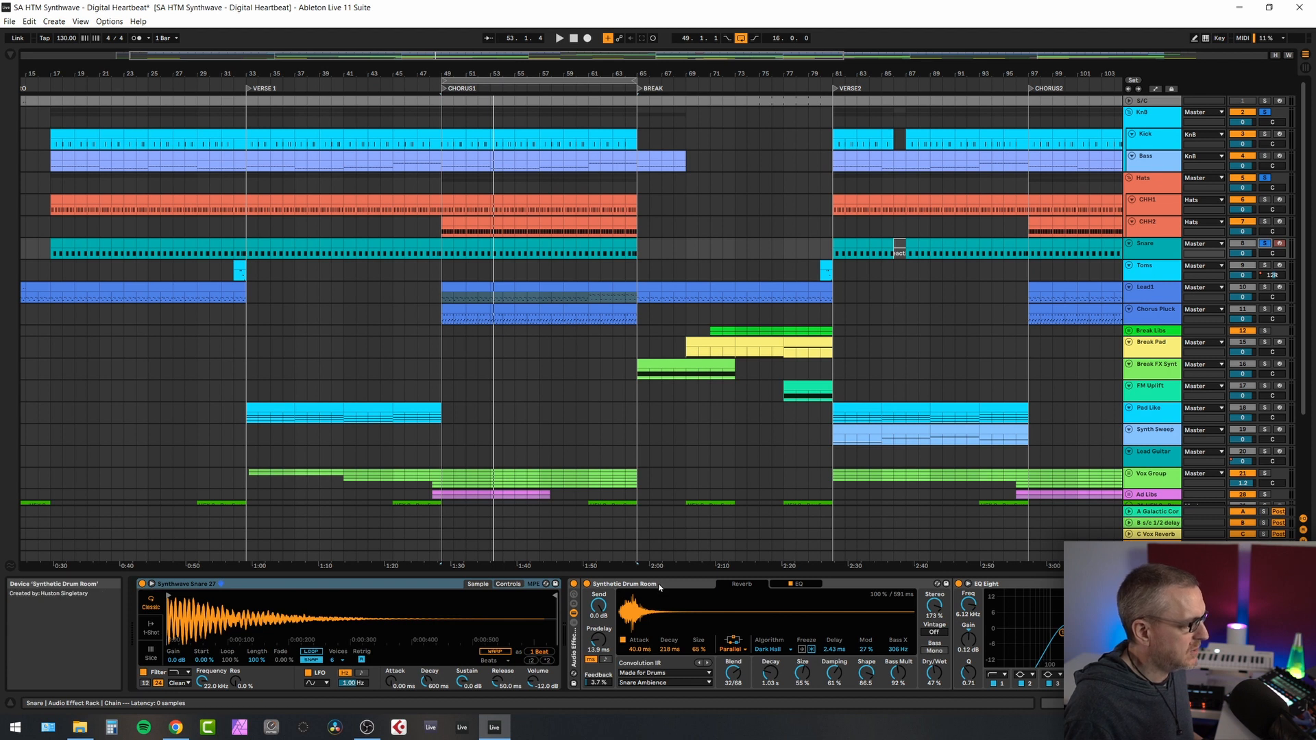
- Examine the EQ Eight, Compressor and Gate in the Snare track's device chain
left_click_drag(1179, 703, 1214, 703)
left_click(581, 582)
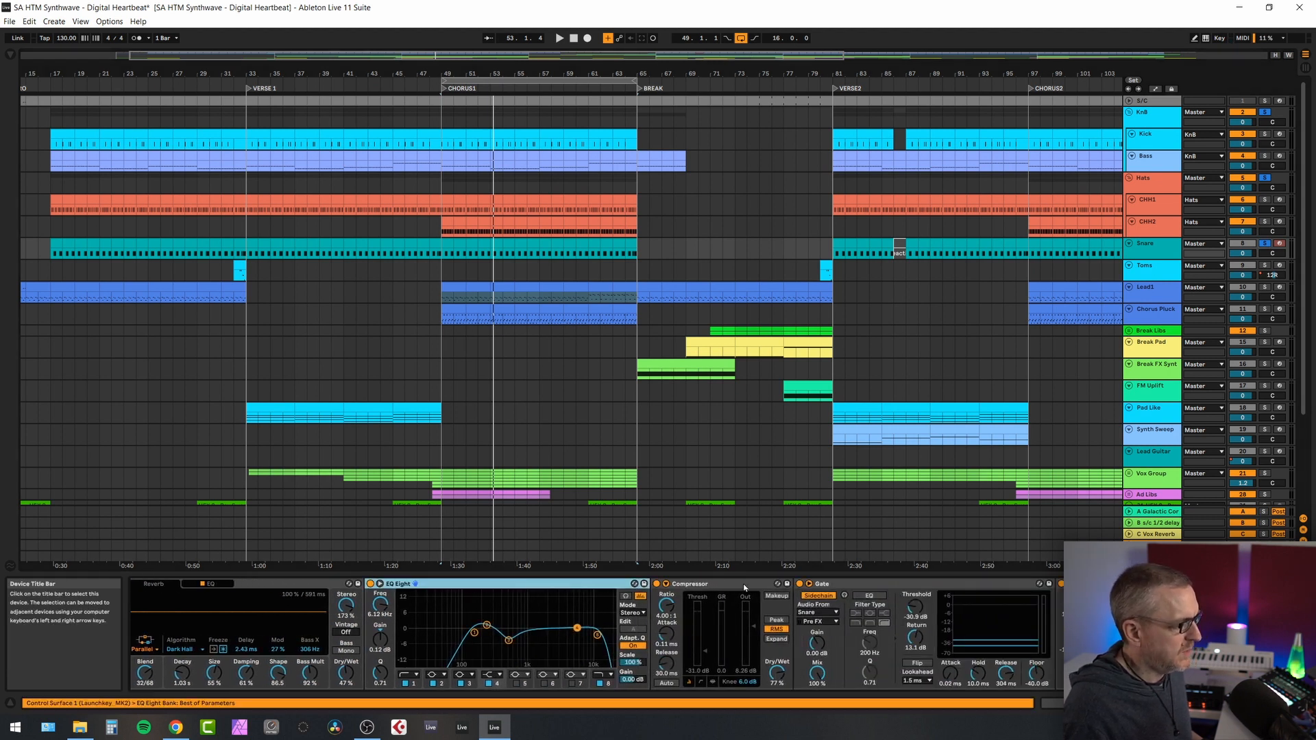
left_click(741, 584)
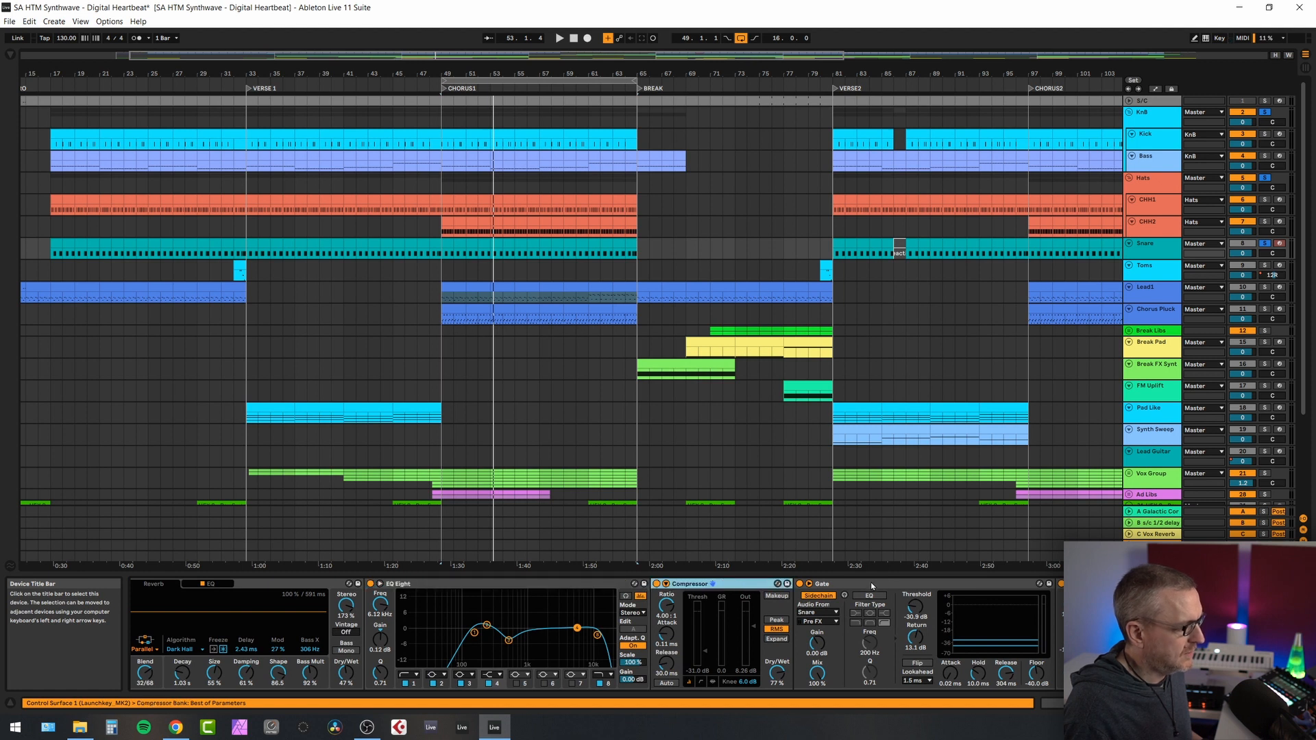
left_click(889, 584)
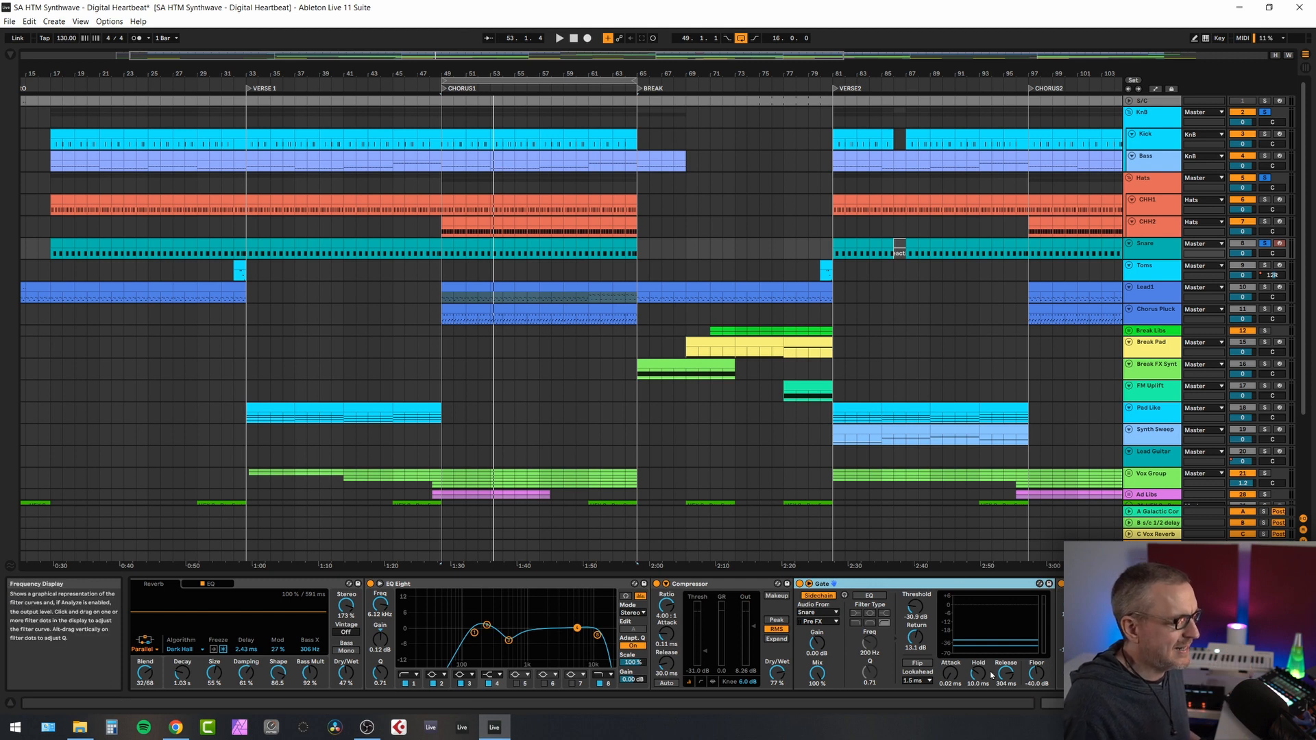
- Compare the snare during playback with its Gate switched off and back on
key("space")
left_click(800, 584)
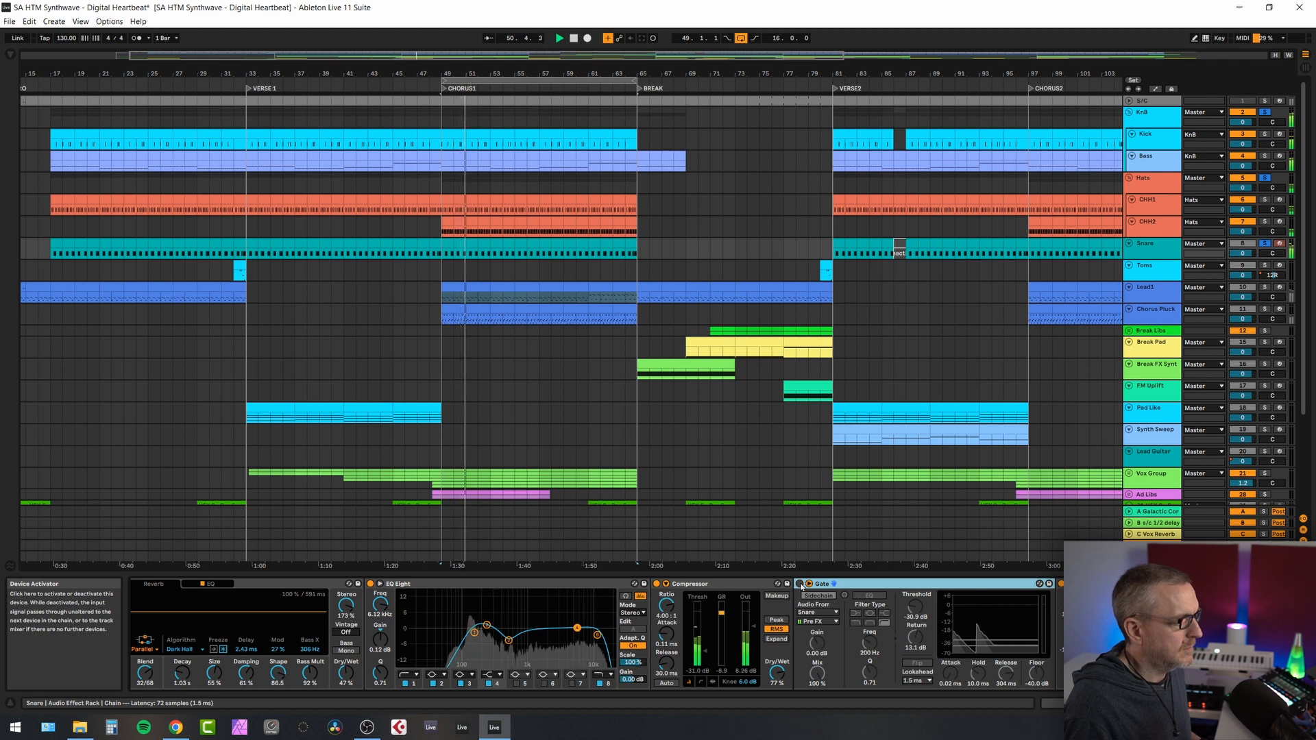
left_click(801, 585)
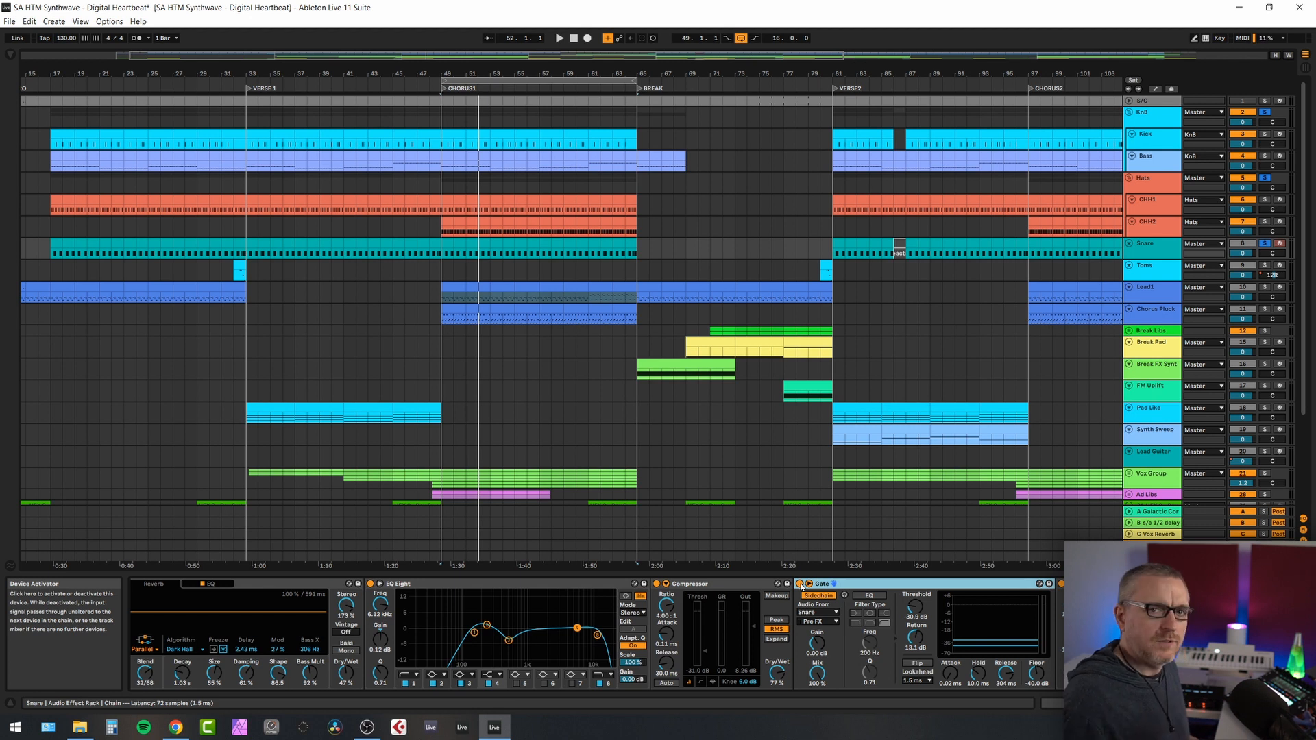
key("space")
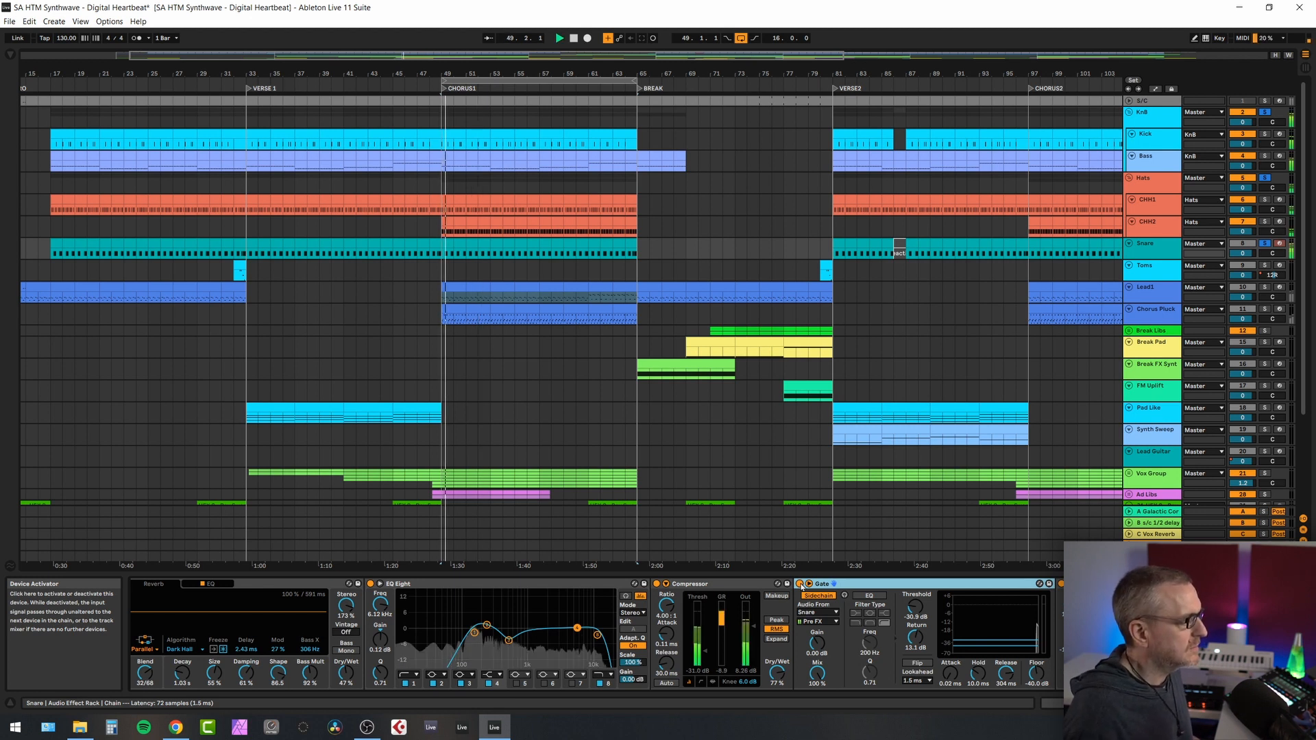
- Play the Snare track soloed on its own, and clear the solo so all tracks are active
left_click(1265, 244)
key("space")
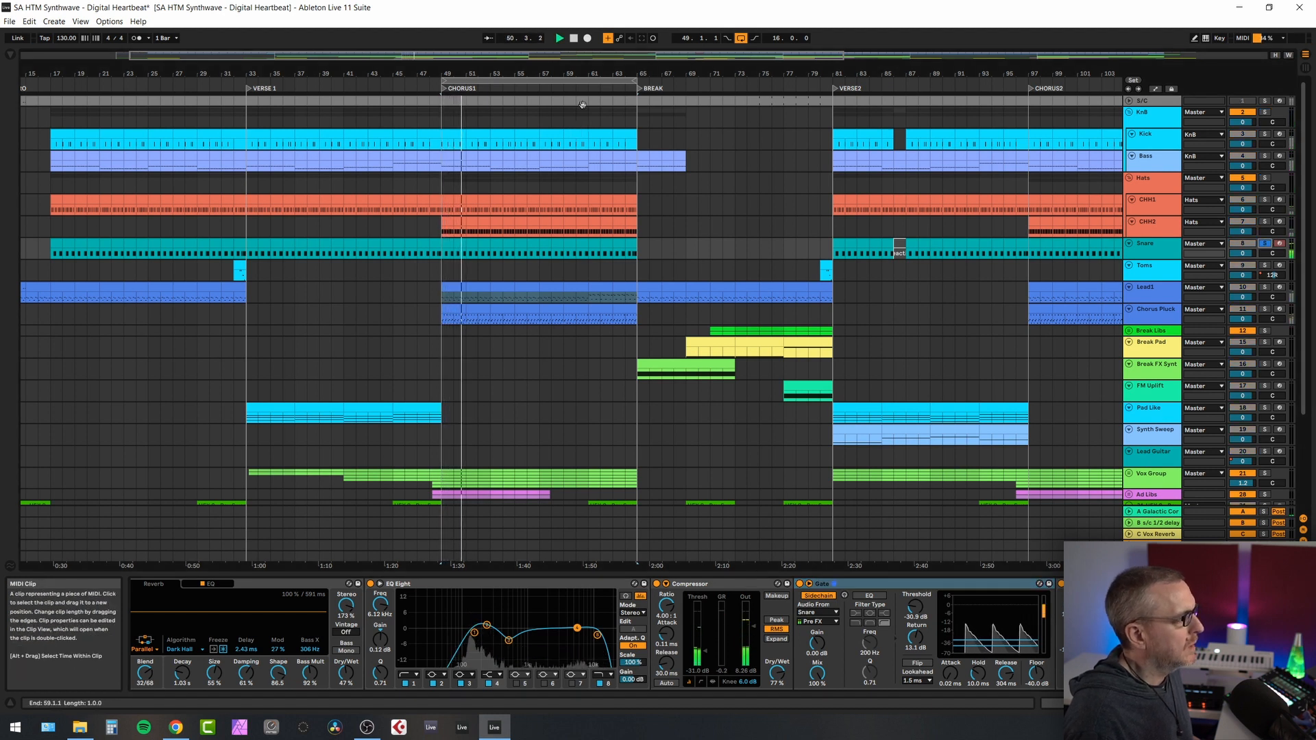
left_click(1264, 244)
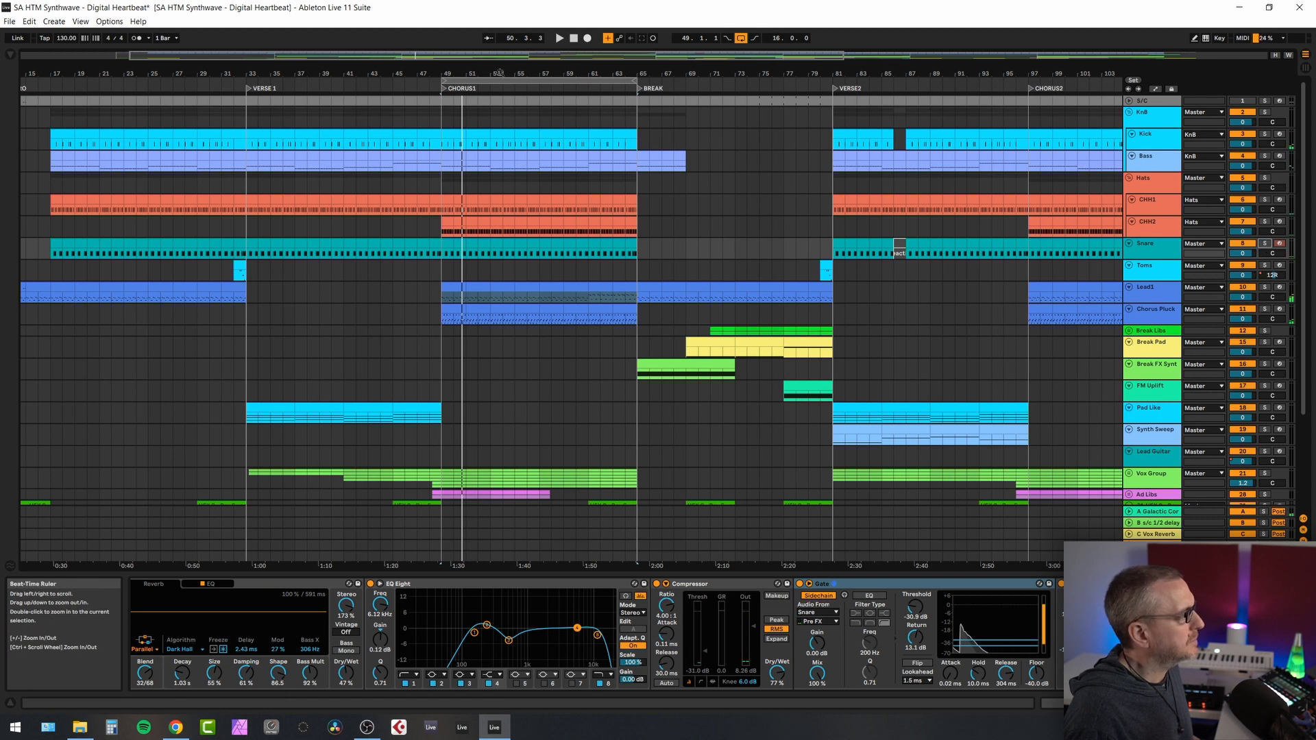
- Select the start of the Lead1 track's Intro part and open its ANA2 instrument window, placing it below the upper tracks
left_click_drag(501, 74, 501, 21)
left_click(111, 284)
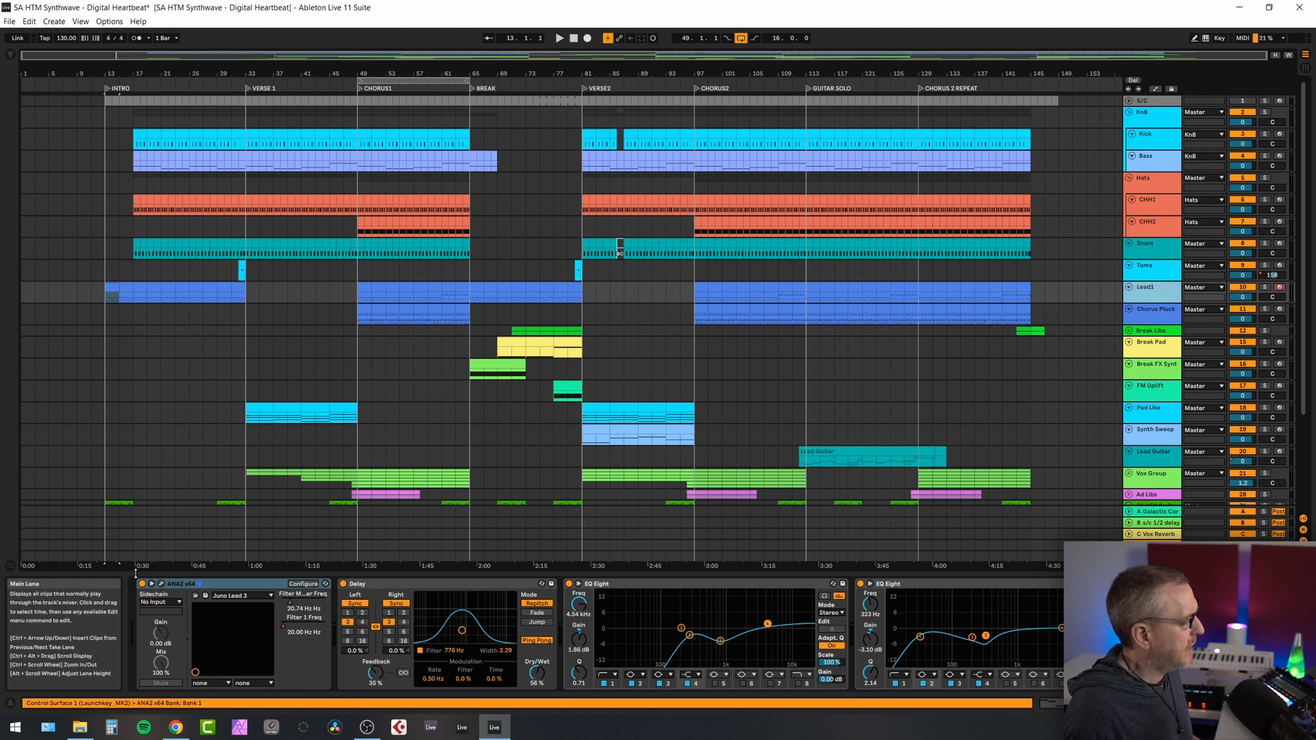
left_click(161, 585)
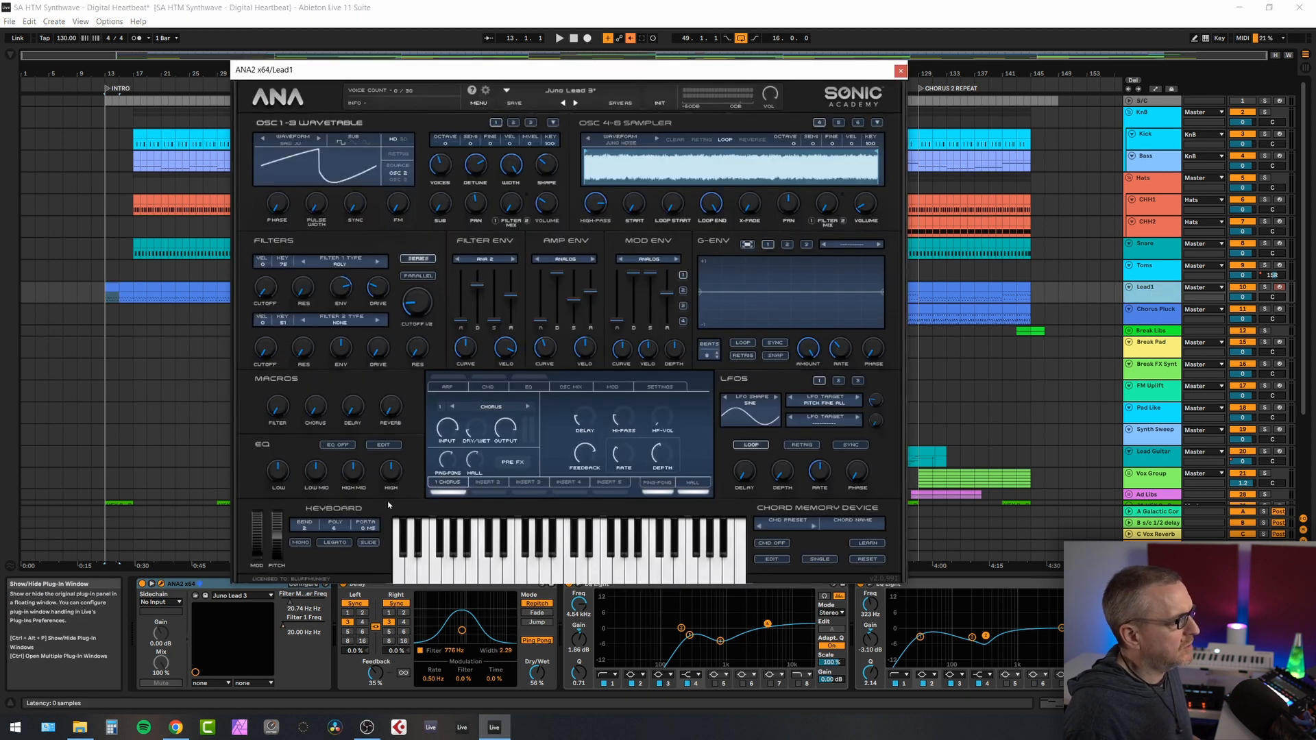
left_click_drag(669, 73, 738, 364)
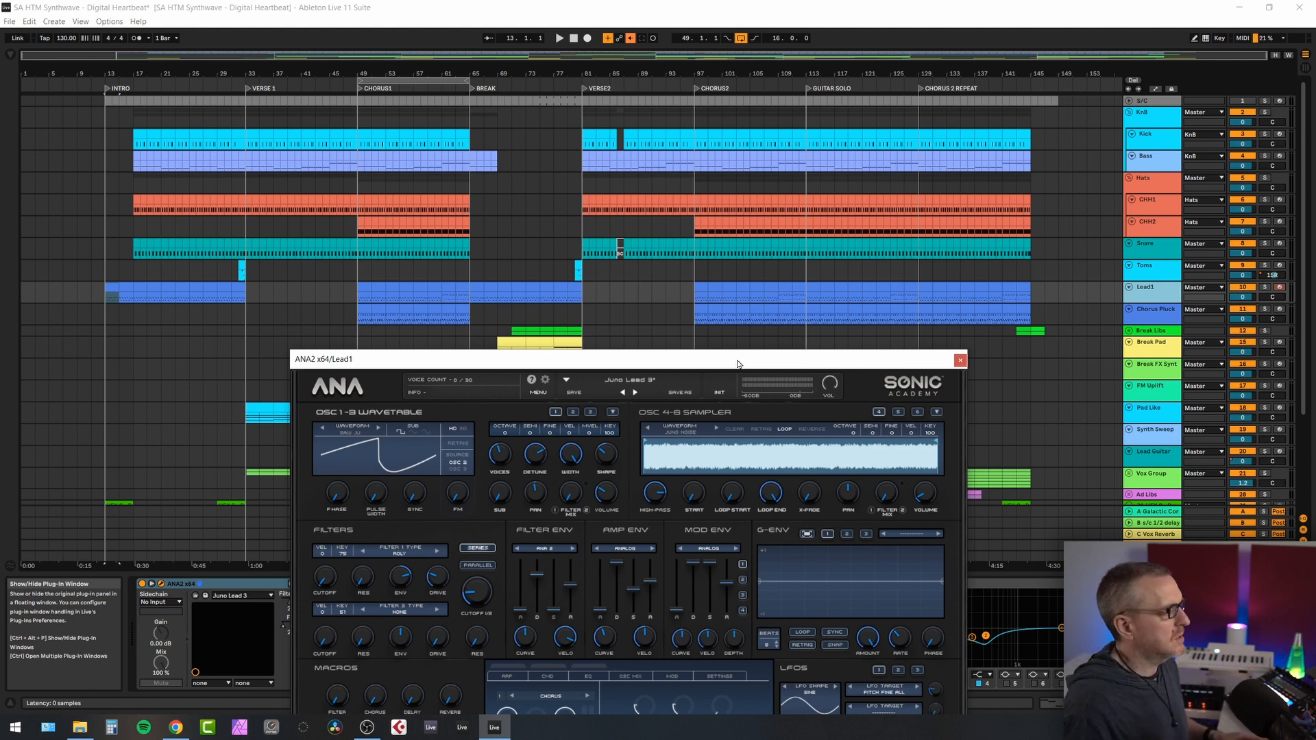
- Play the Lead1 part soloed, with its ANA2 window moved up, and view the track's Filter 1 Freq automation
key("space")
left_click_drag(733, 351, 803, 51)
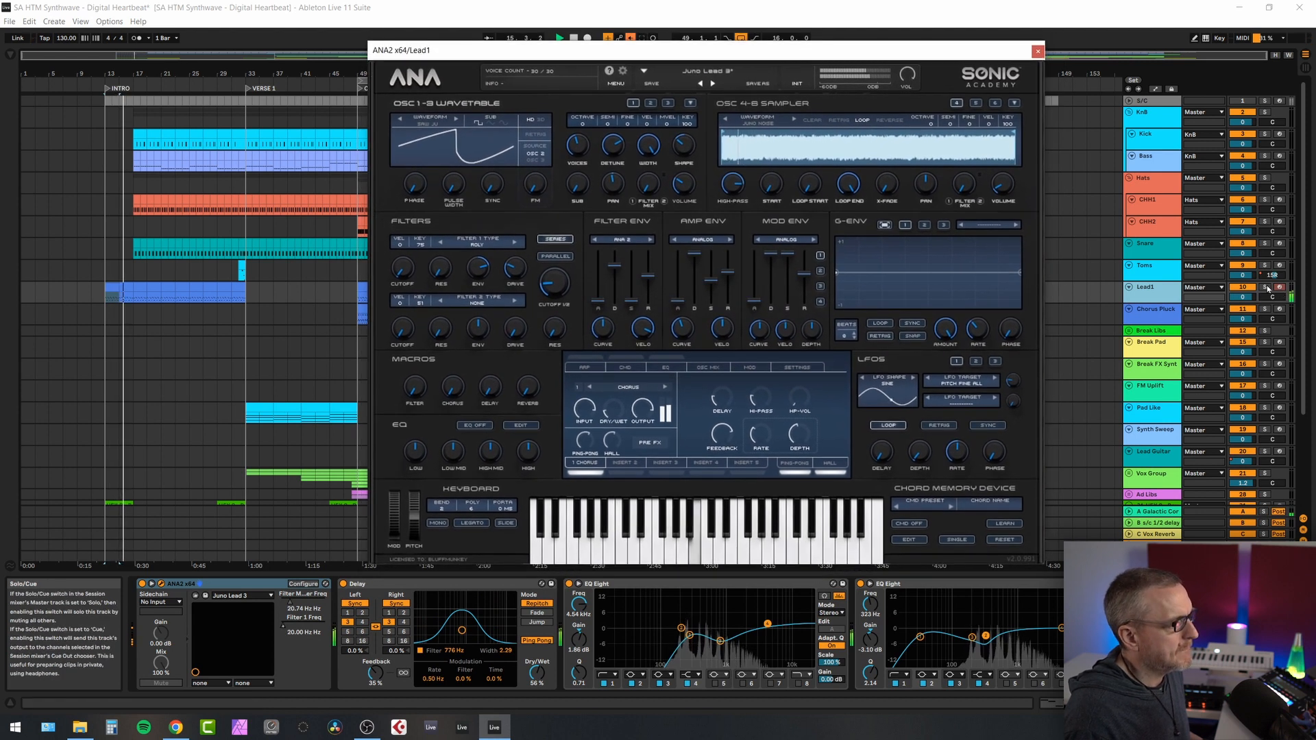
left_click(1266, 288)
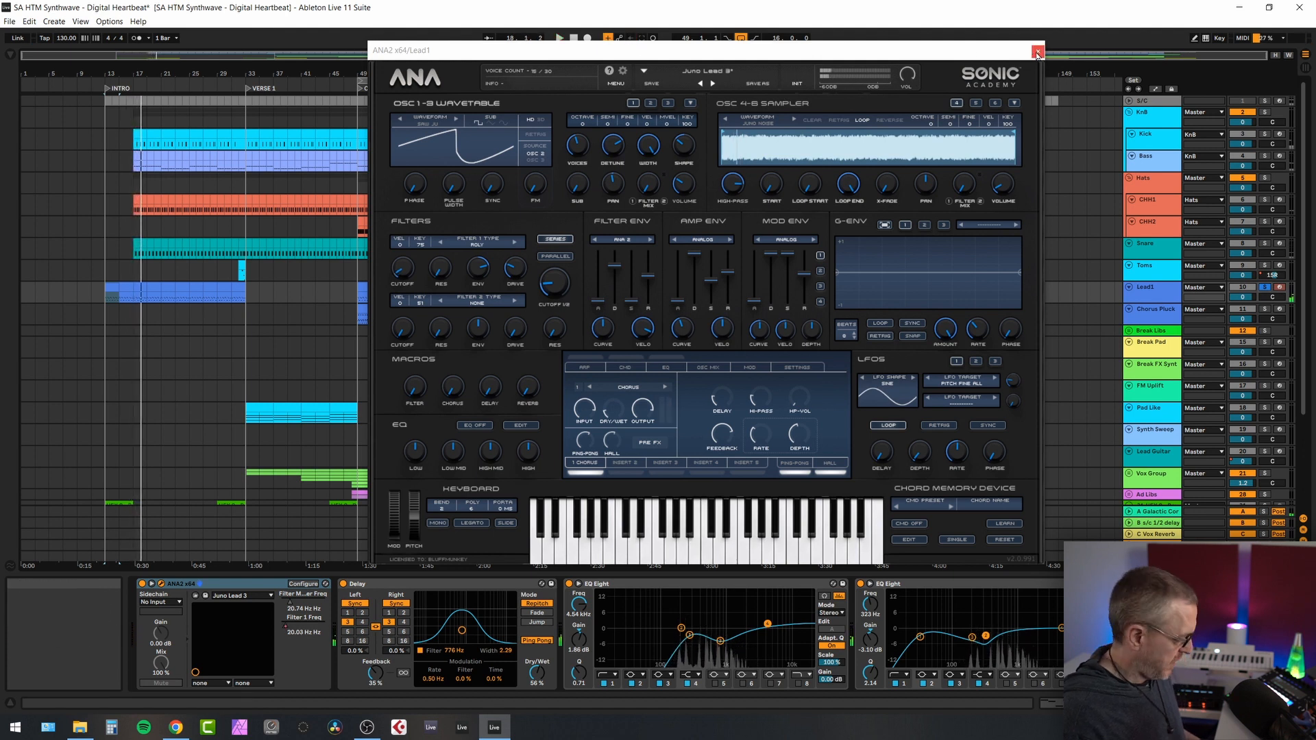
left_click(1039, 55)
key("a")
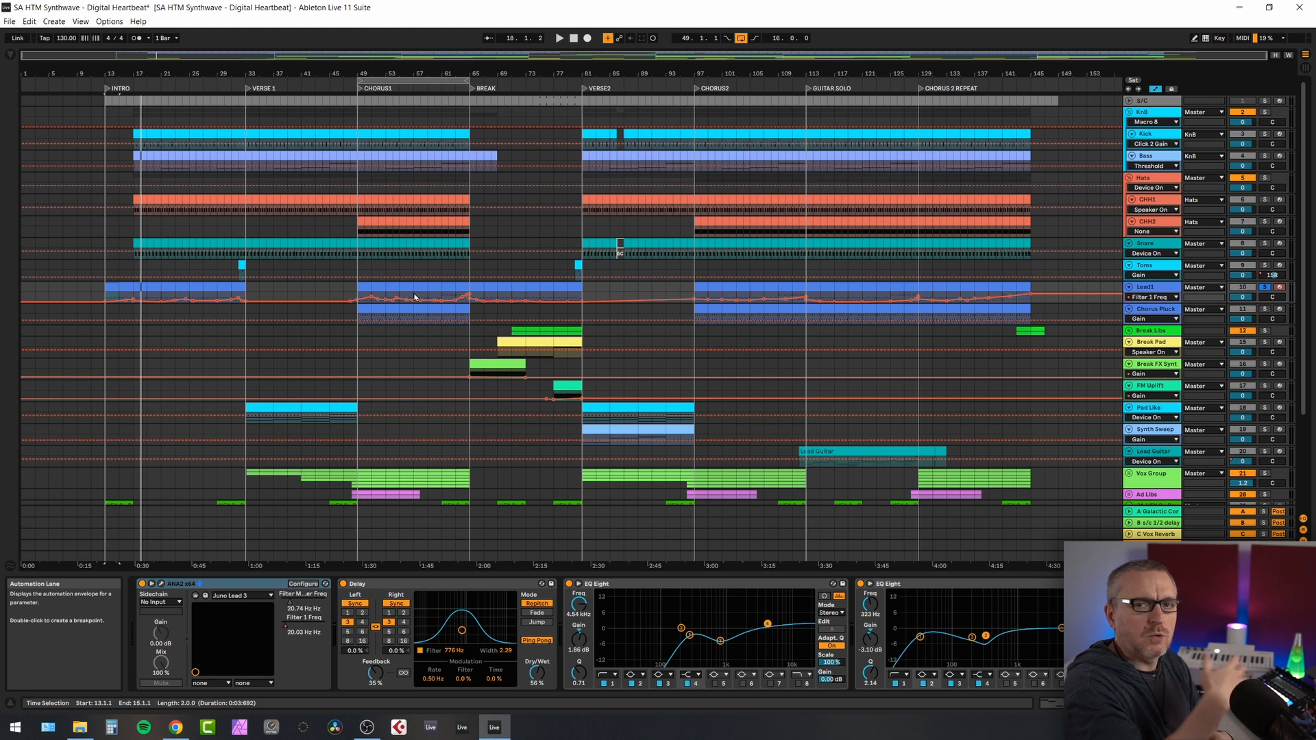
key("a")
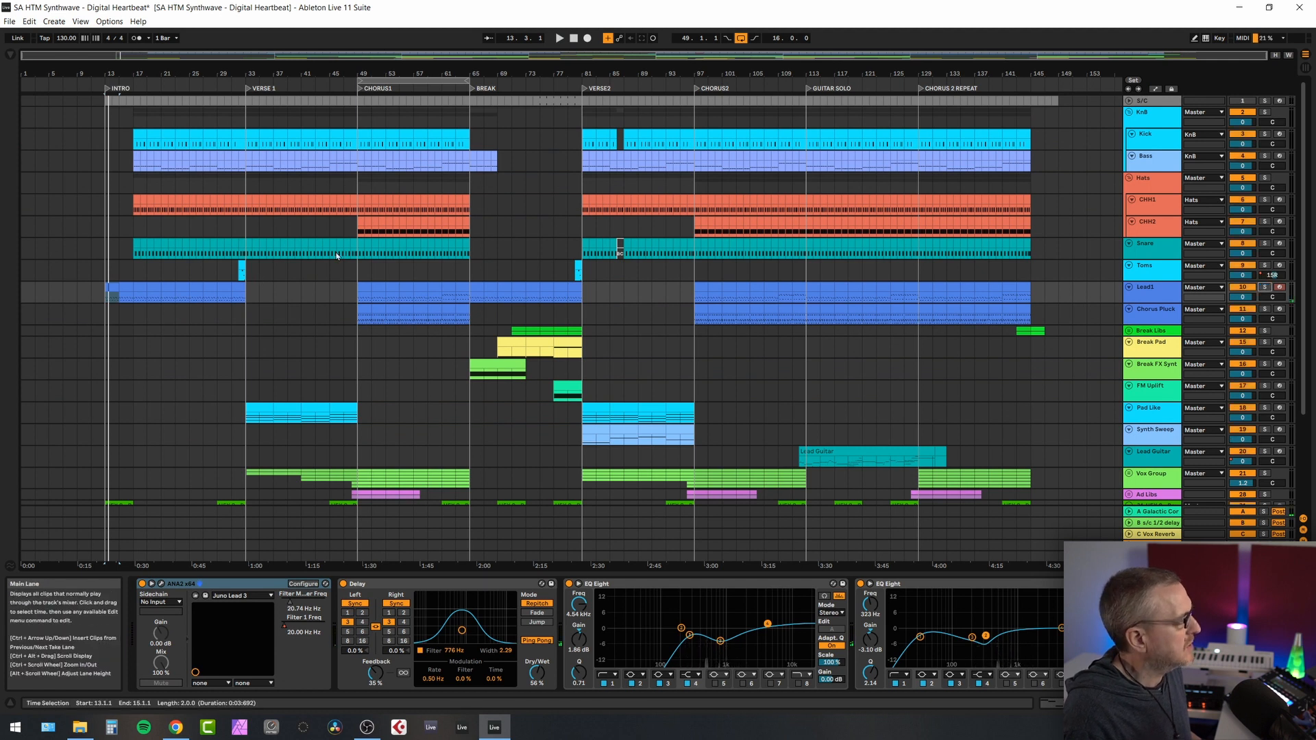
- Play the full mix from the drum entry at bar 17 and select the start of Lead1's Chorus1 part
left_click(138, 242)
key("space")
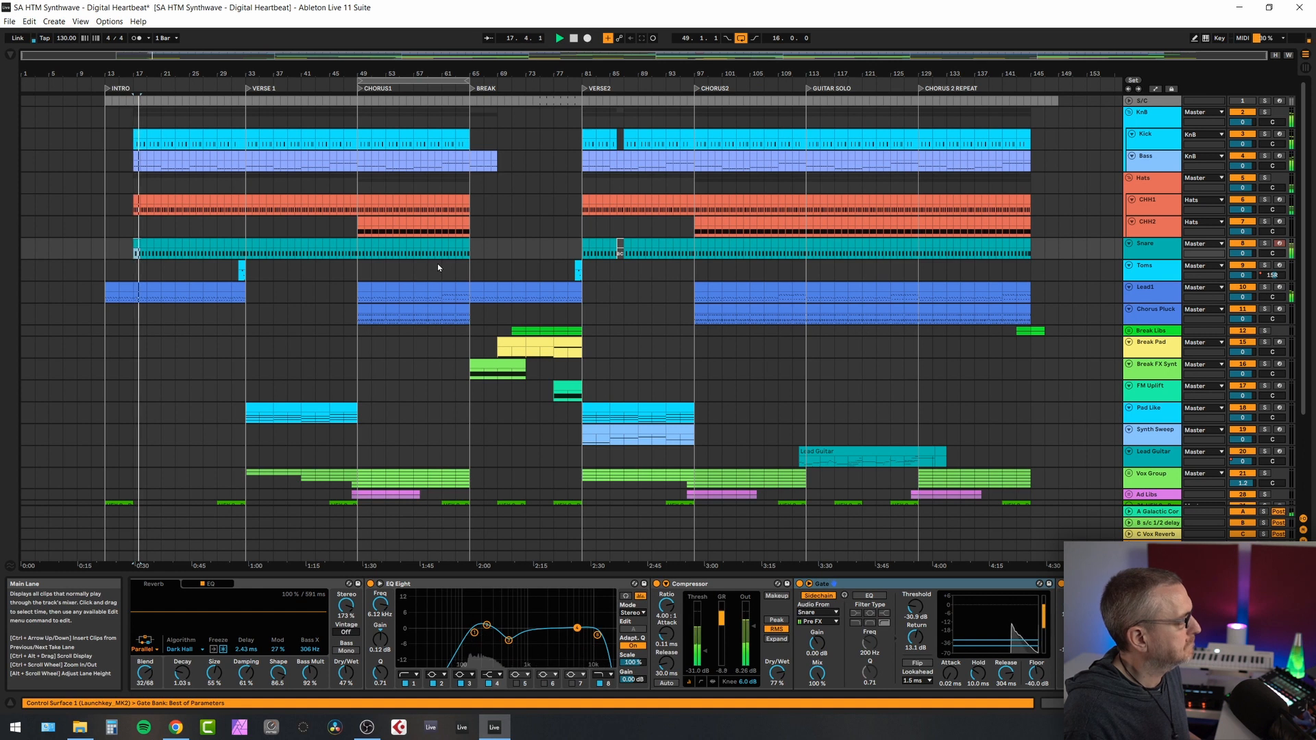
left_click(365, 288)
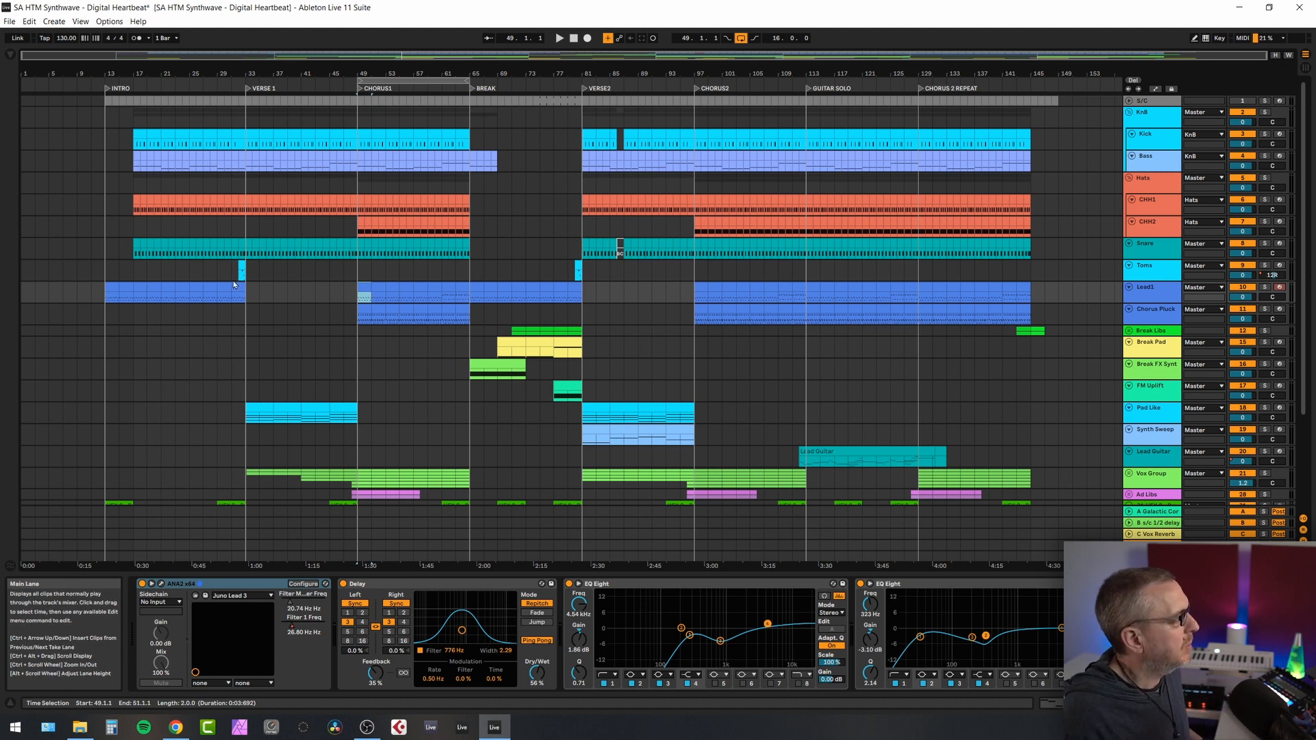
- Solo the Pad Like track, view its ANA2 instrument and play its Verse 1 part
left_click(256, 404)
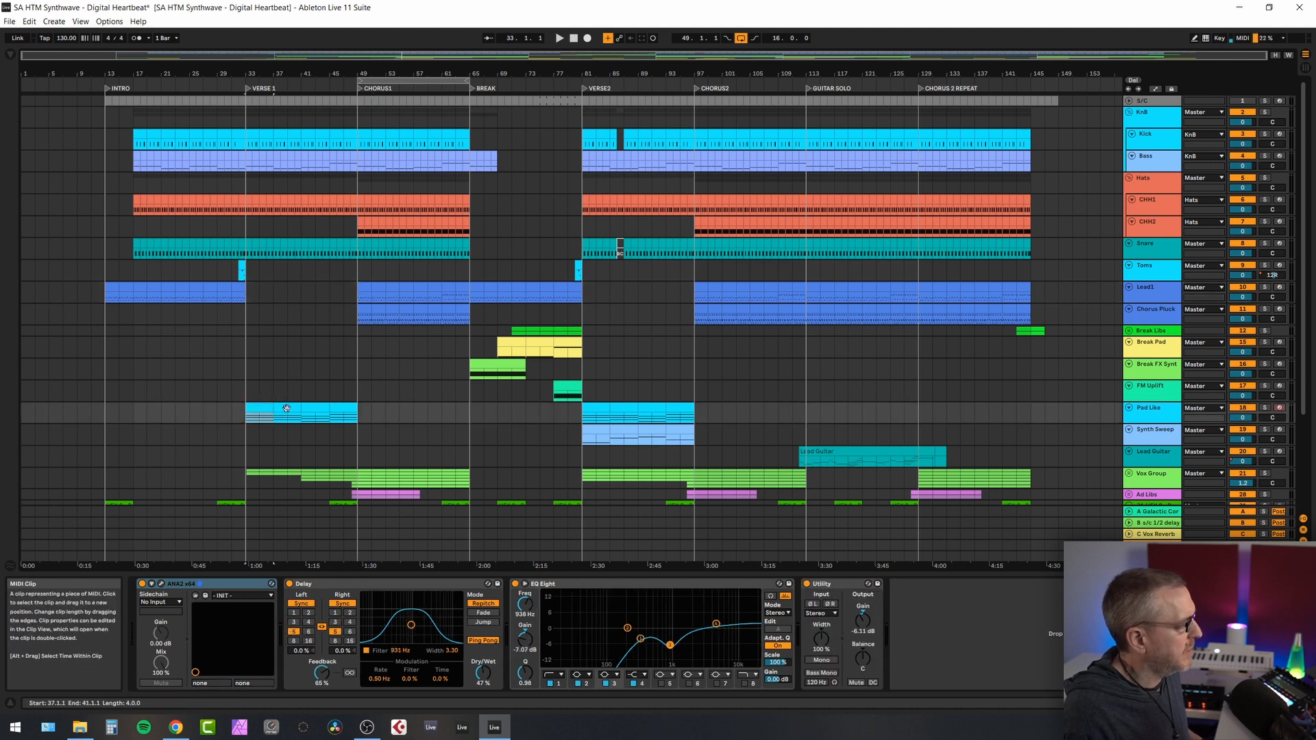
left_click(1264, 409)
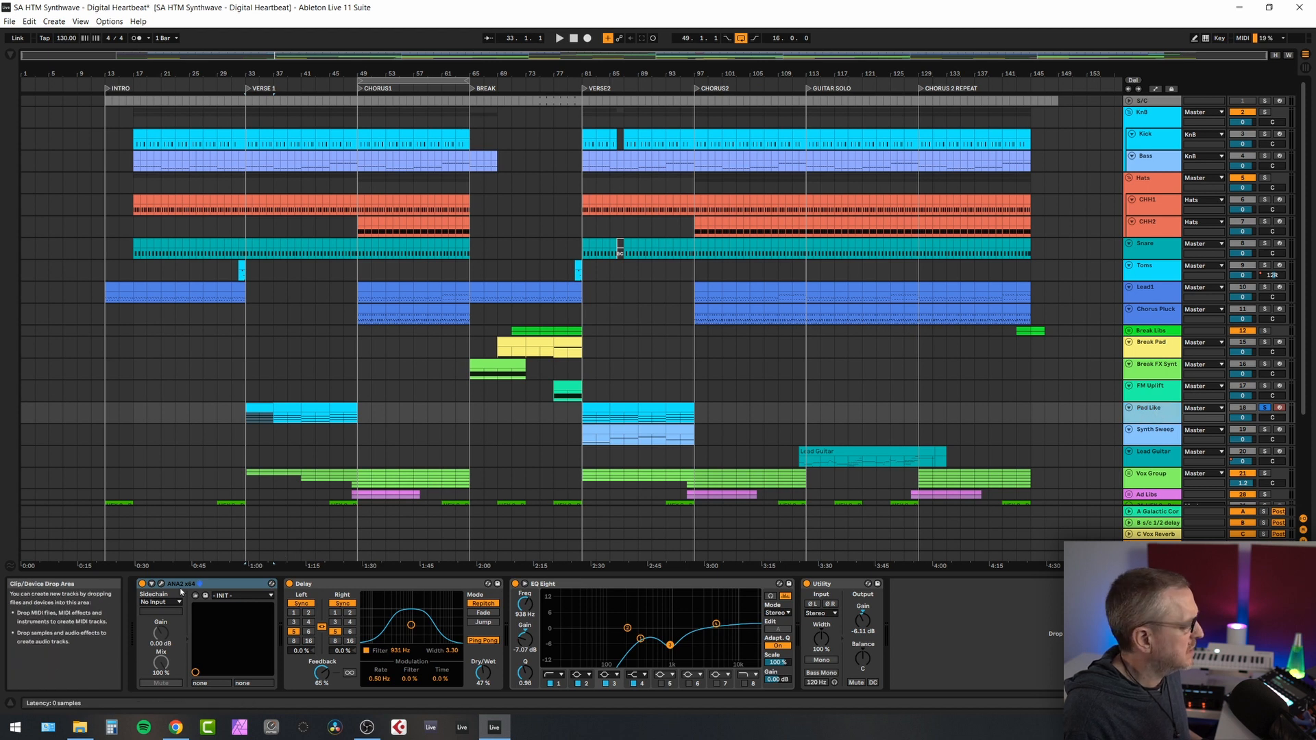
left_click(162, 584)
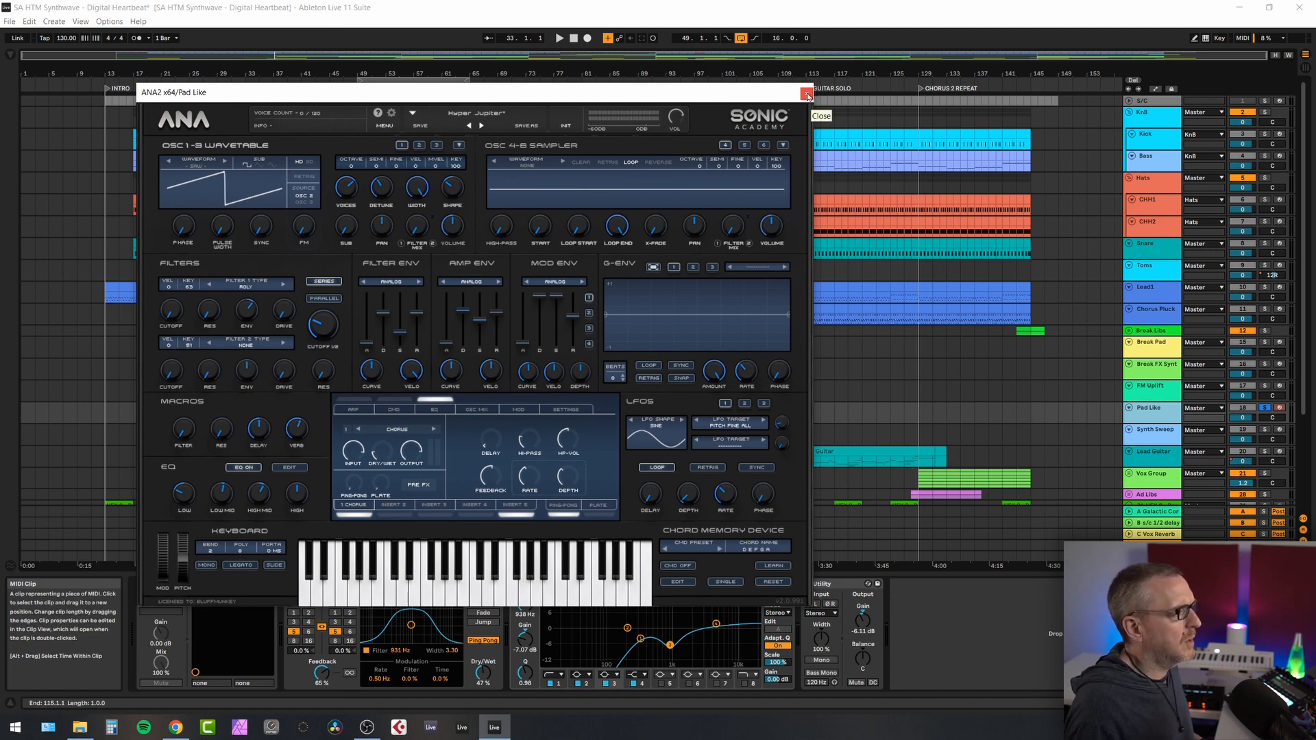
left_click(807, 96)
key("space")
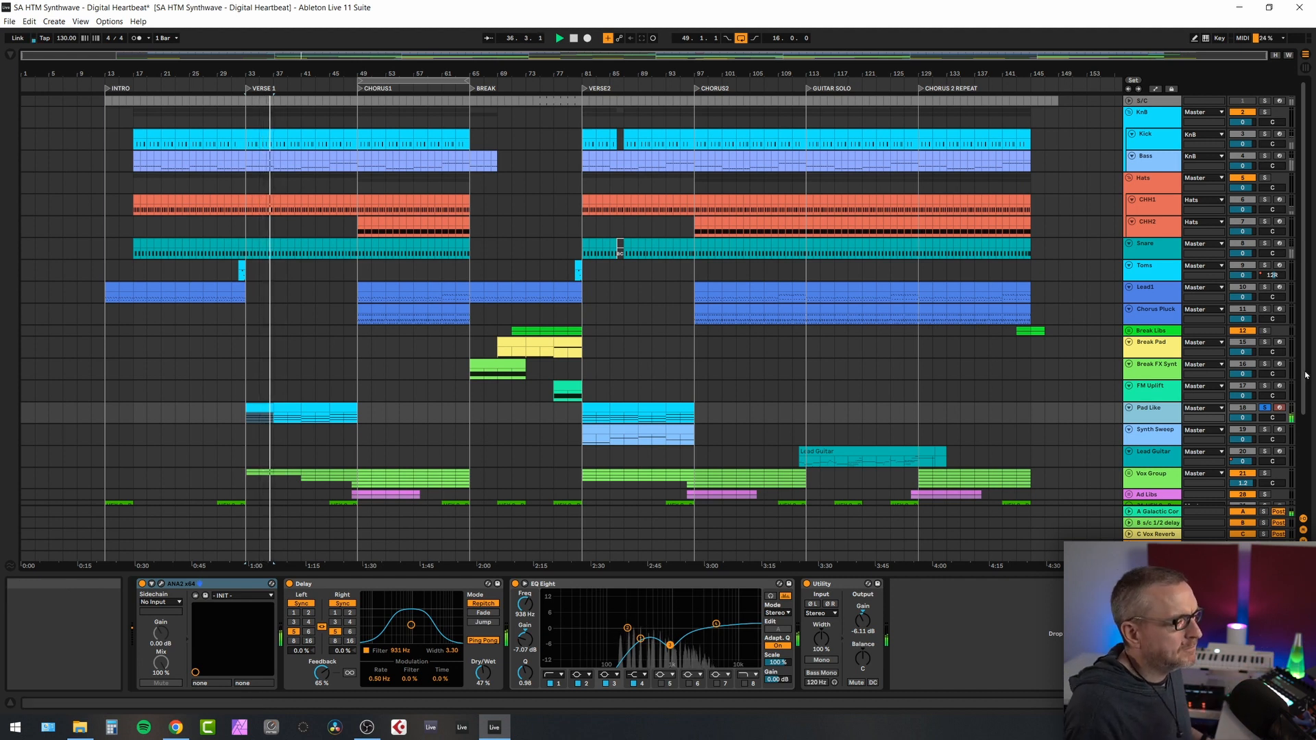
- Clear the Pad Like solo and play Verse 1 with all tracks, looking over the lower tracks
left_click(1264, 409)
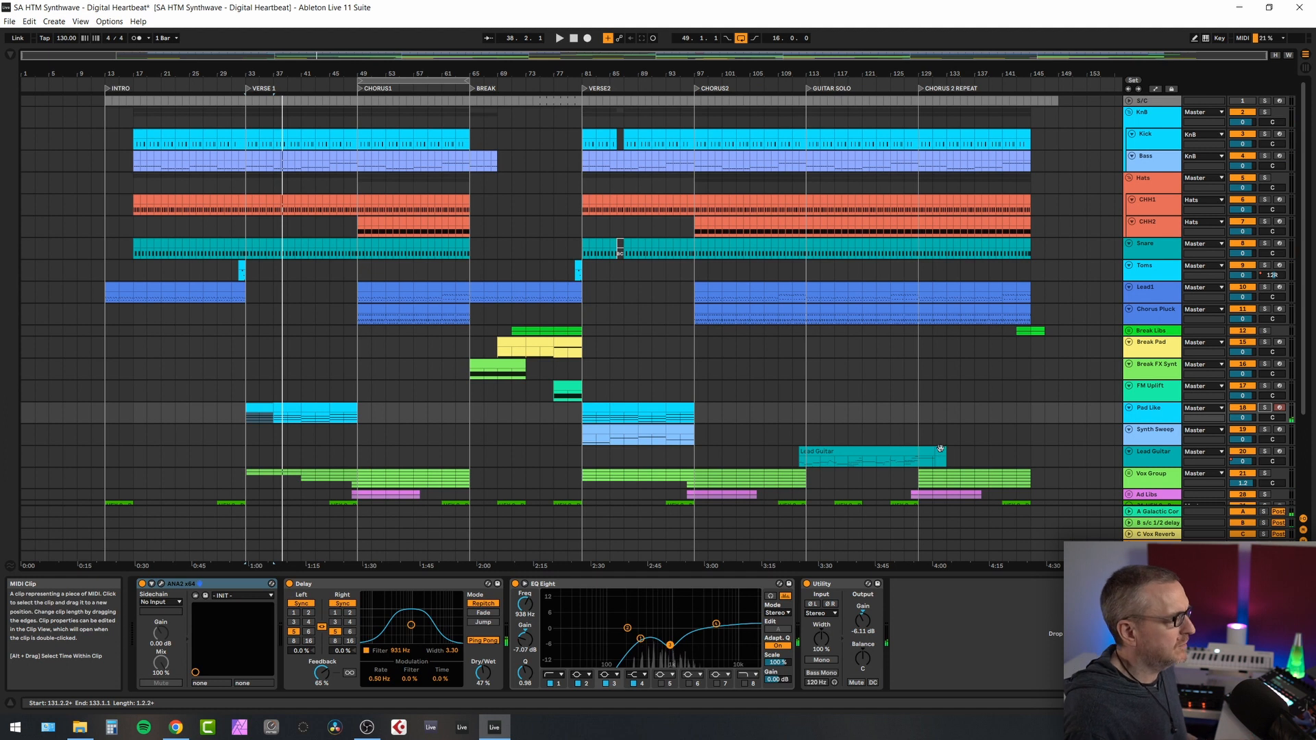
key("space")
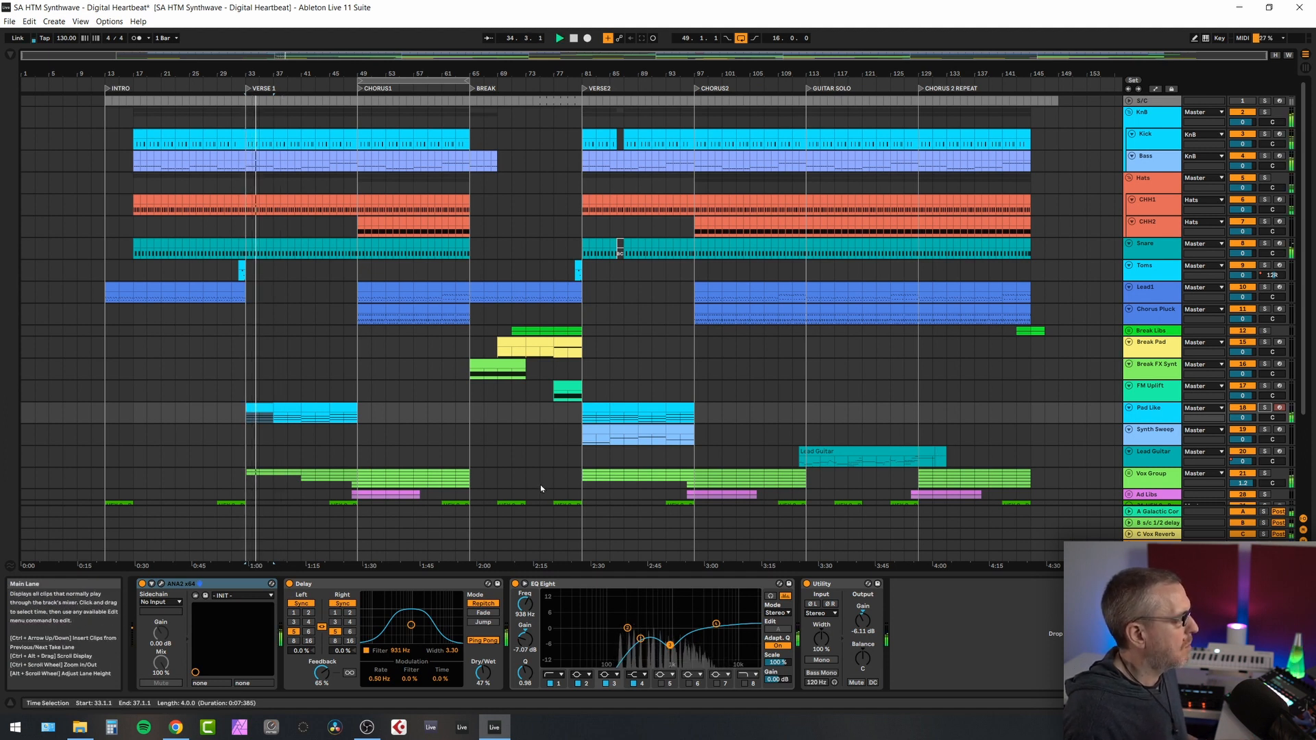
scroll(548, 473, "down", 3)
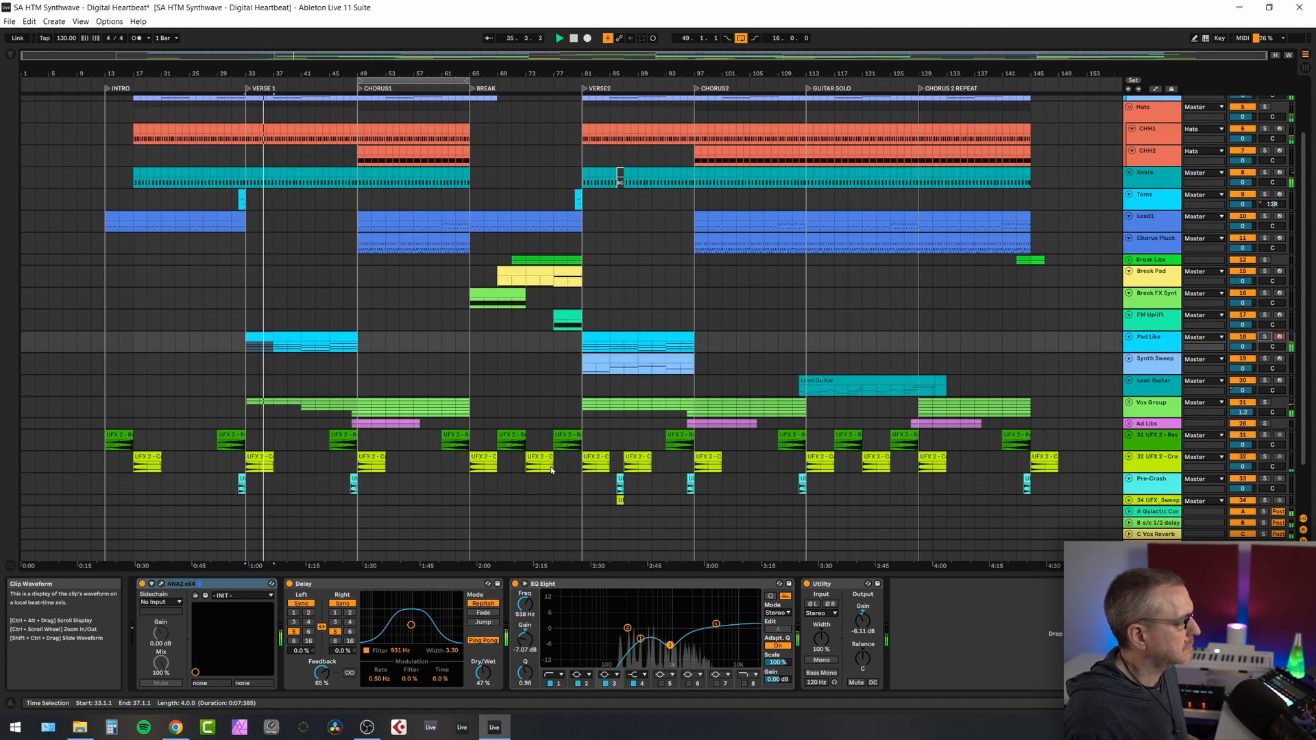
scroll(556, 466, "up", 1)
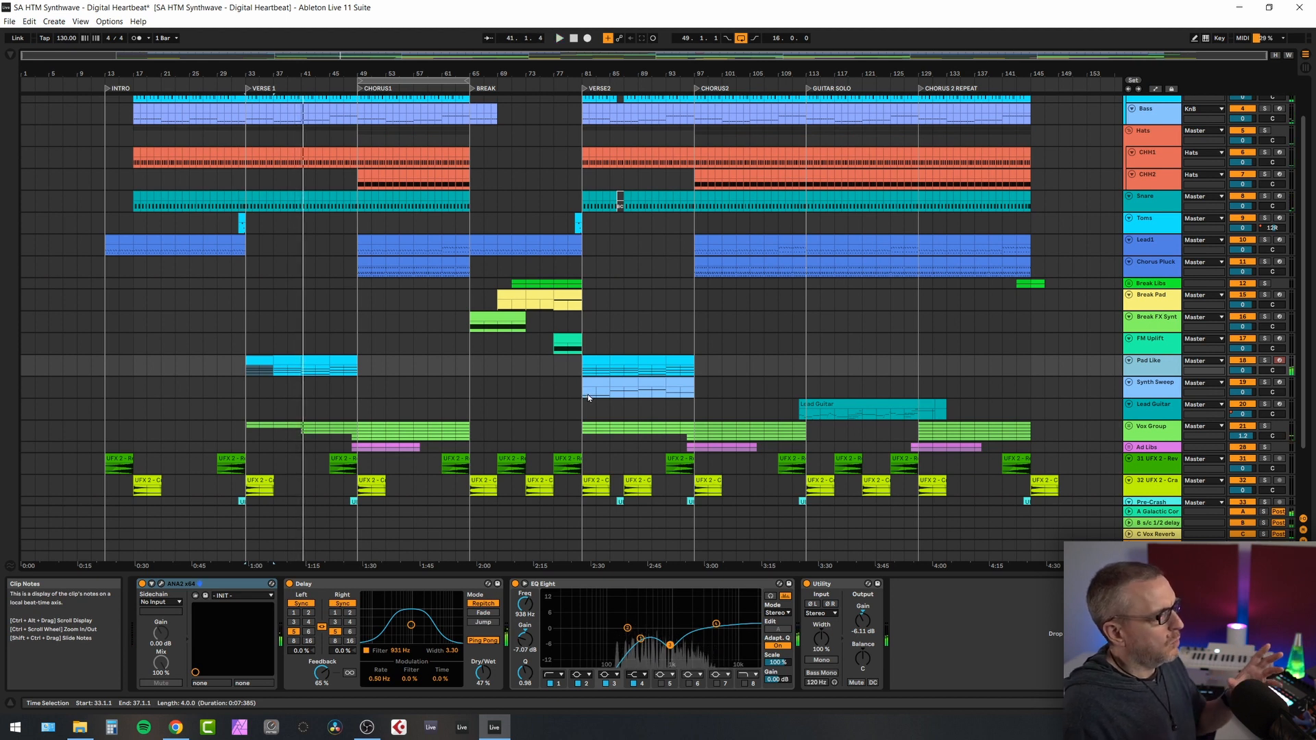
- Select the Synth Sweep track and examine the BP Sweep sound in its ANA2 instrument window
left_click(595, 384)
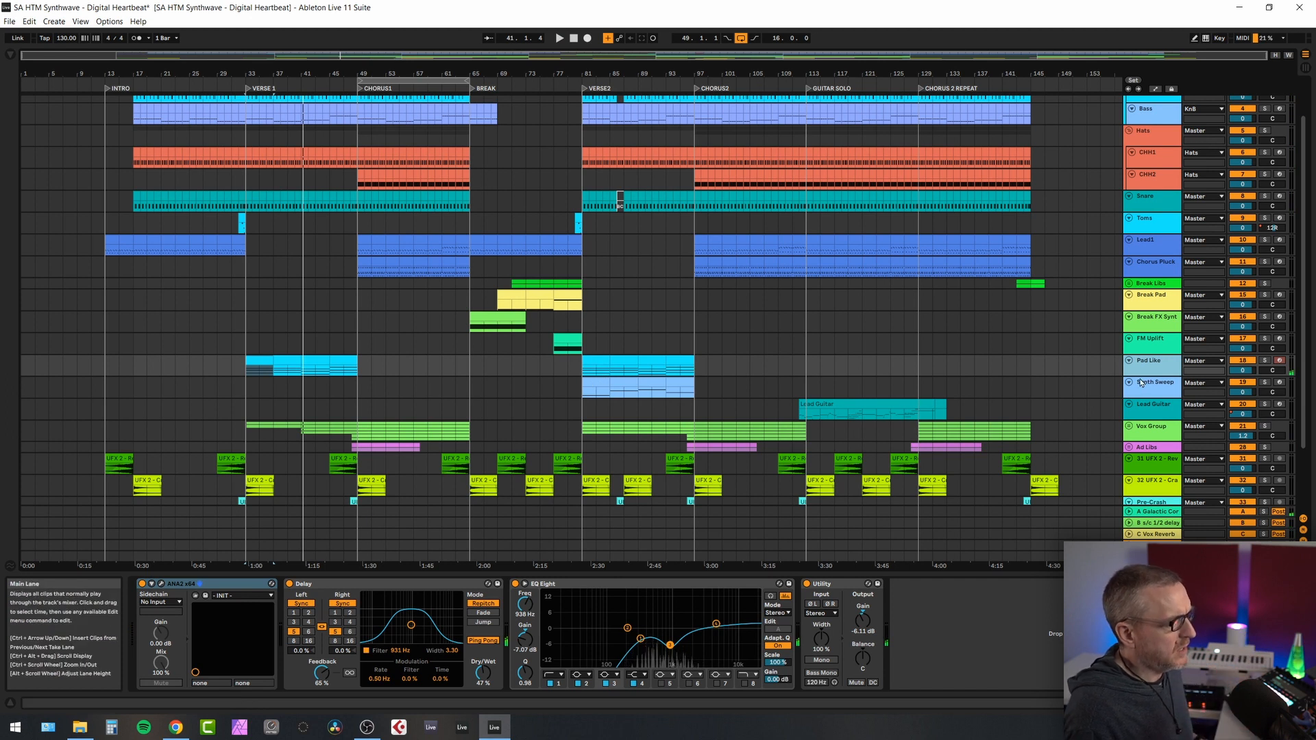
left_click(1158, 386)
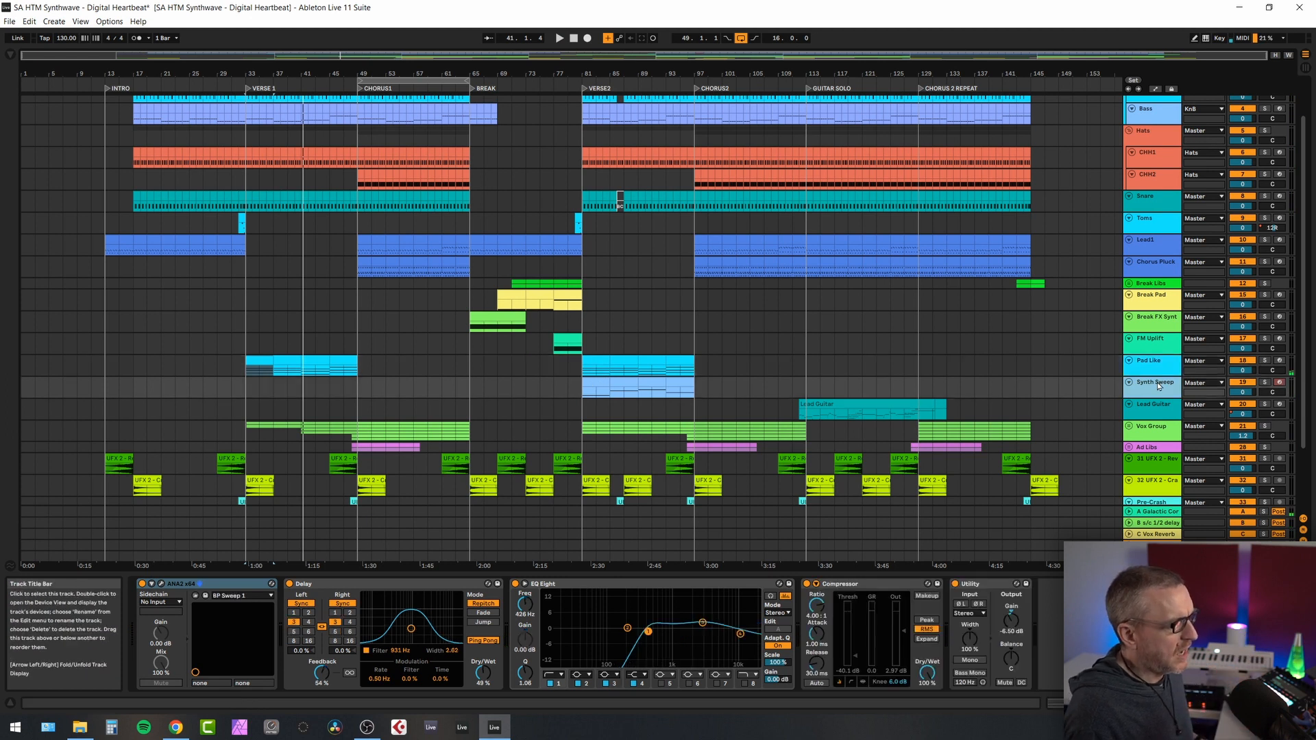
left_click(162, 583)
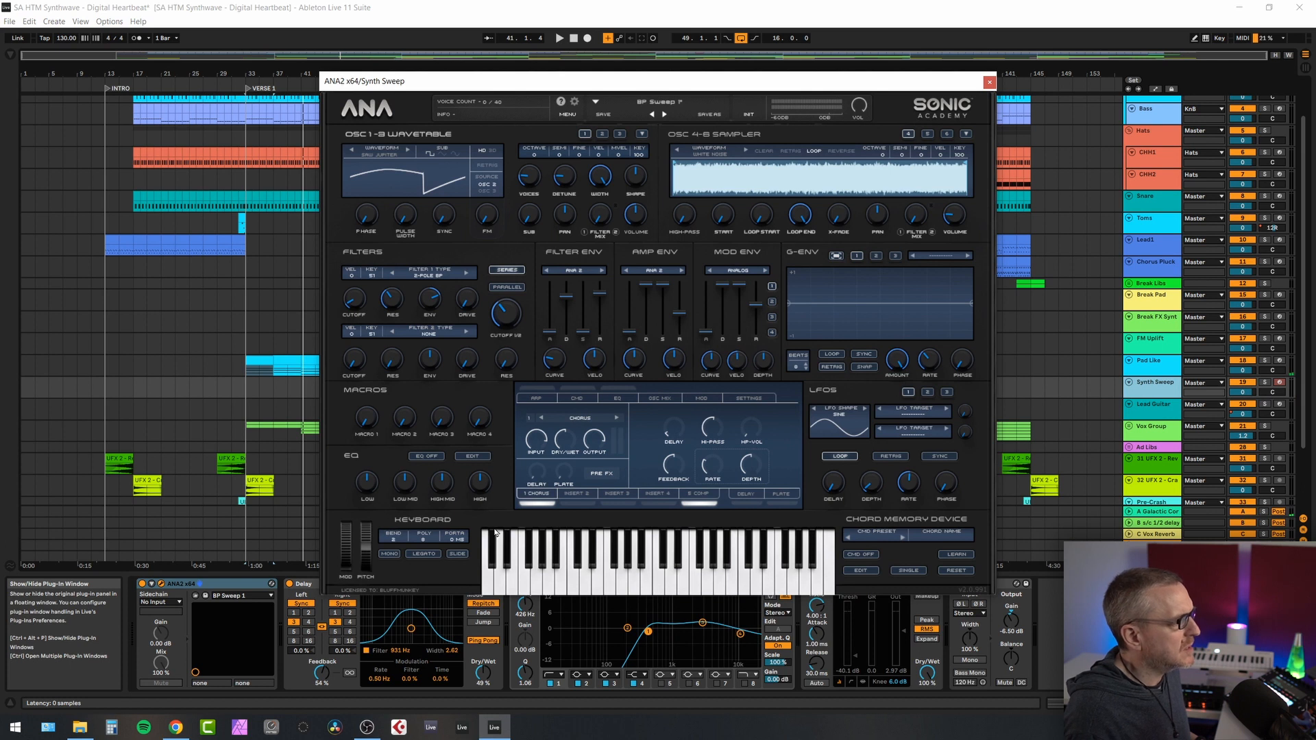
left_click(989, 83)
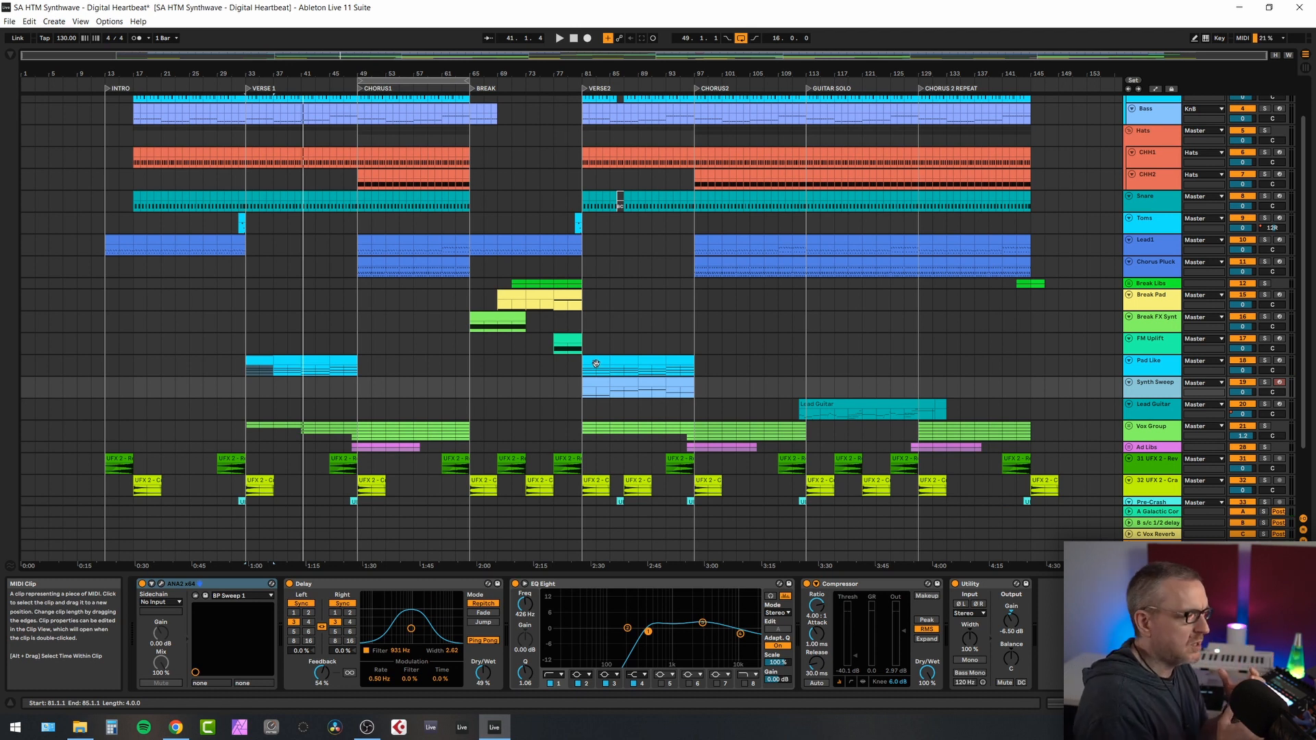
- Solo the Pad Like and Synth Sweep tracks and play them together from the start of Verse2
left_click(1264, 360)
left_click(1266, 383)
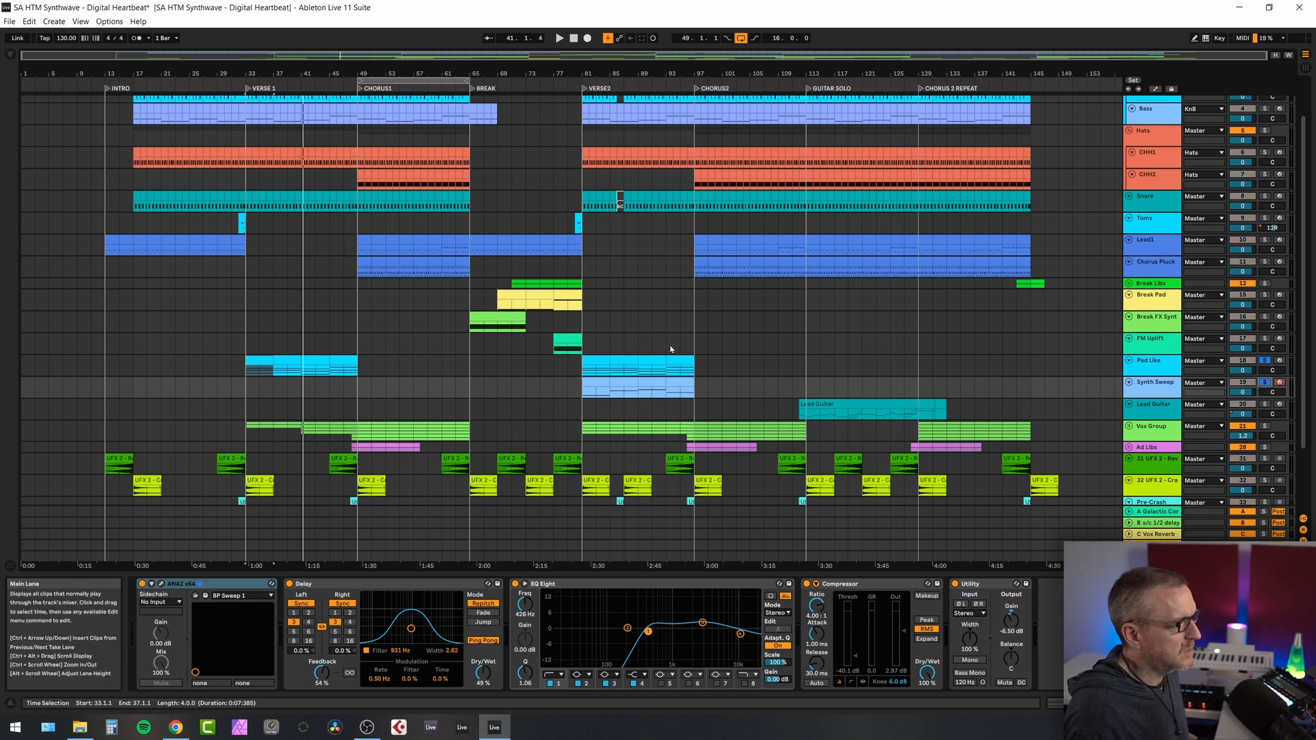
left_click(596, 363)
key("space")
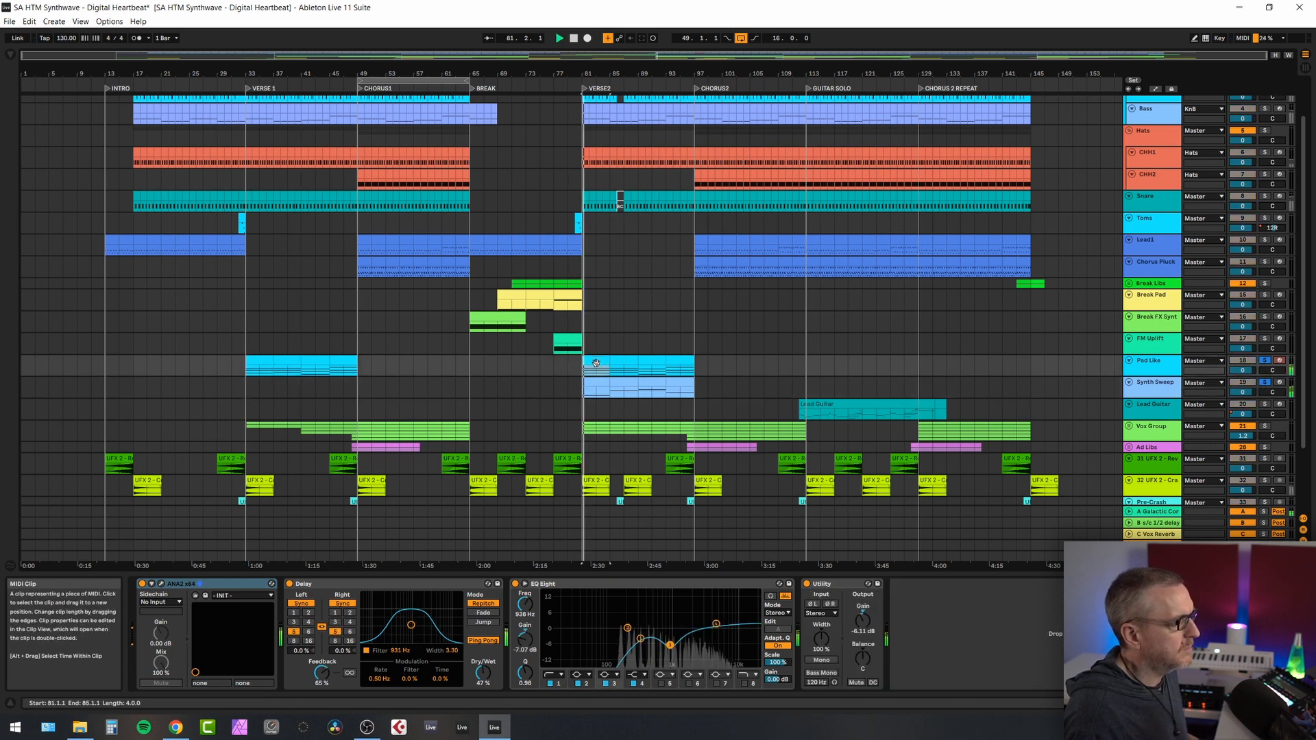
- Listen to the Synth Sweep soloed alone and within the full mix, and arm its track for live playing
left_click(1265, 360)
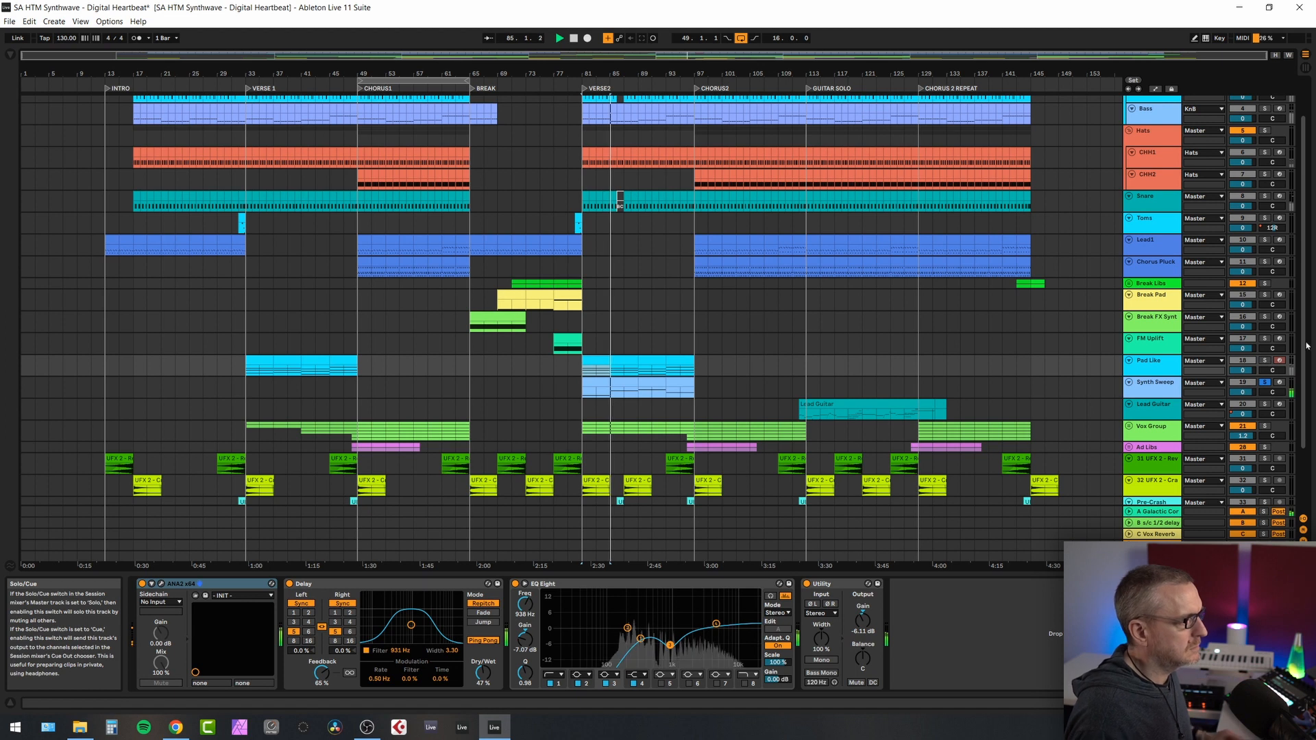
left_click(1265, 383)
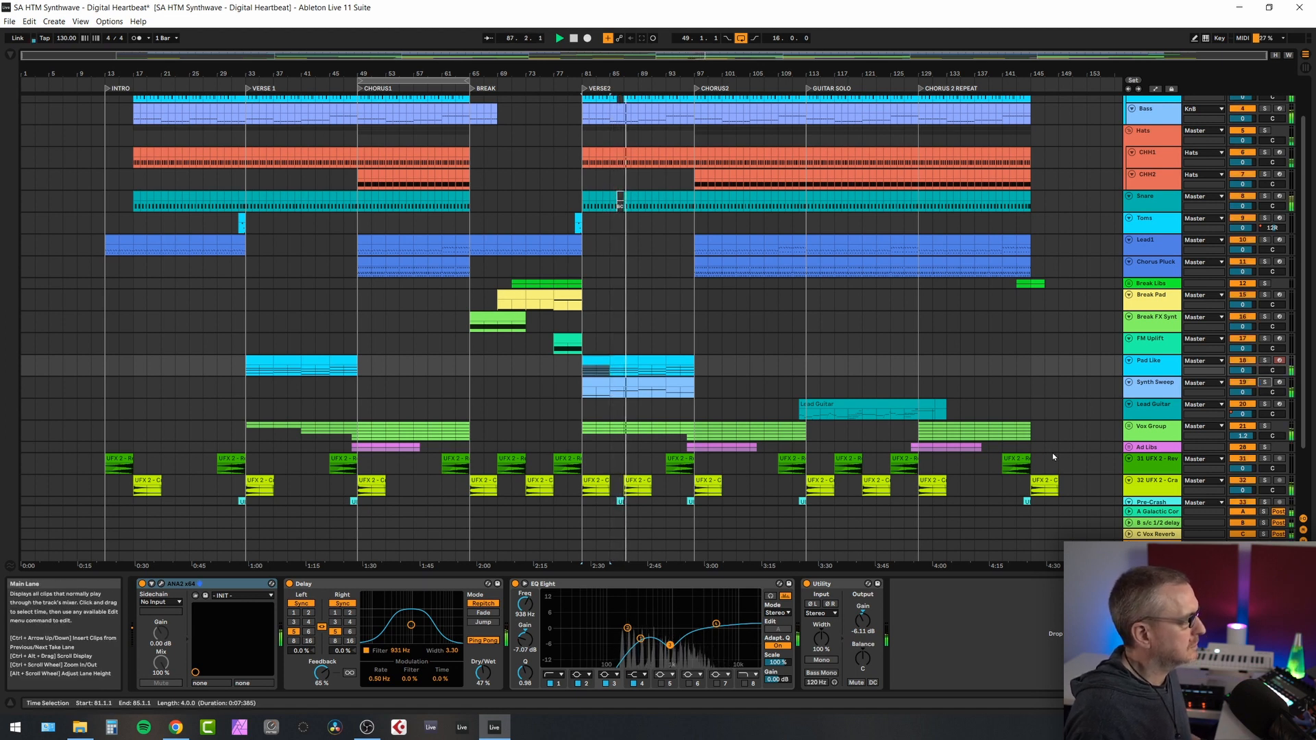
key("space")
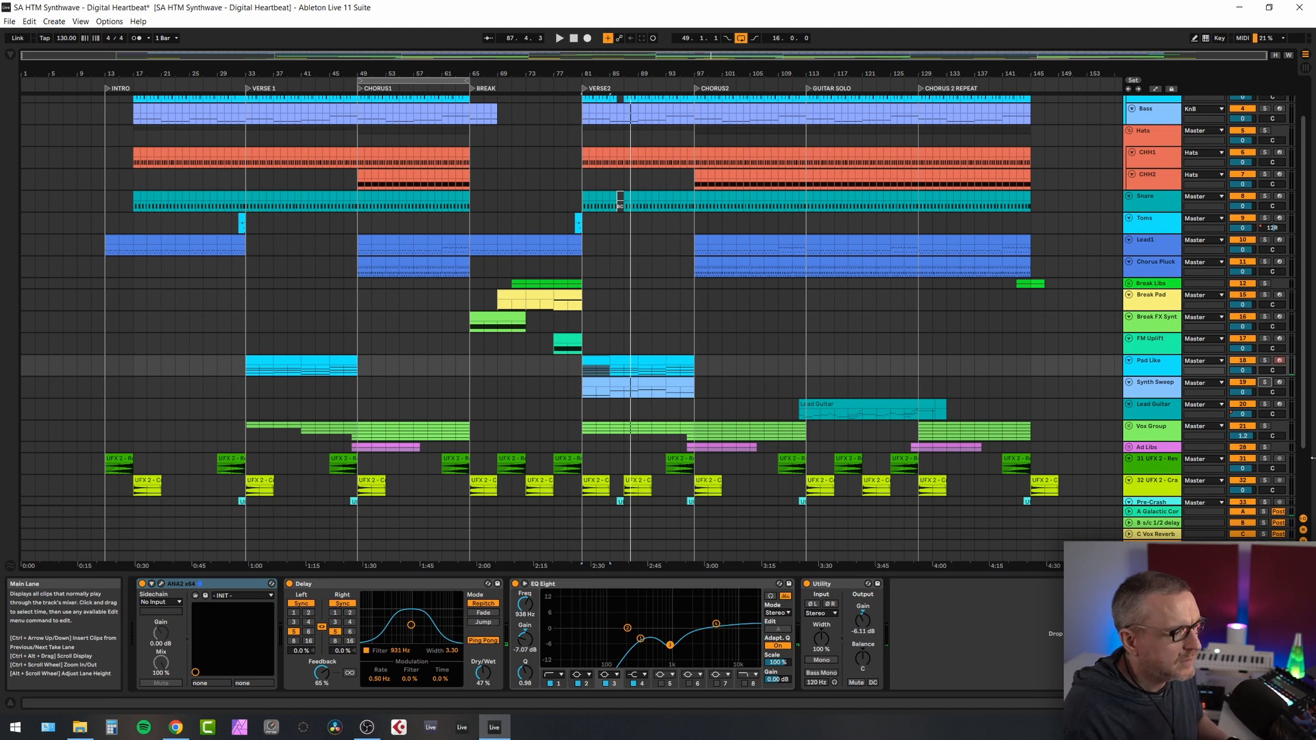
left_click(1279, 383)
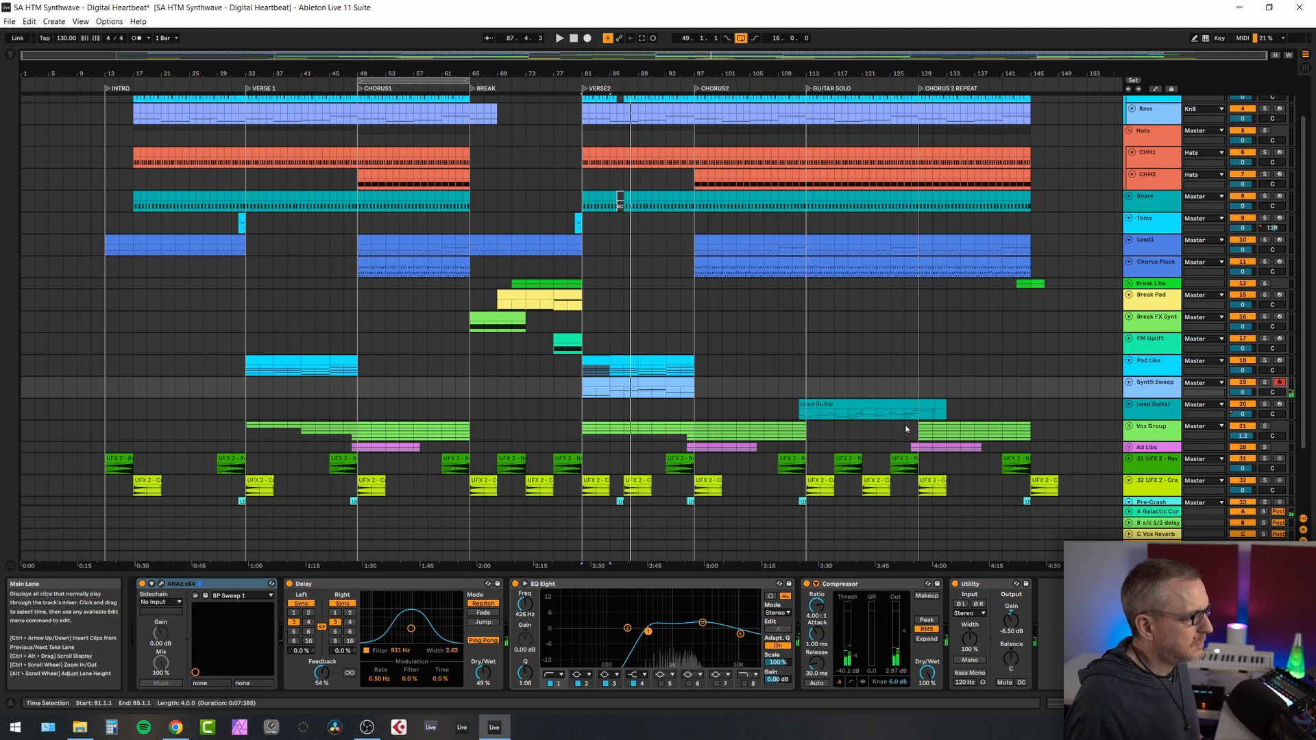
- Solo the Vox Group and unfold it to show all its vocal tracks
left_click(1155, 432)
left_click(1130, 427)
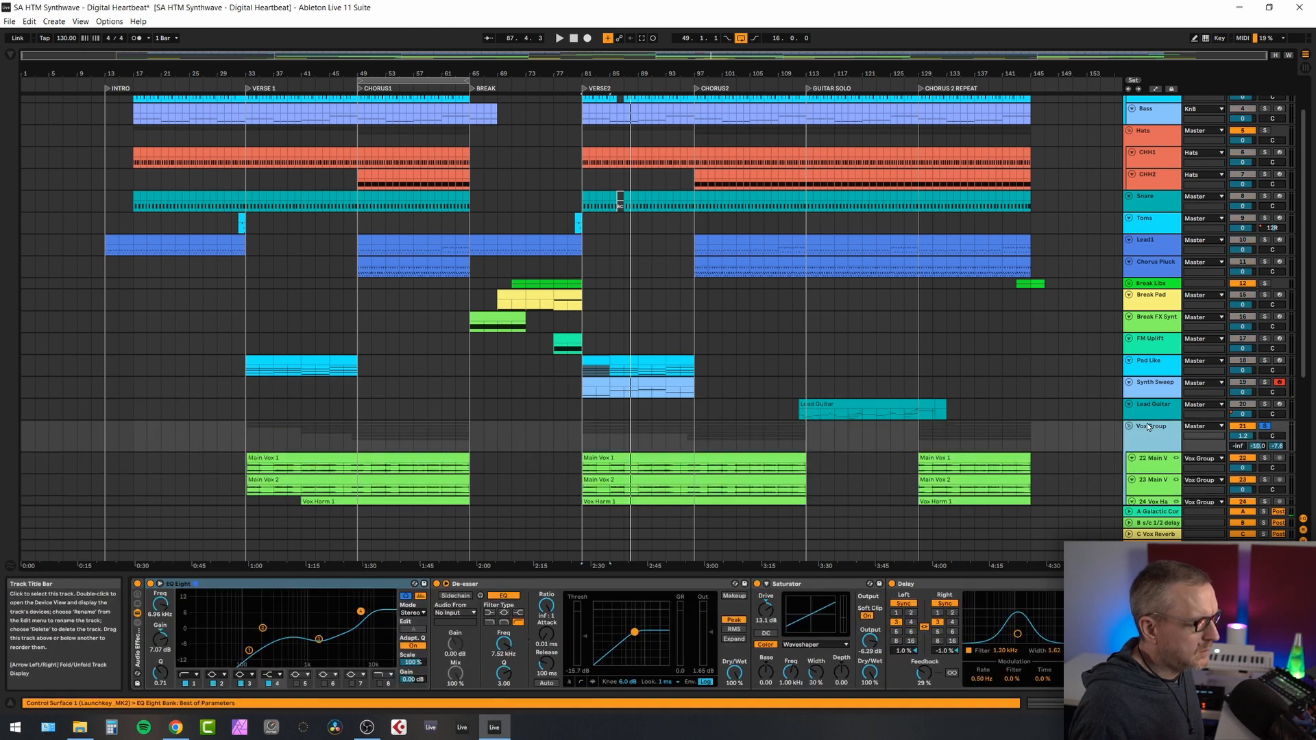
mouse_move(1146, 419)
left_mouse_down()
mouse_move(1141, 397)
mouse_move(1138, 412)
left_mouse_up()
scroll(1144, 343, "down", 8)
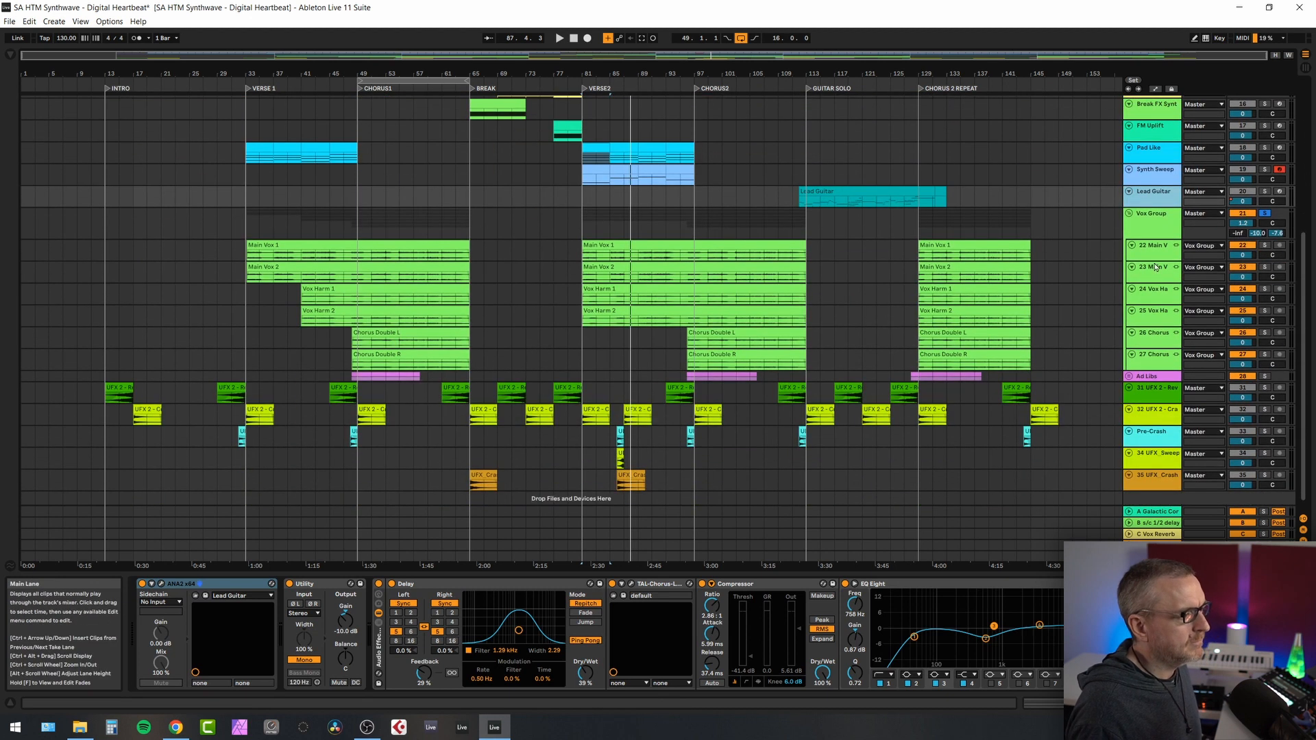
- Select the Vox Group with all its vocal tracks and increase their height for larger waveforms
left_click(1146, 239)
left_click(1147, 232)
left_click(1150, 363)
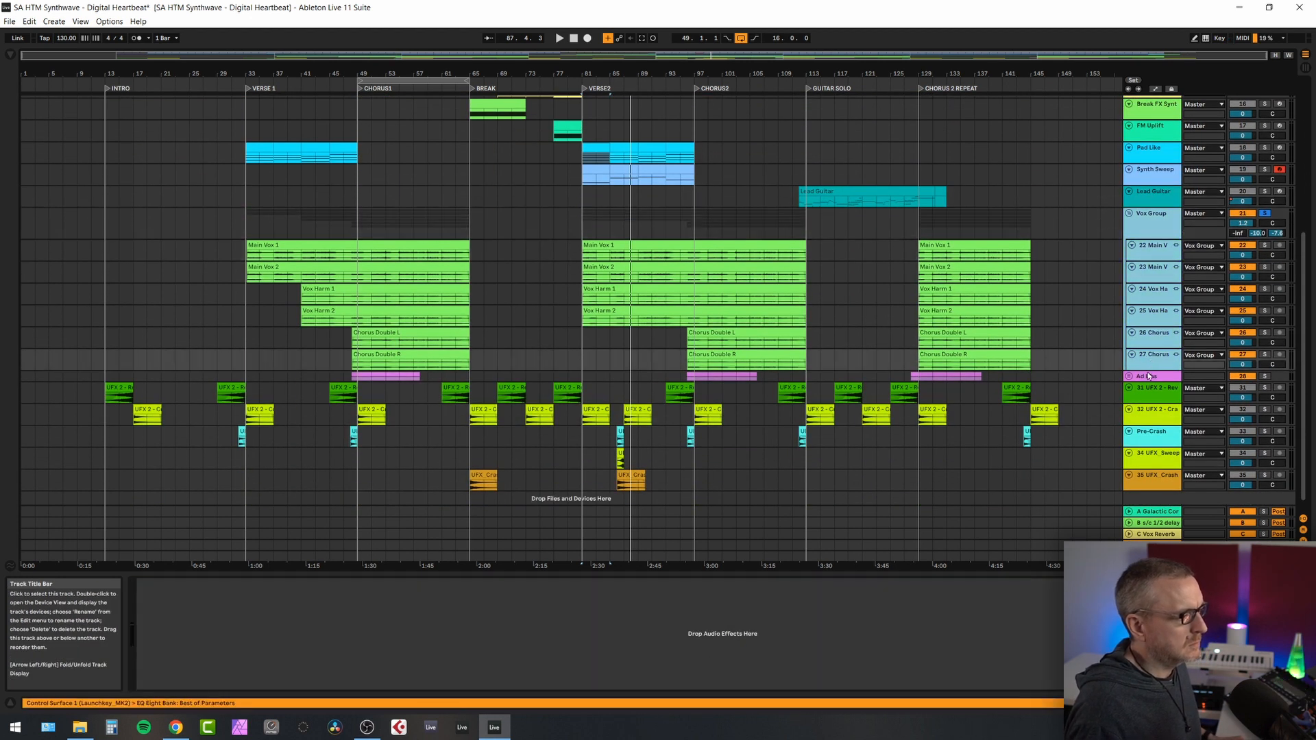
left_click_drag(1148, 371, 1148, 391)
scroll(360, 324, "up", 2)
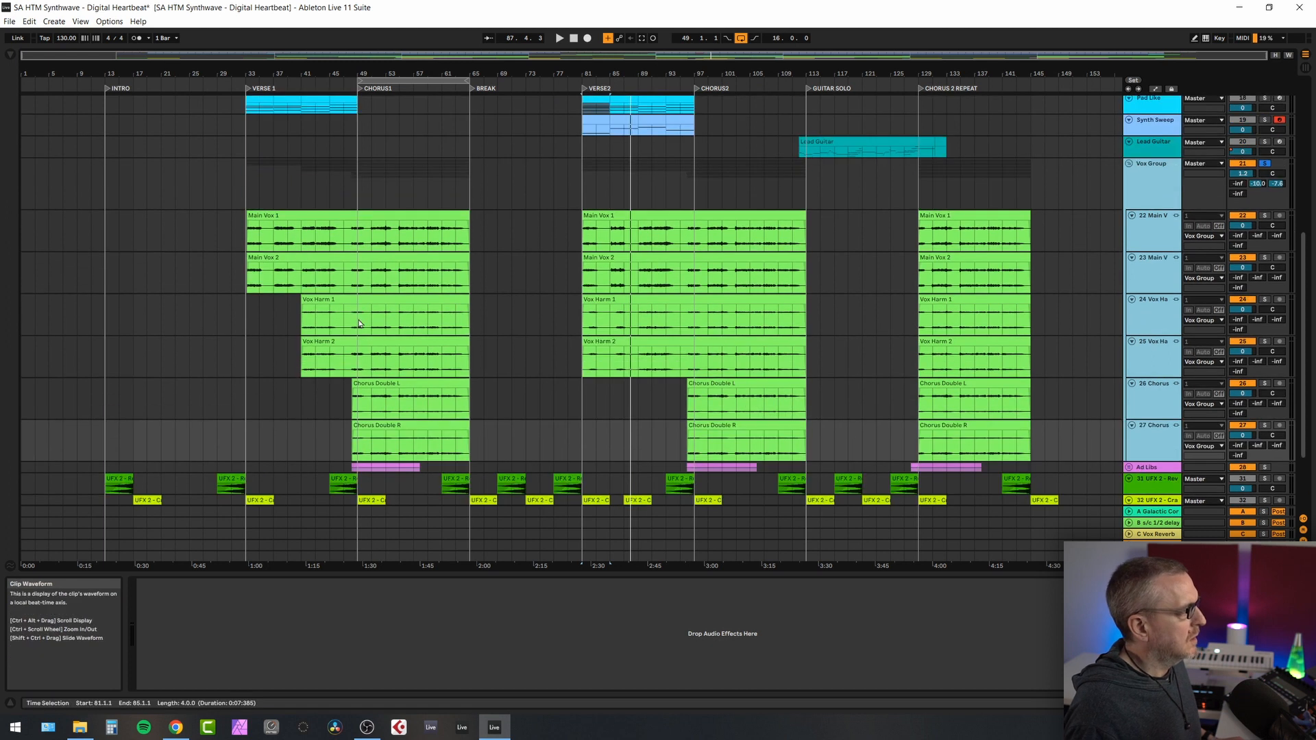
scroll(360, 323, "down", 1)
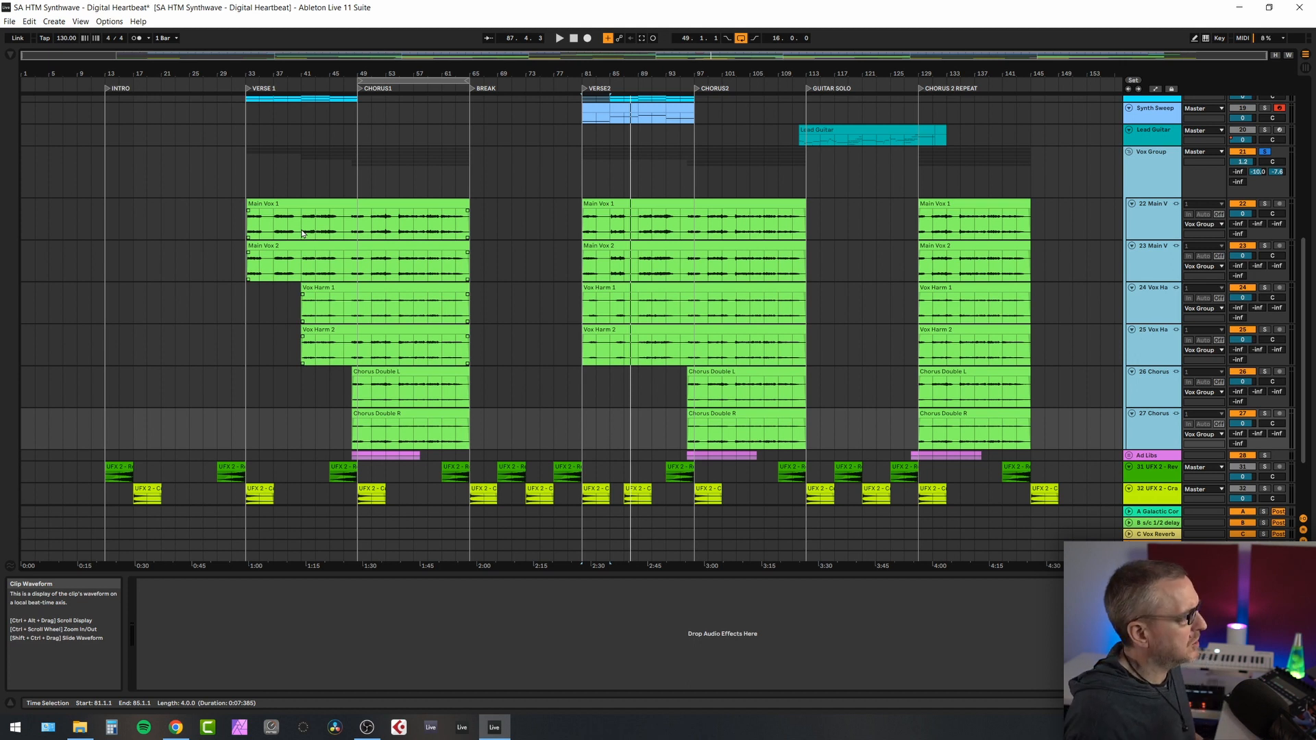
- Go through the first Main Vox, Vox Harm and Chorus Double L clips to review how the vocal layers build up
left_click(303, 207)
left_click(309, 246)
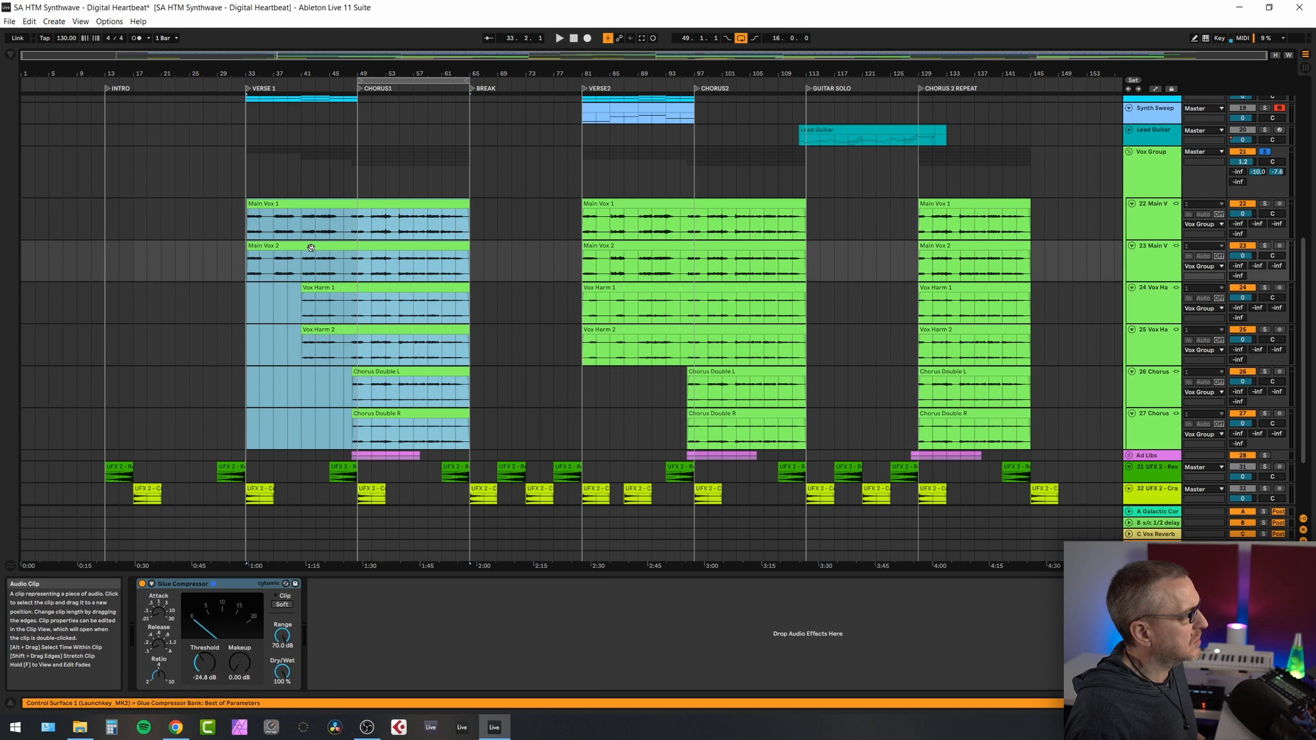
left_click(390, 334)
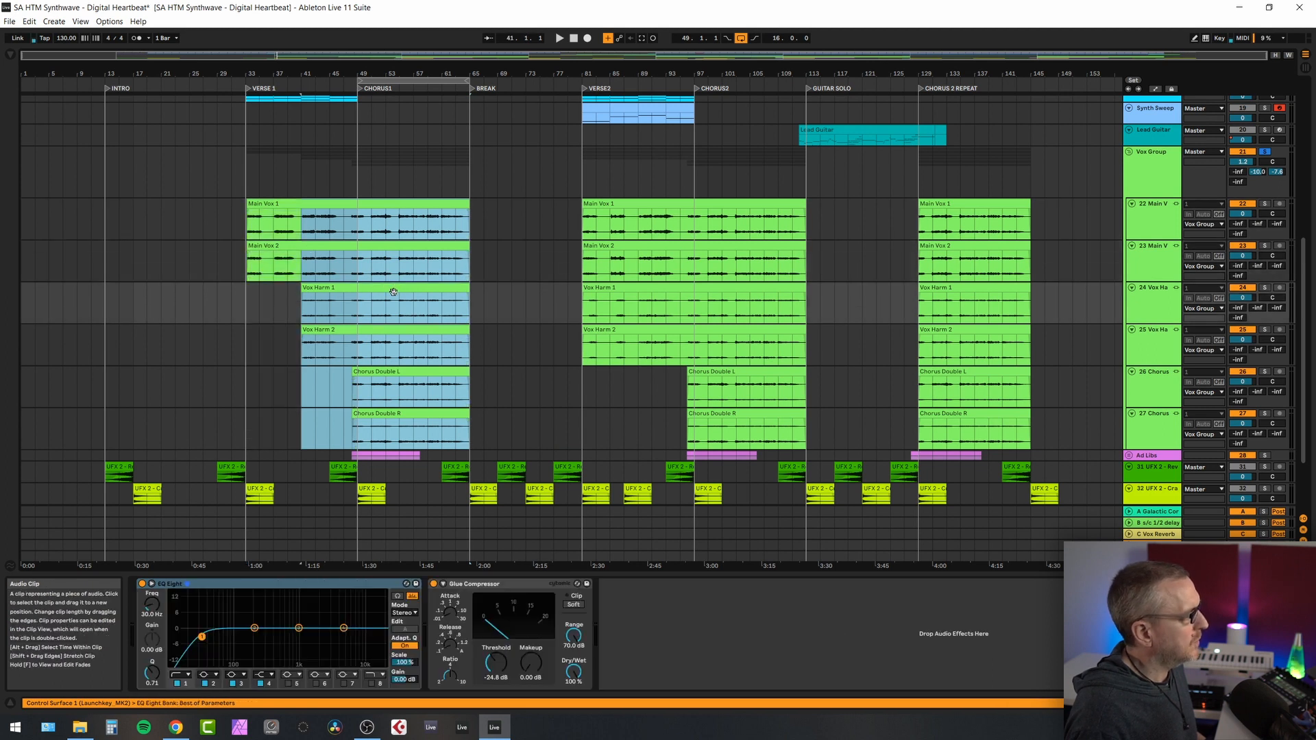
left_click(389, 334)
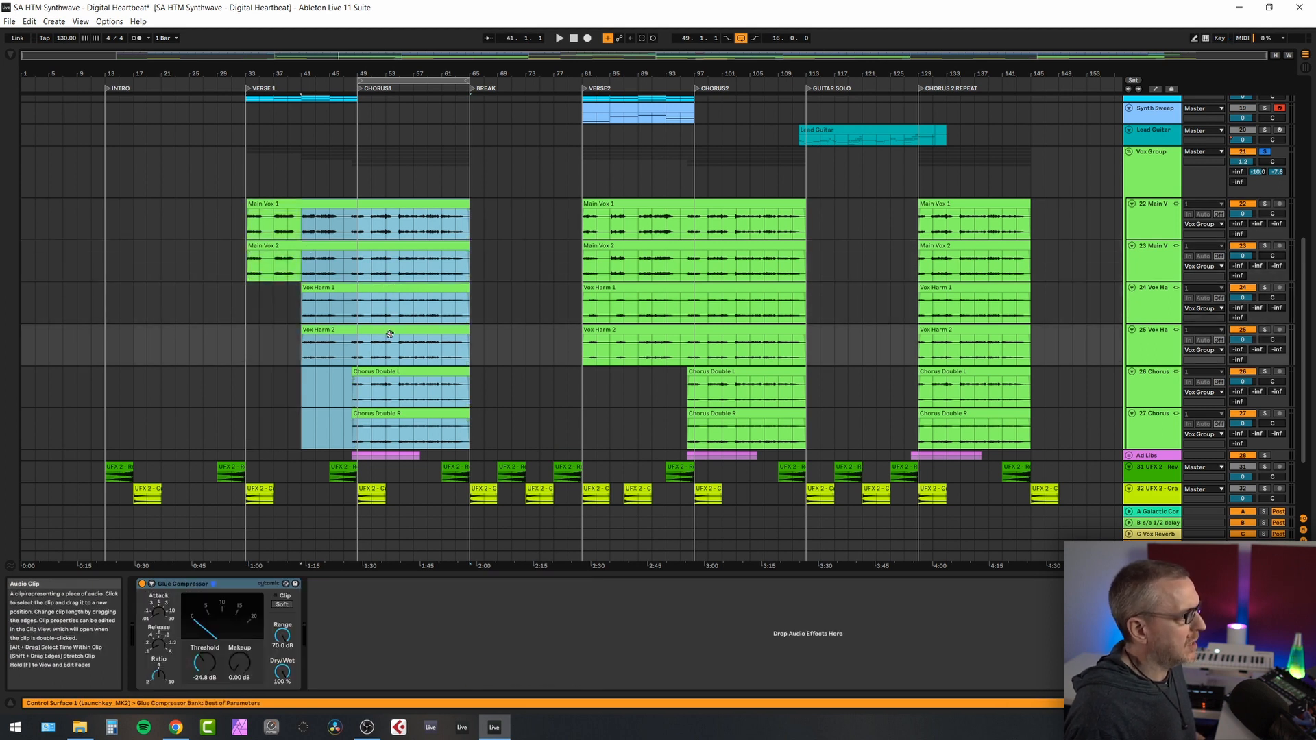
left_click(392, 373)
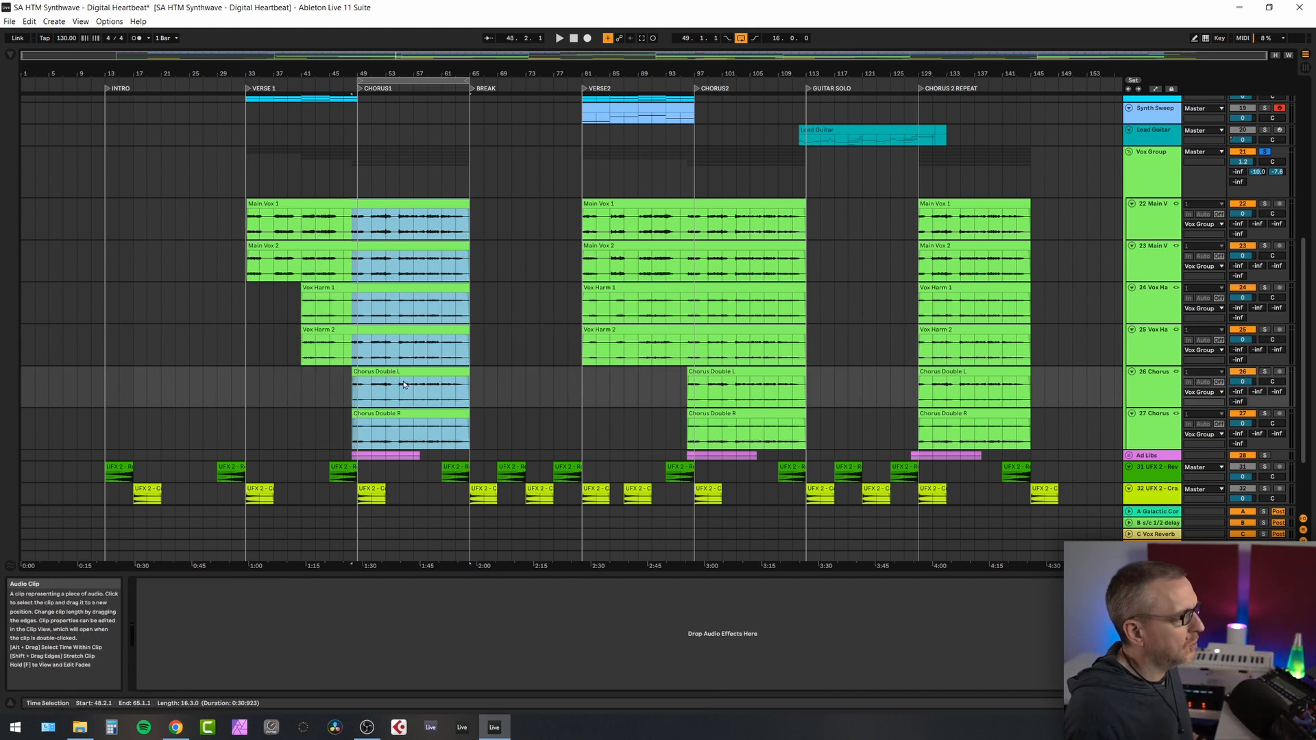
- Step through the vocal tracks from the first Main Vox downward, examining the effects chain on each
left_click(1148, 225)
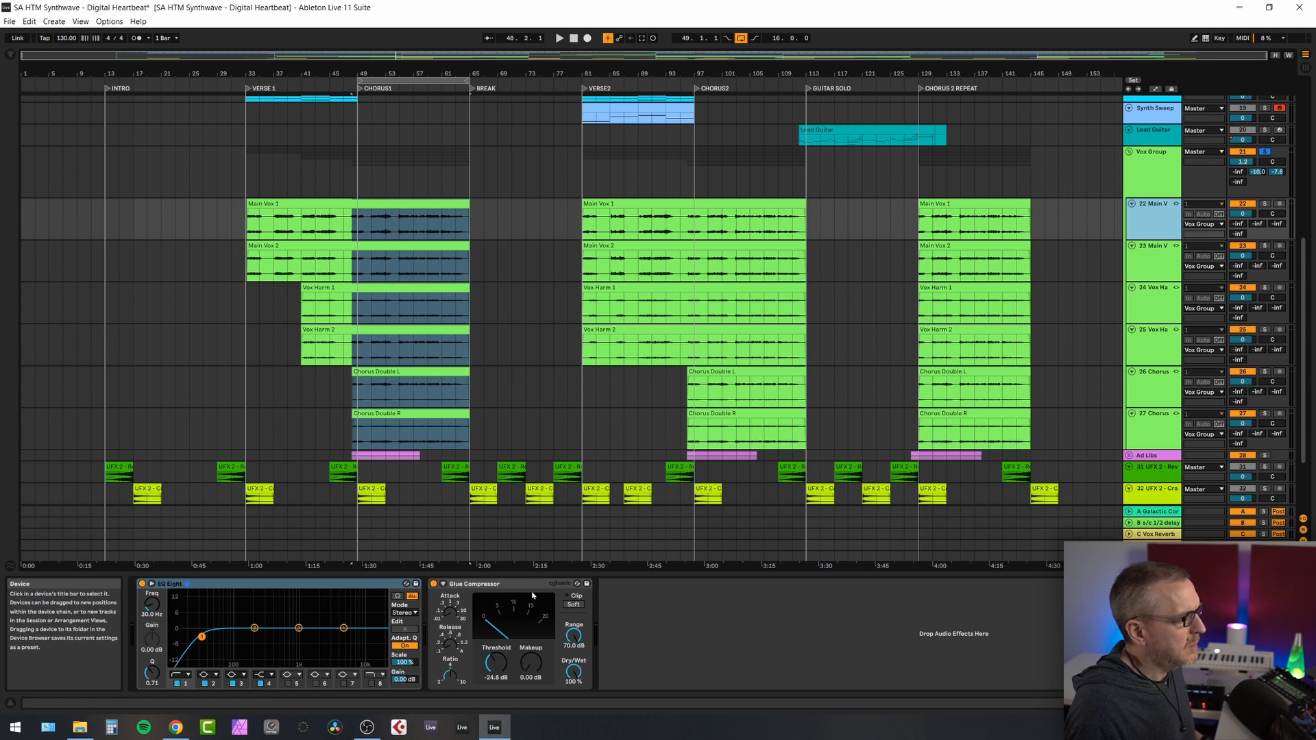
key("Down")
key("Down")
key("Down")
key("Down")
key("Down")
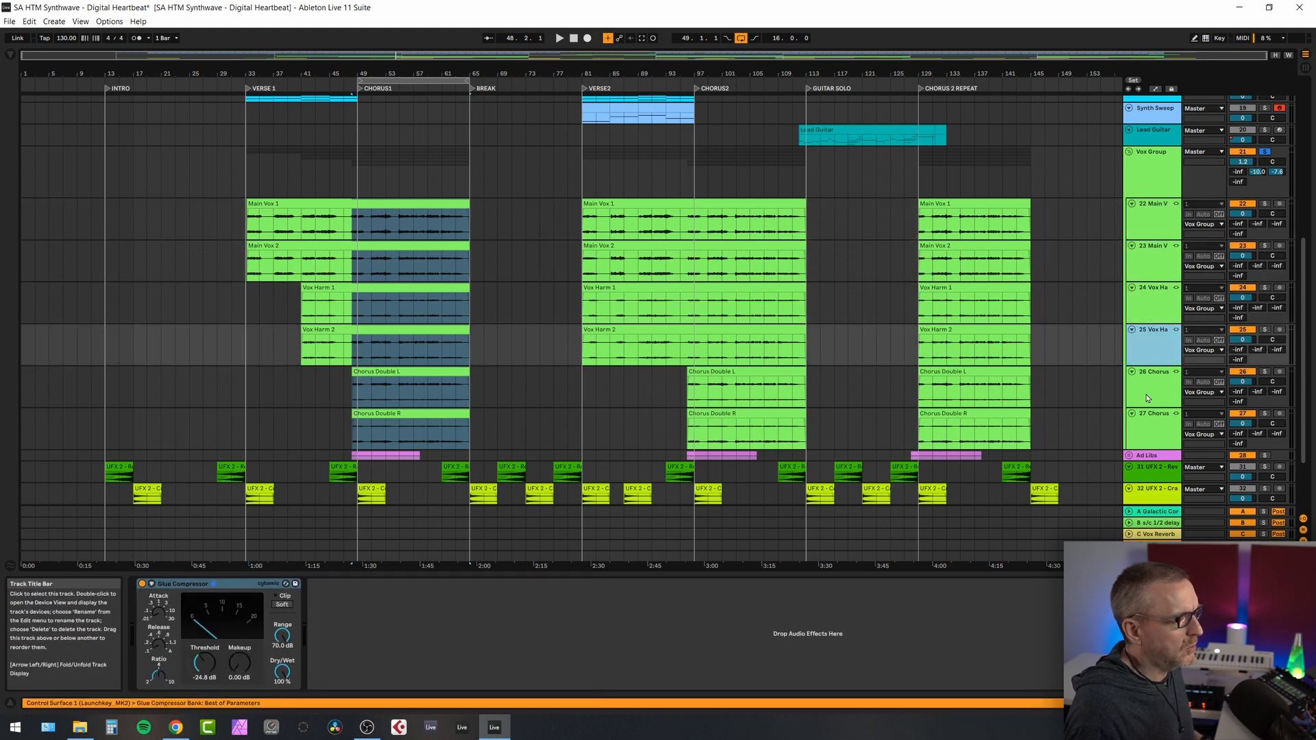
- Examine the Vox Group's effects chain, including the TAL-Chorus-LX plug-in window, Compressor and final EQ Eight
left_click(1154, 159)
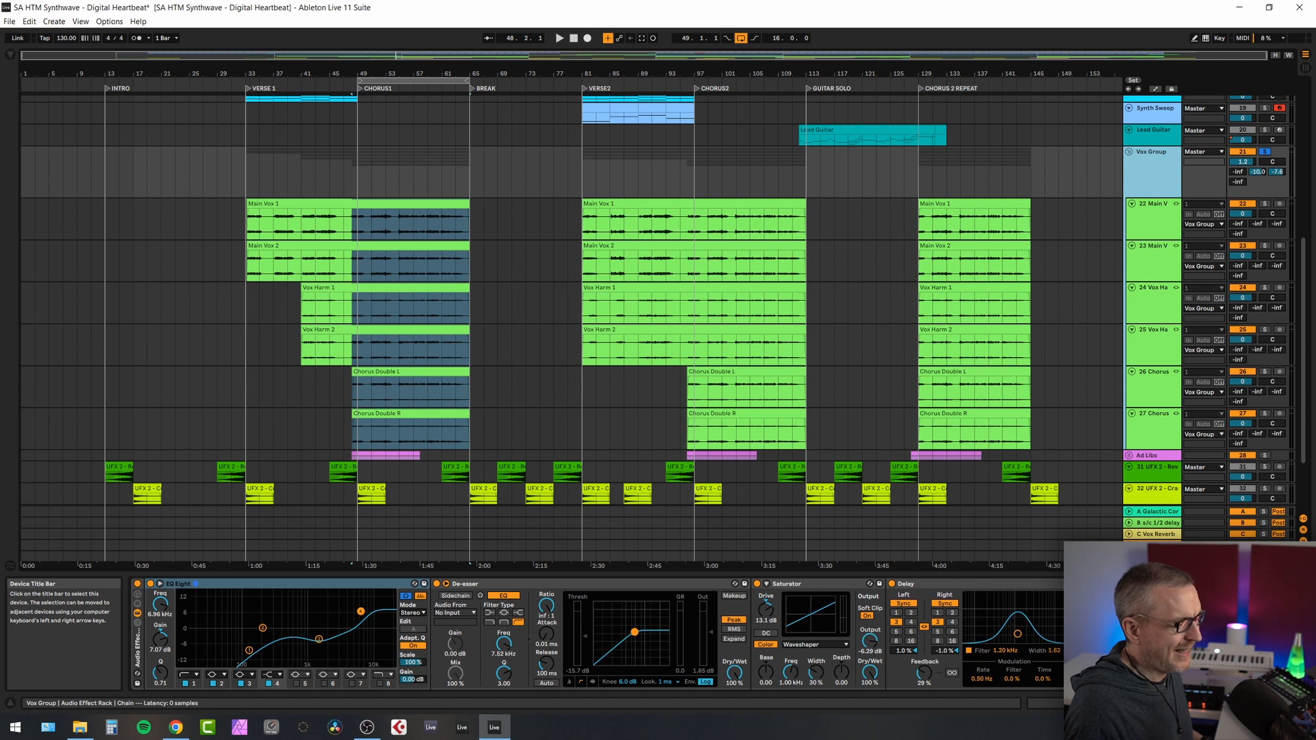
left_click(1139, 584)
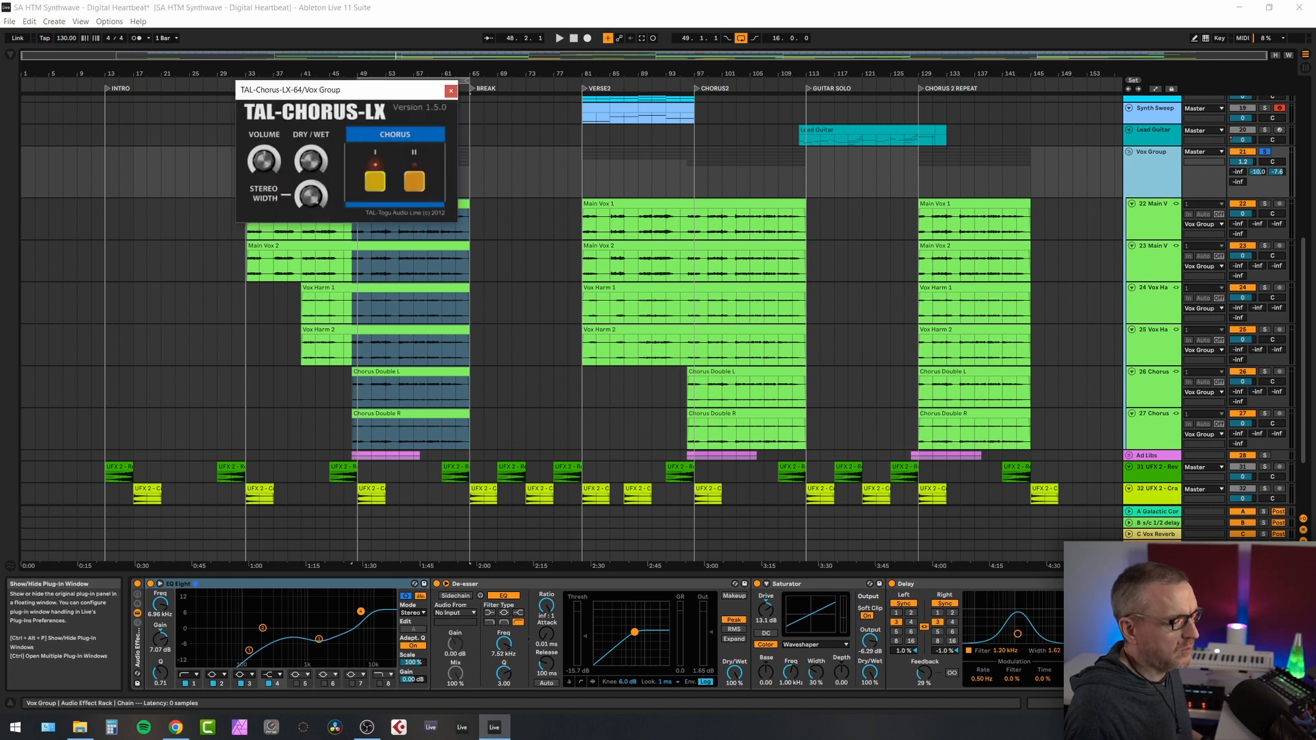
left_click(1139, 584)
left_click_drag(1189, 704, 1219, 703)
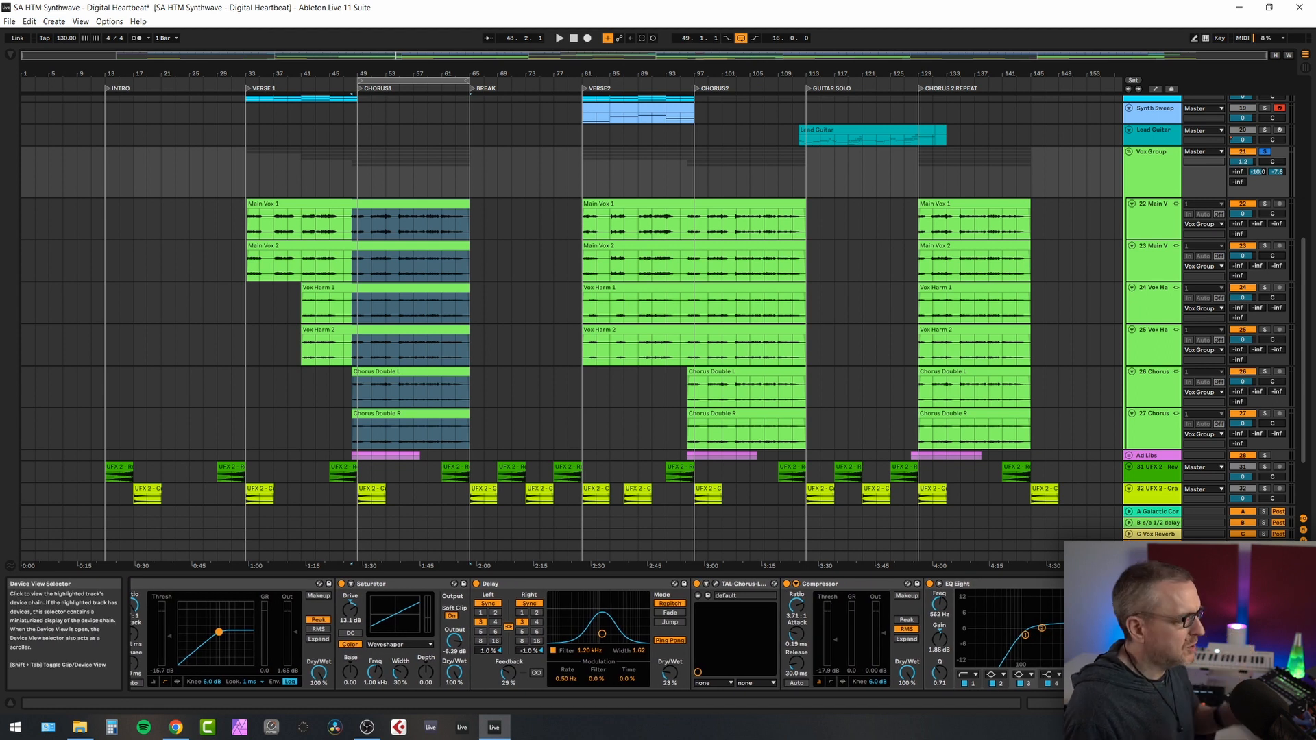
left_click(859, 587)
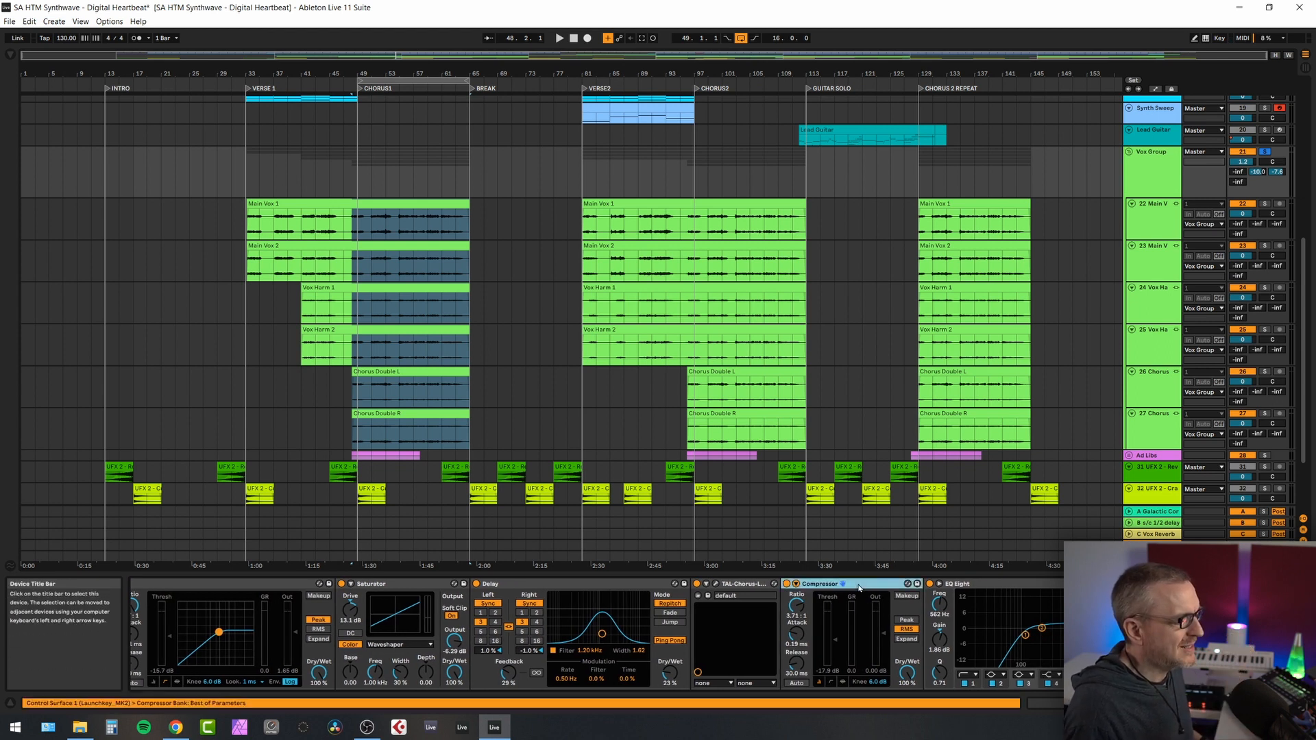
left_click(1038, 584)
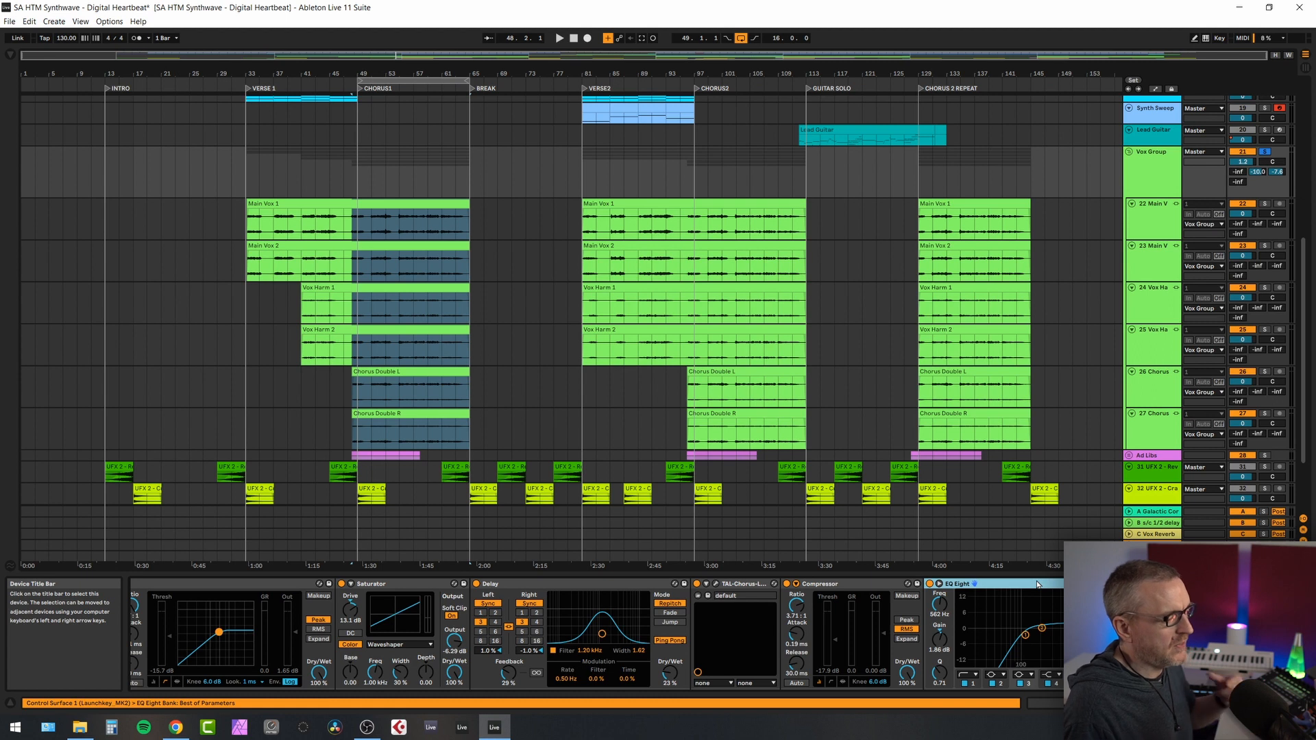
- Step through the reverb and delay return tracks to examine their effects, and check the Vox Group's send levels to them
left_click(1156, 512)
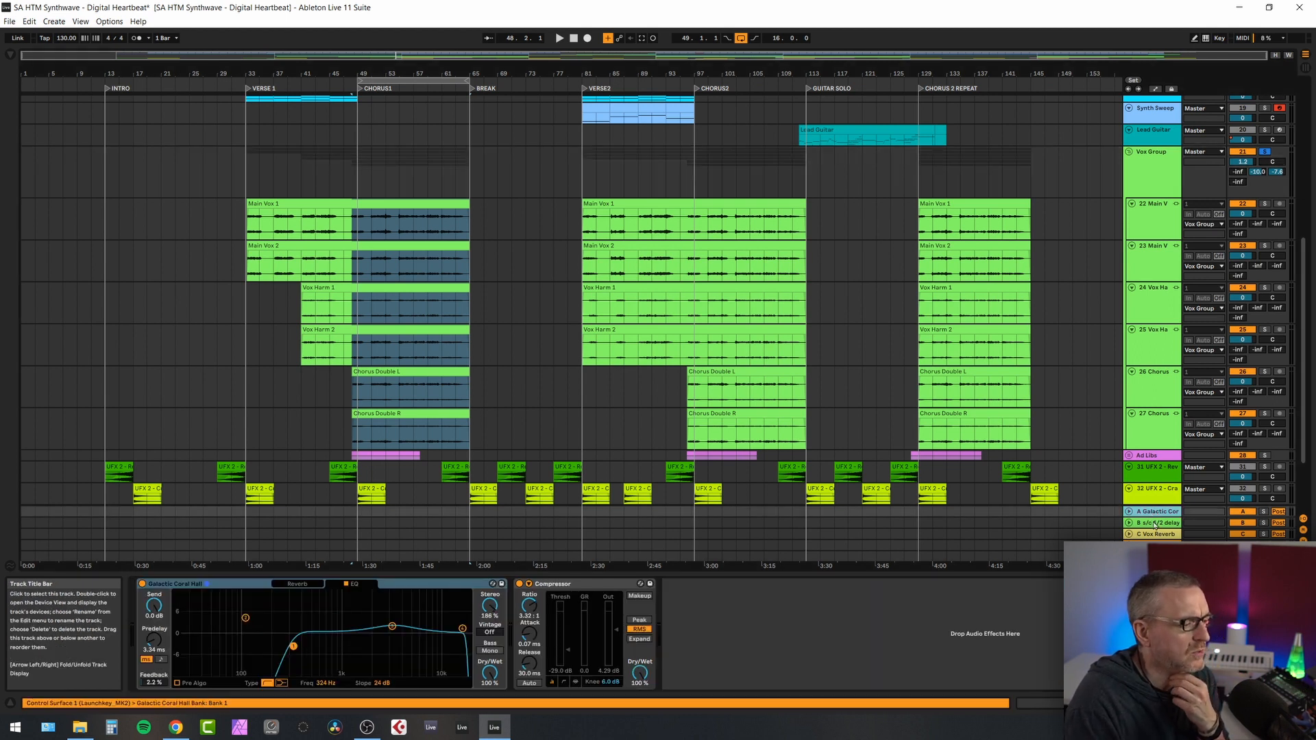
left_click(1159, 535)
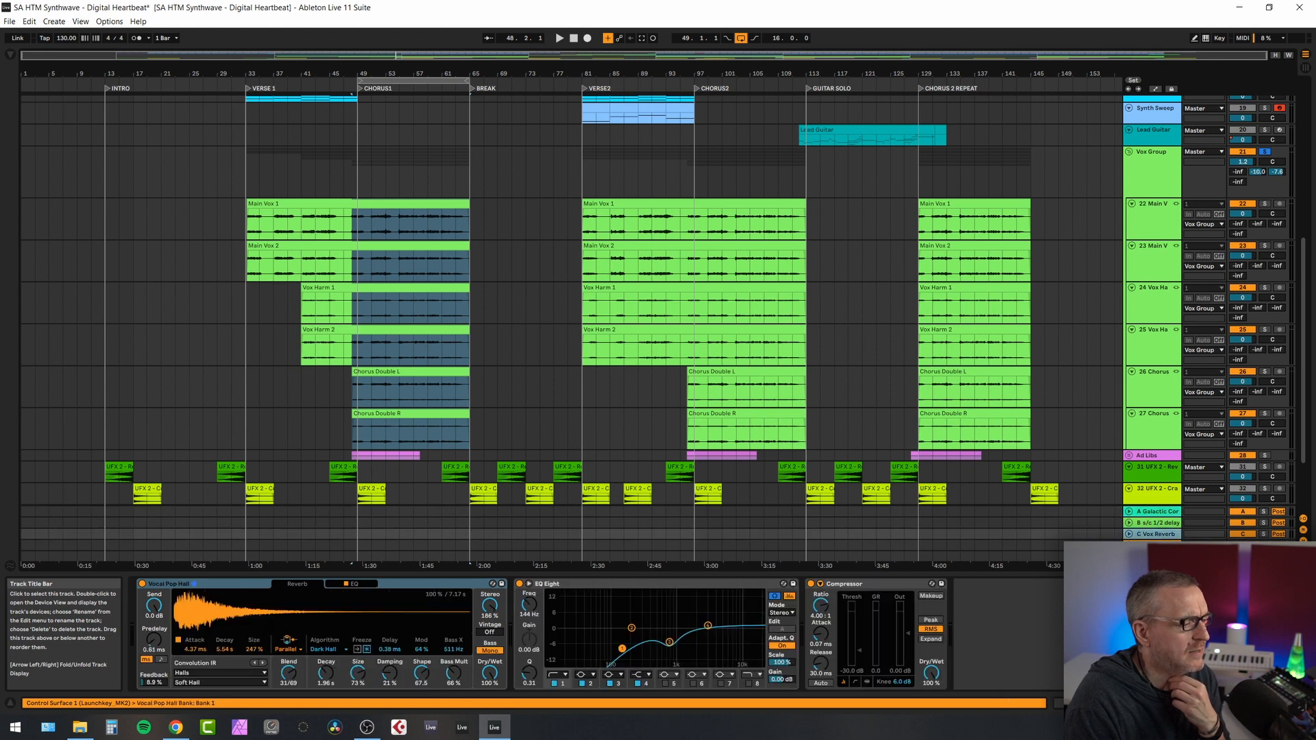
left_click(1159, 545)
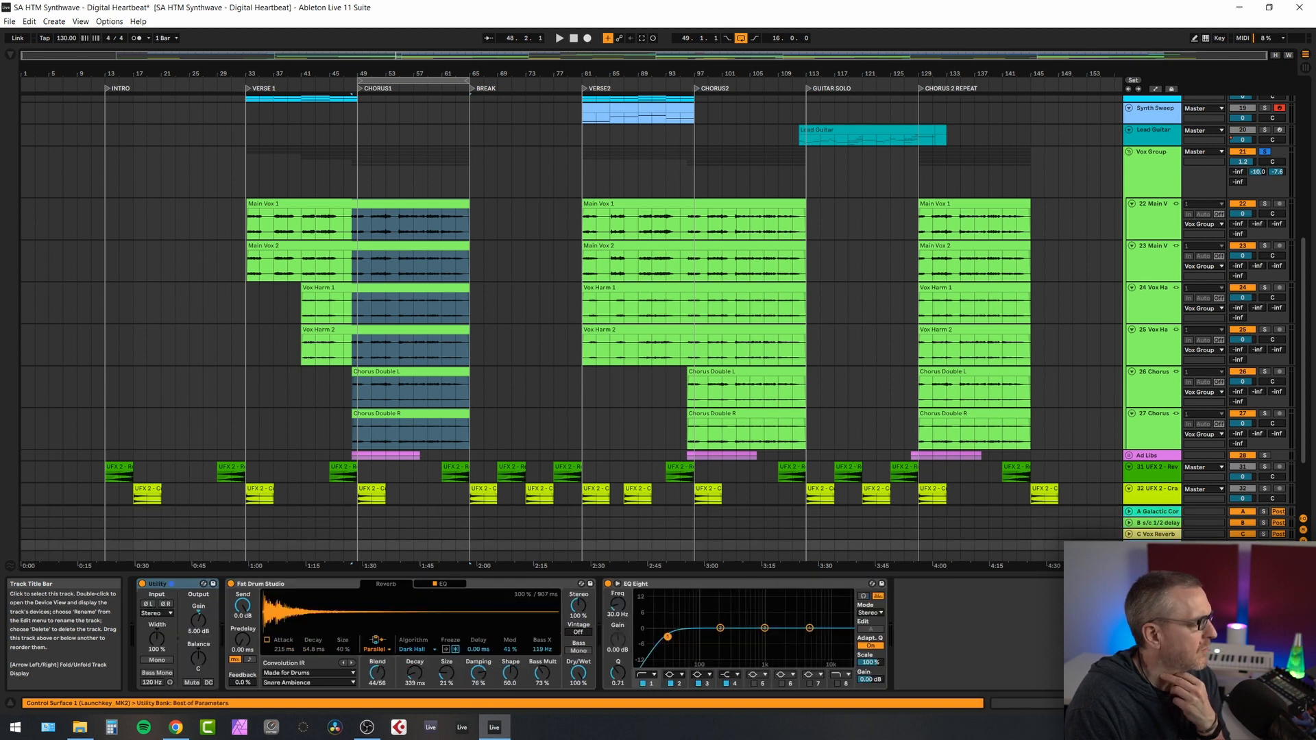
left_click(1159, 513)
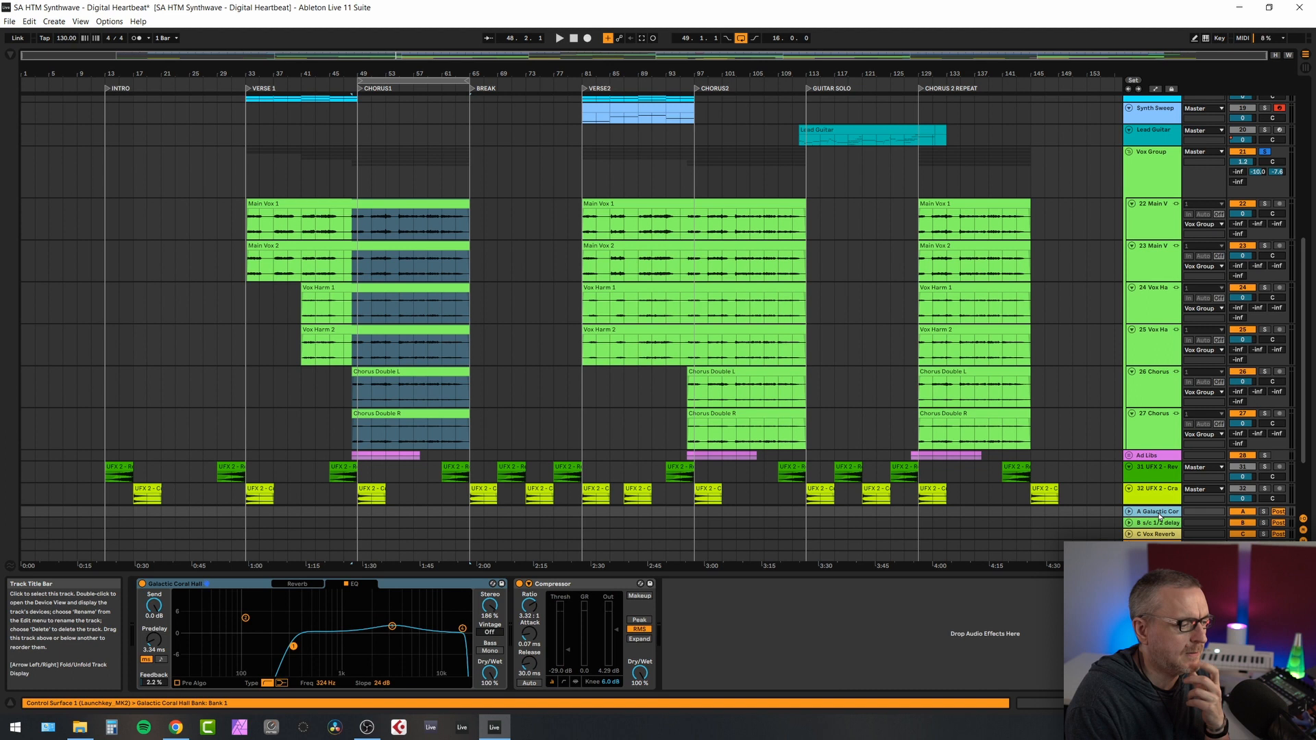
left_click(1155, 535)
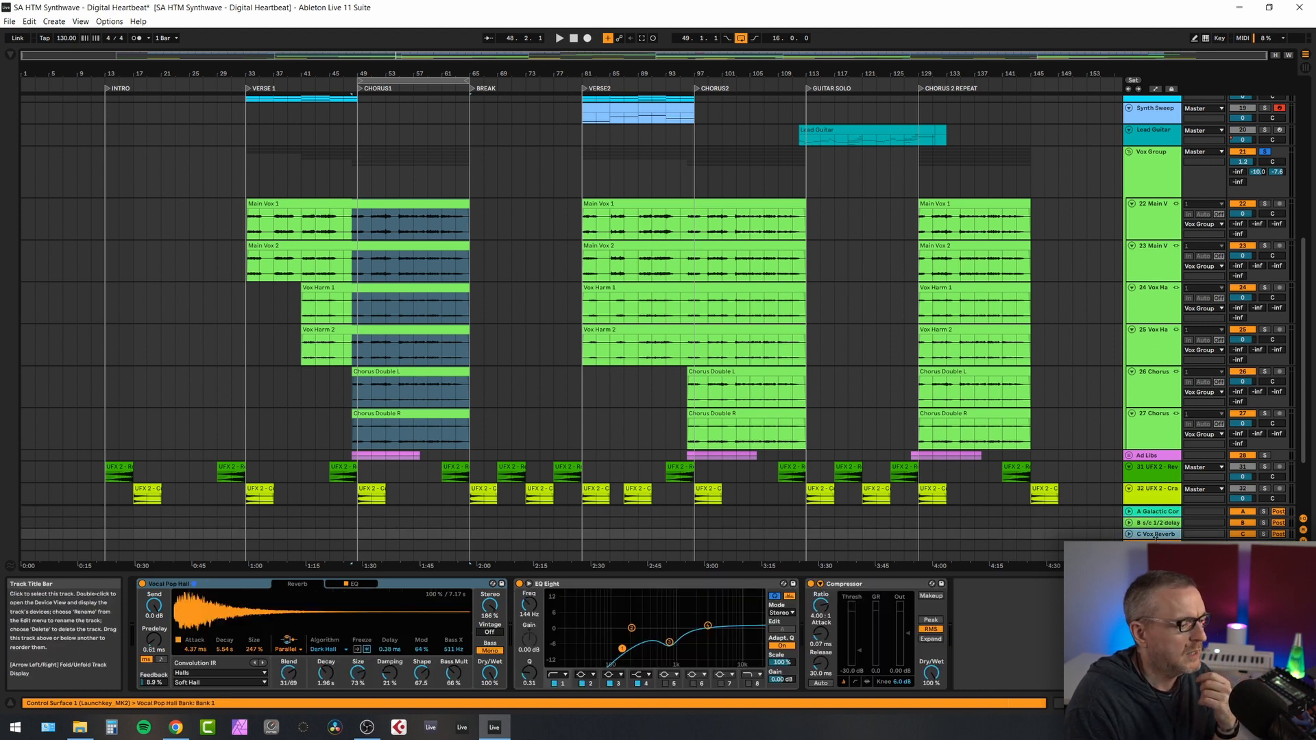
left_click(1157, 545)
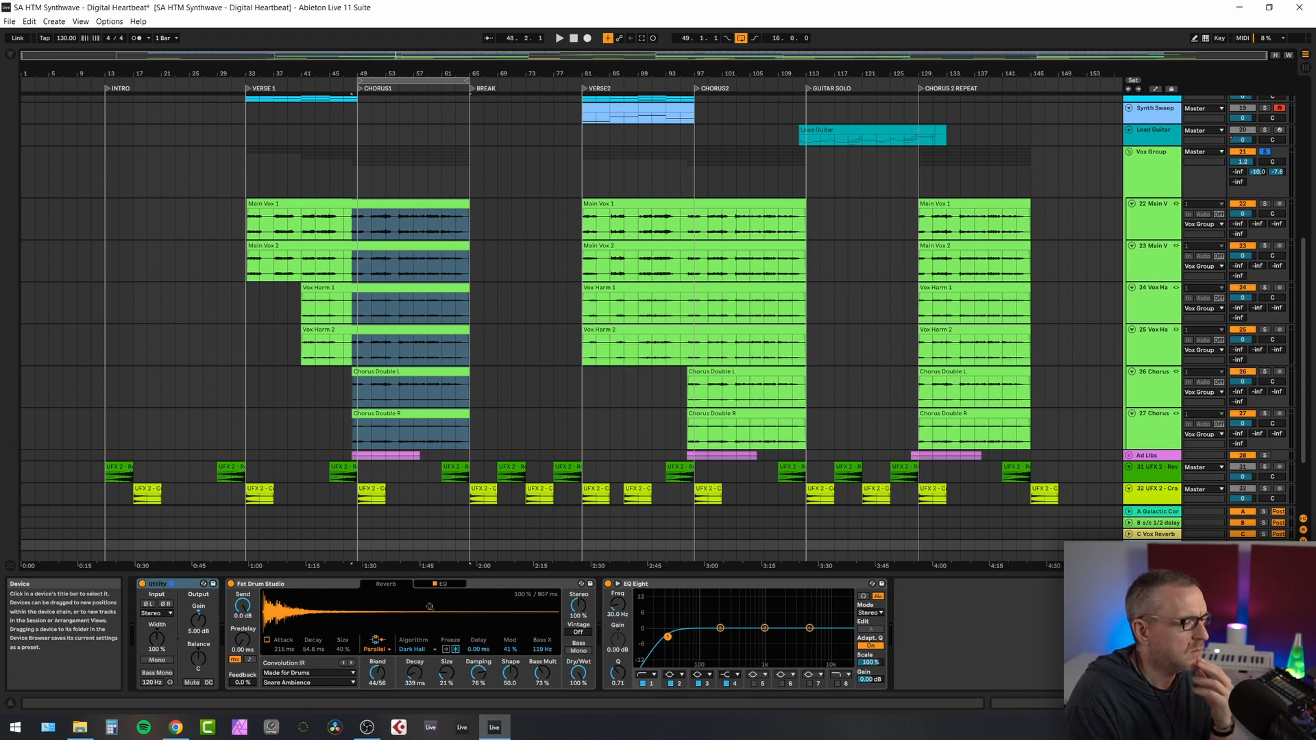
left_click(1149, 523)
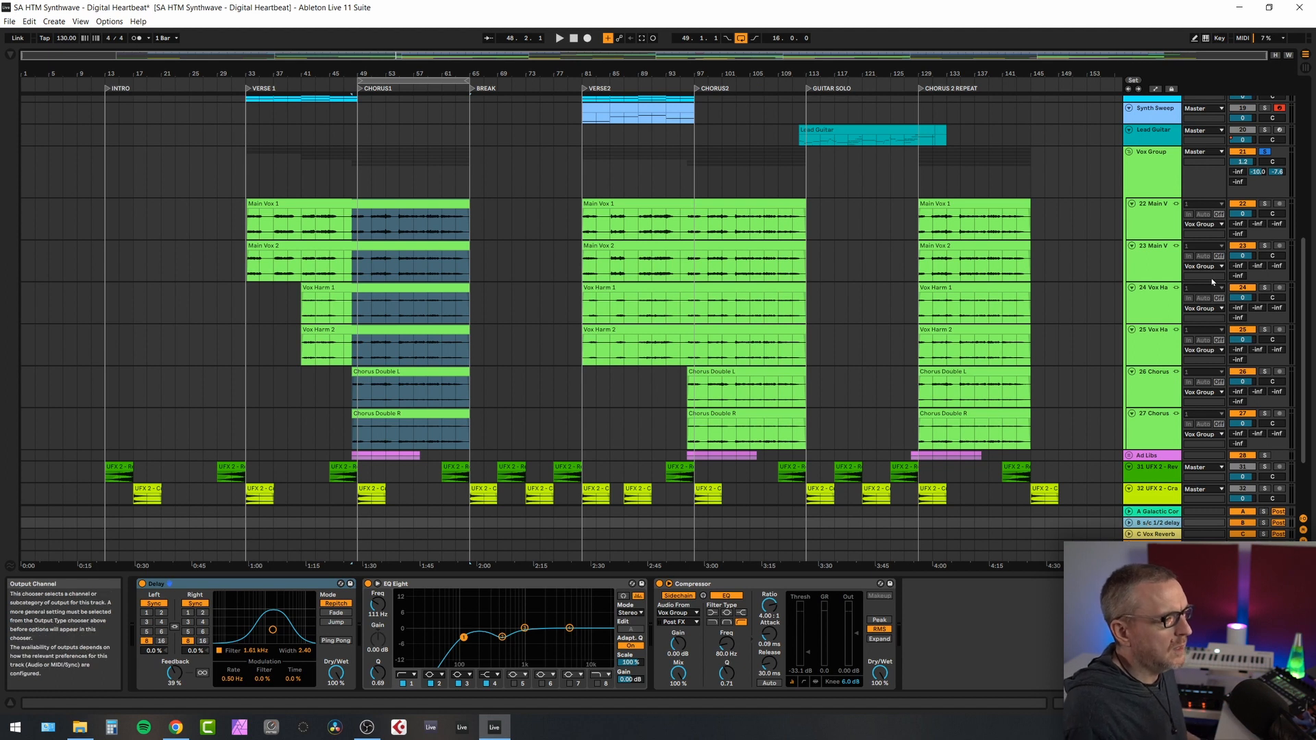
left_click(1169, 166)
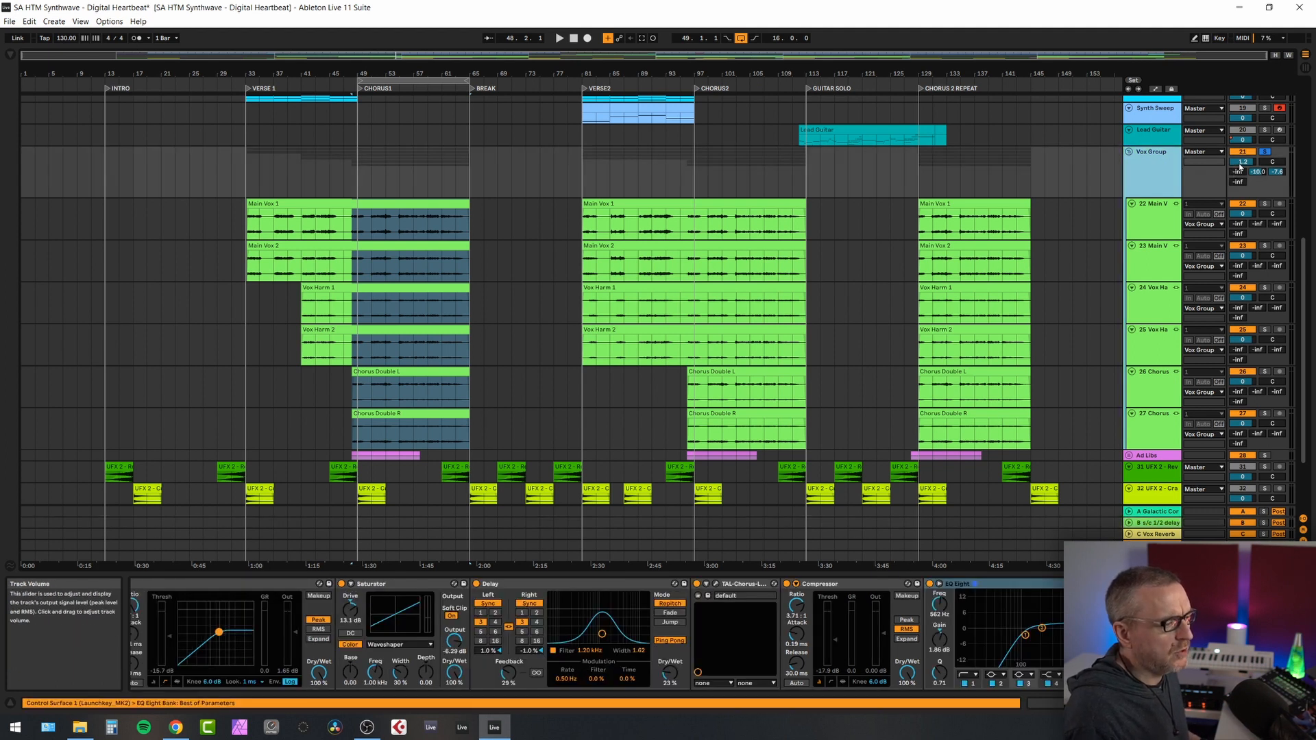
left_click(1259, 174)
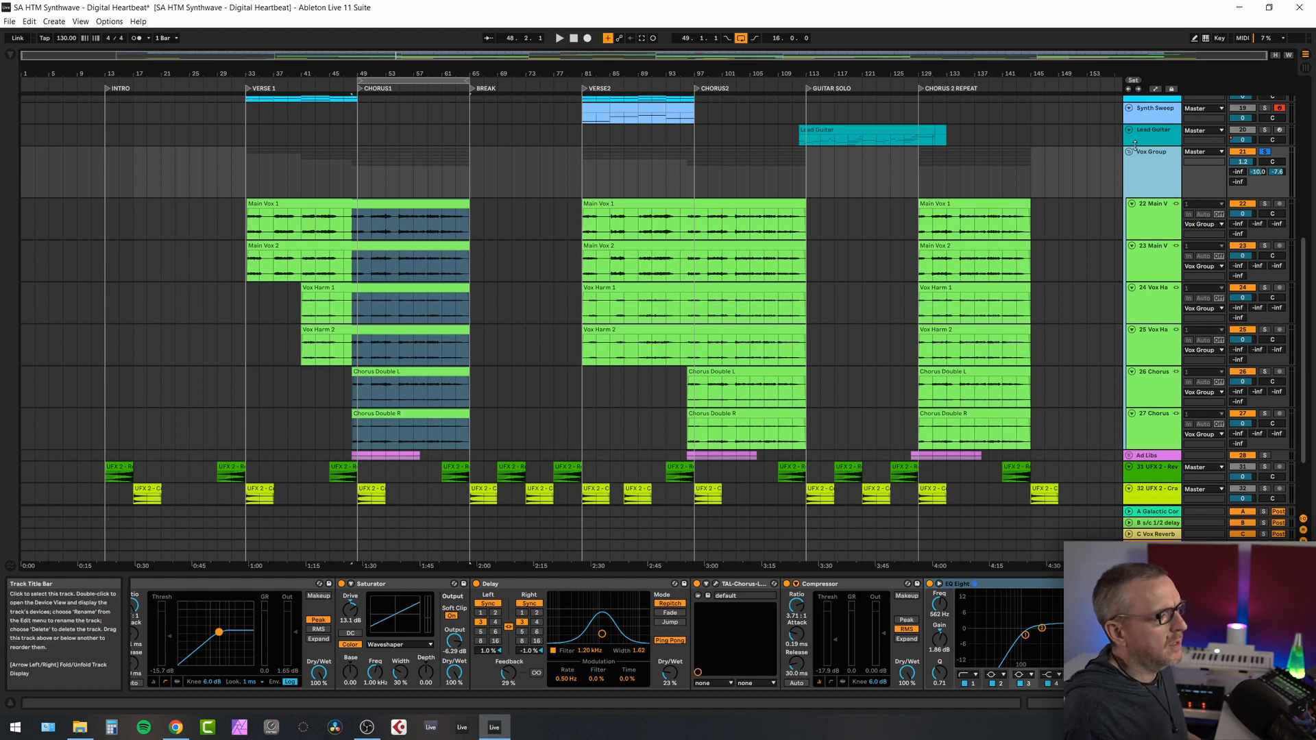
- Play the vocals from the start of Verse 2, and unsolo and fold the Vox Group during playback
left_click(622, 205)
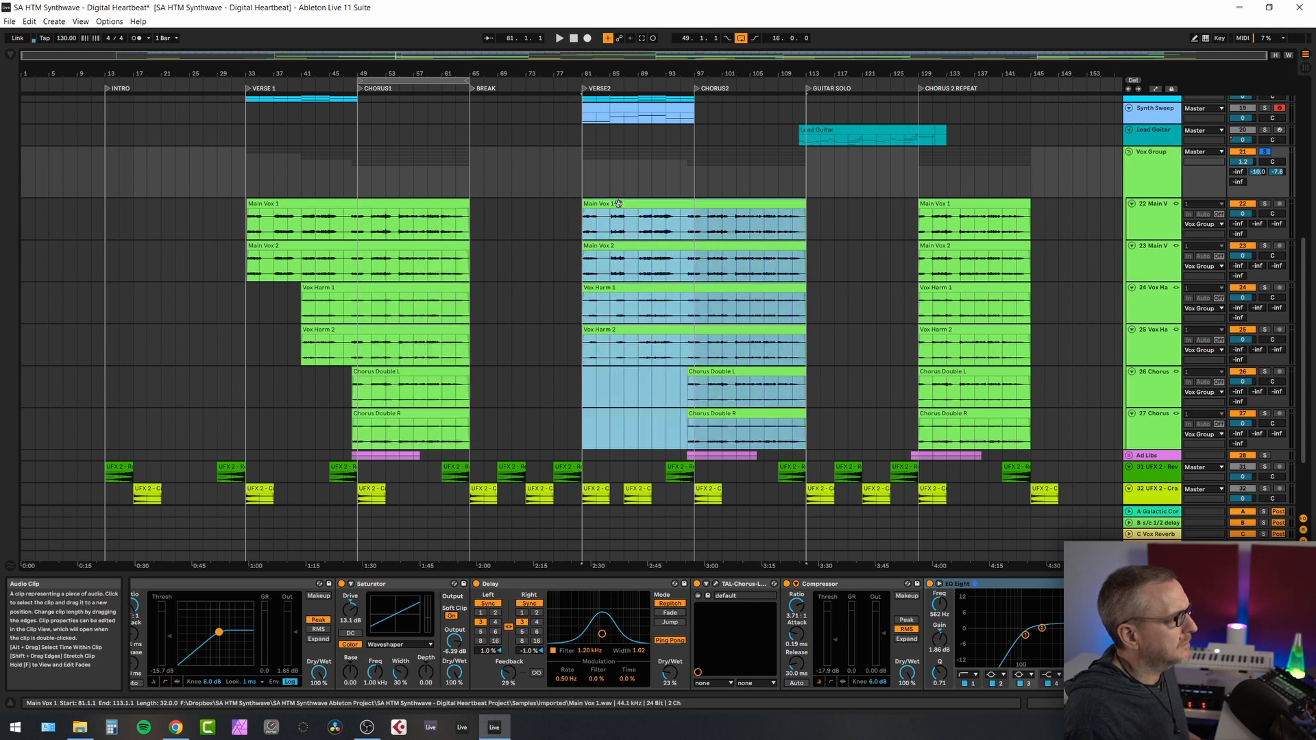
key("space")
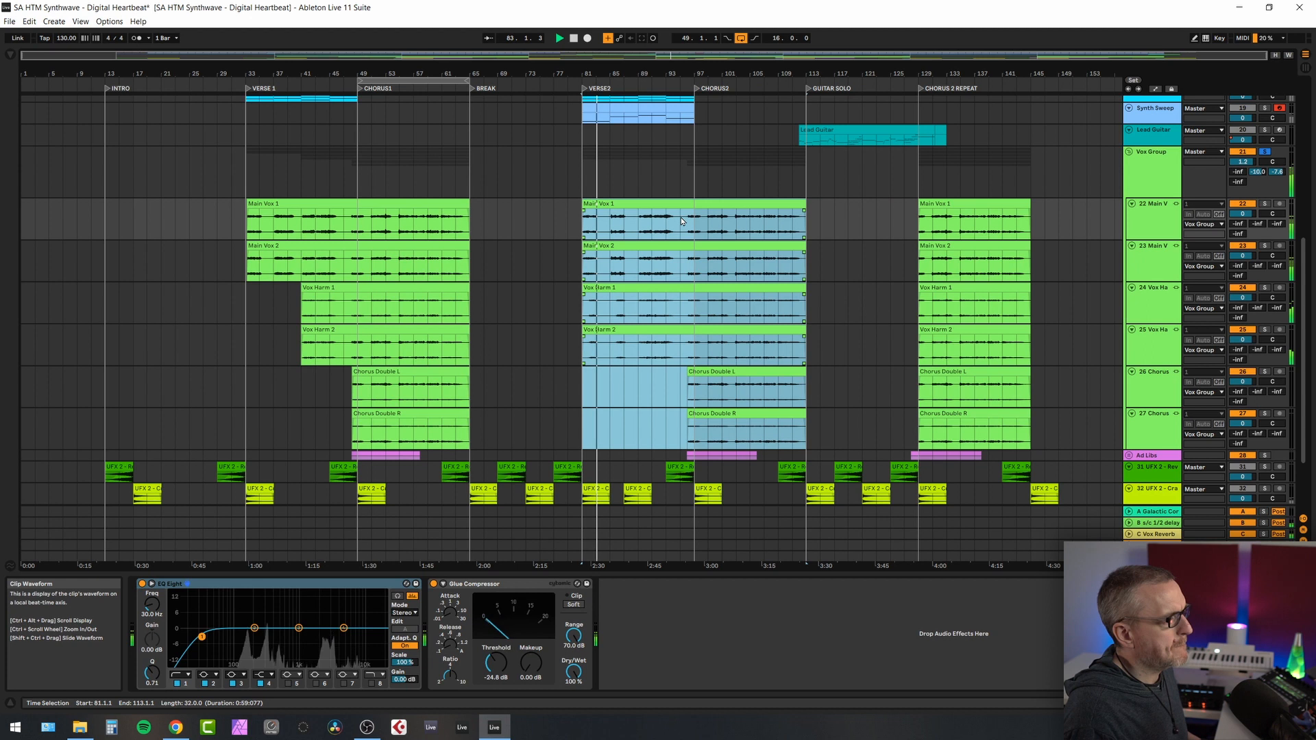
left_click(1264, 153)
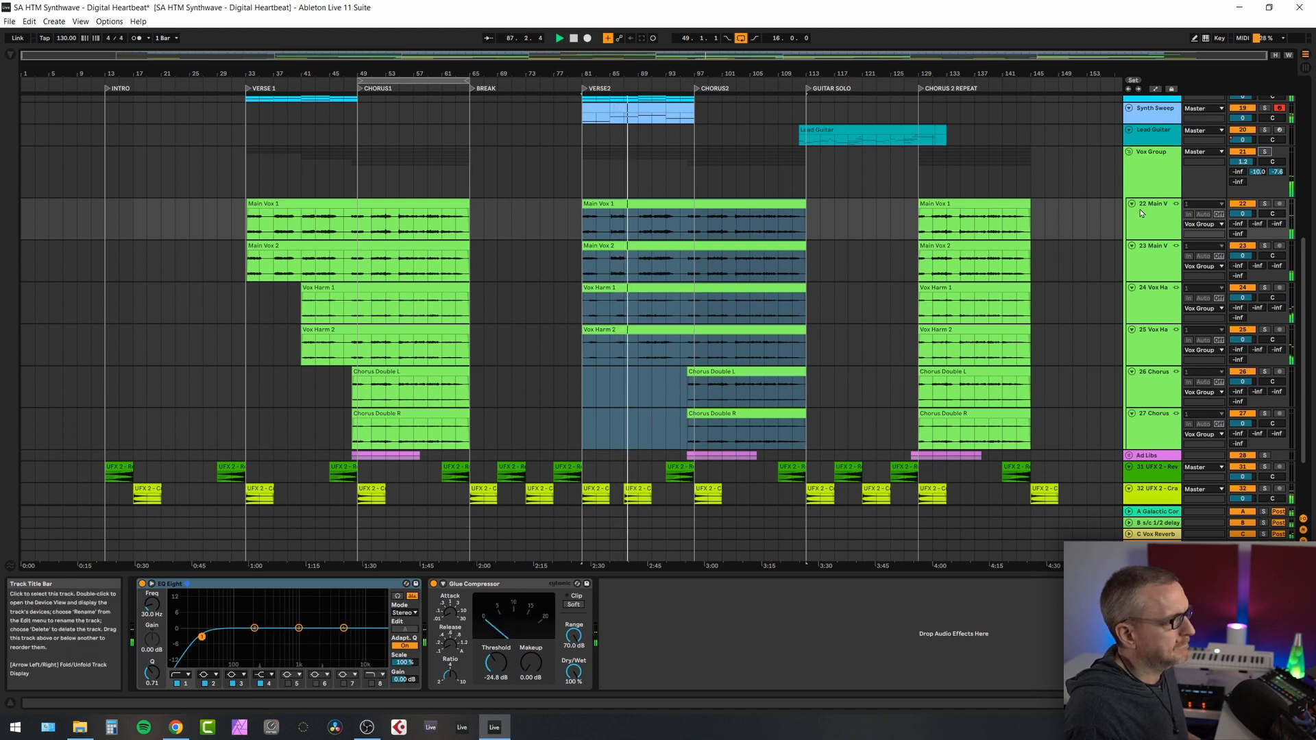
left_click(1129, 154)
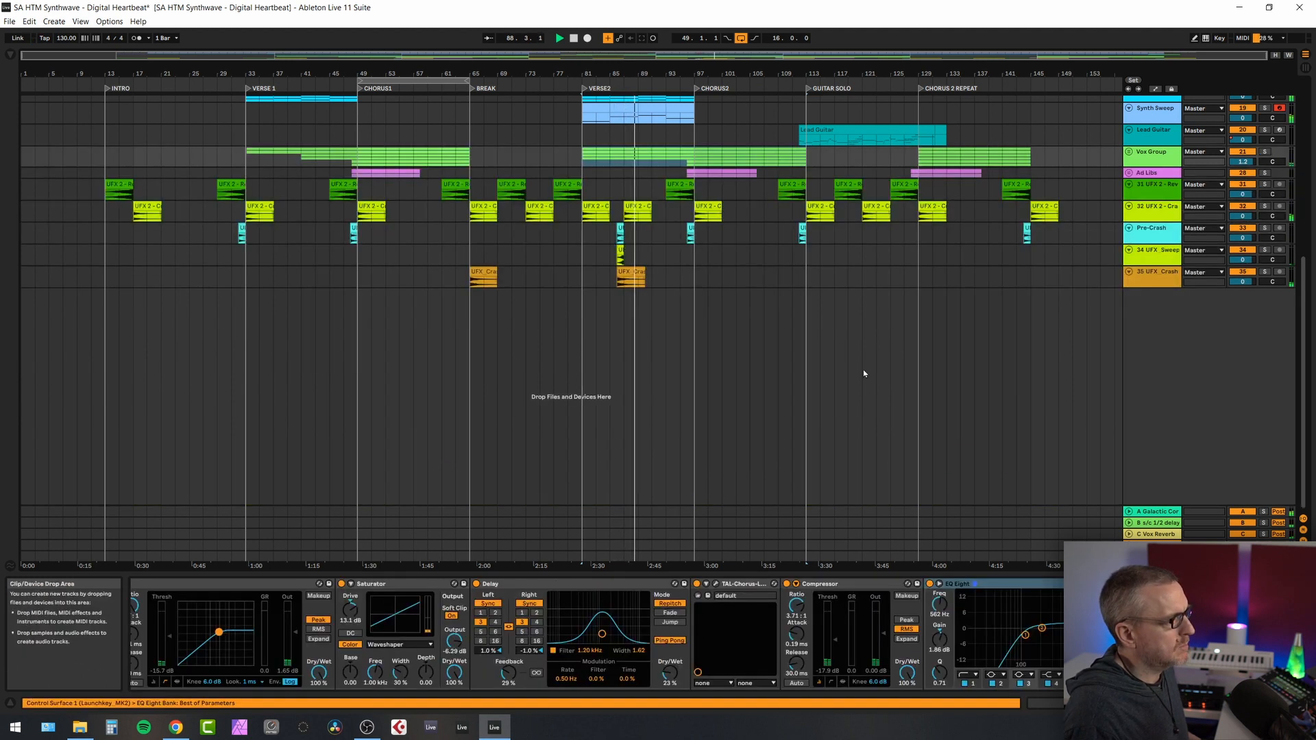
scroll(856, 367, "up", 10)
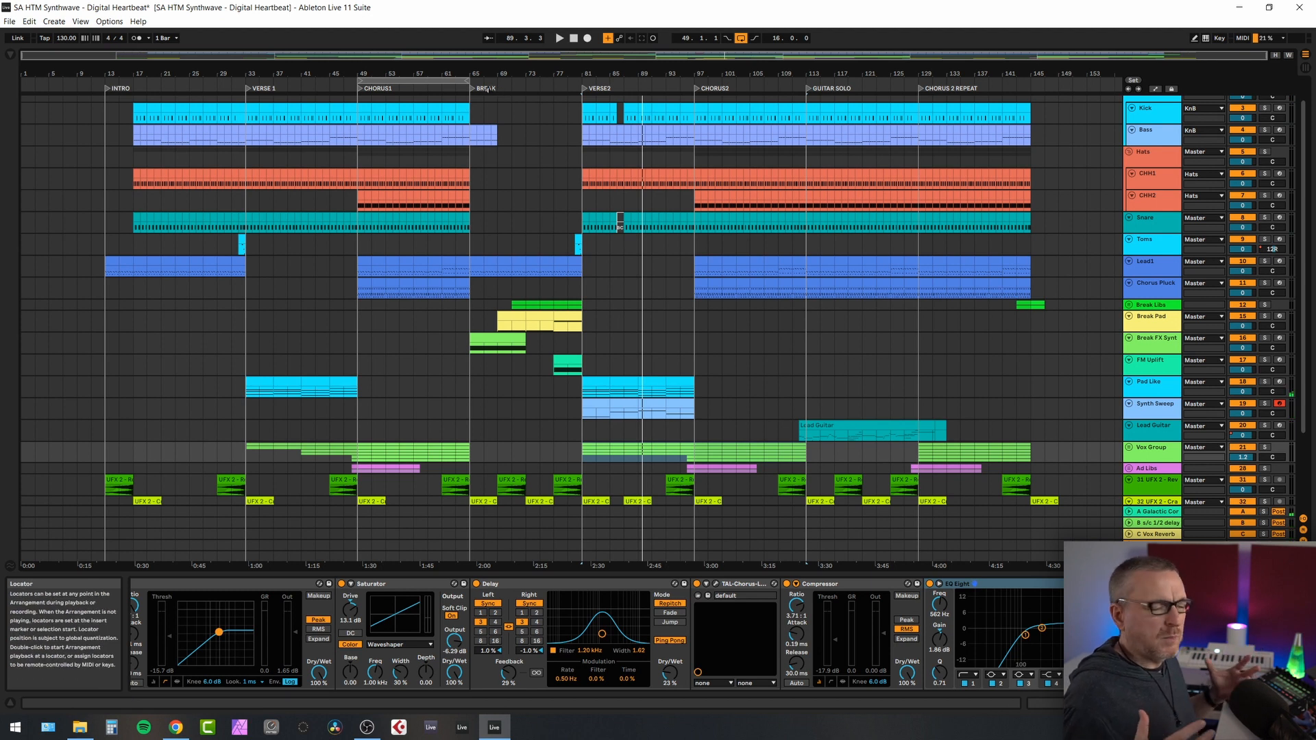
- Solo Lead1 and play it from the start of the Break while viewing its filter automation
left_click(480, 261)
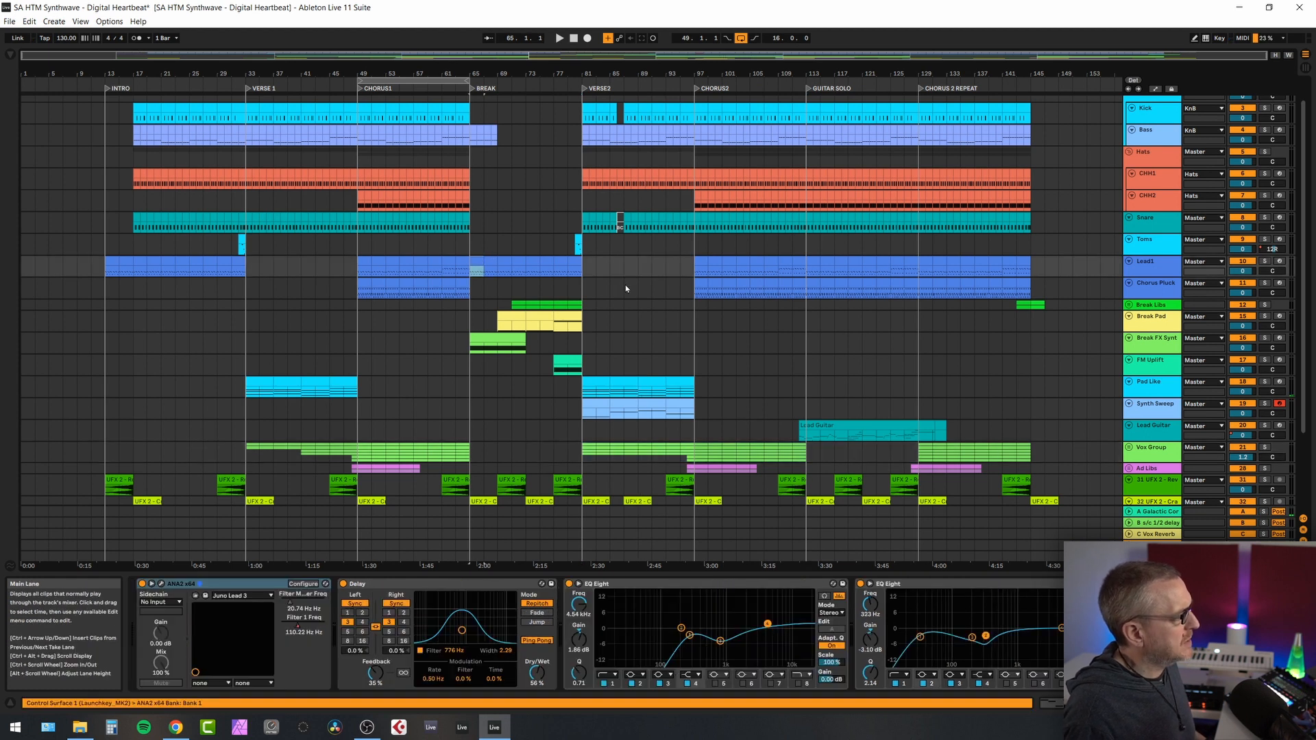
left_click(1265, 261)
key("space")
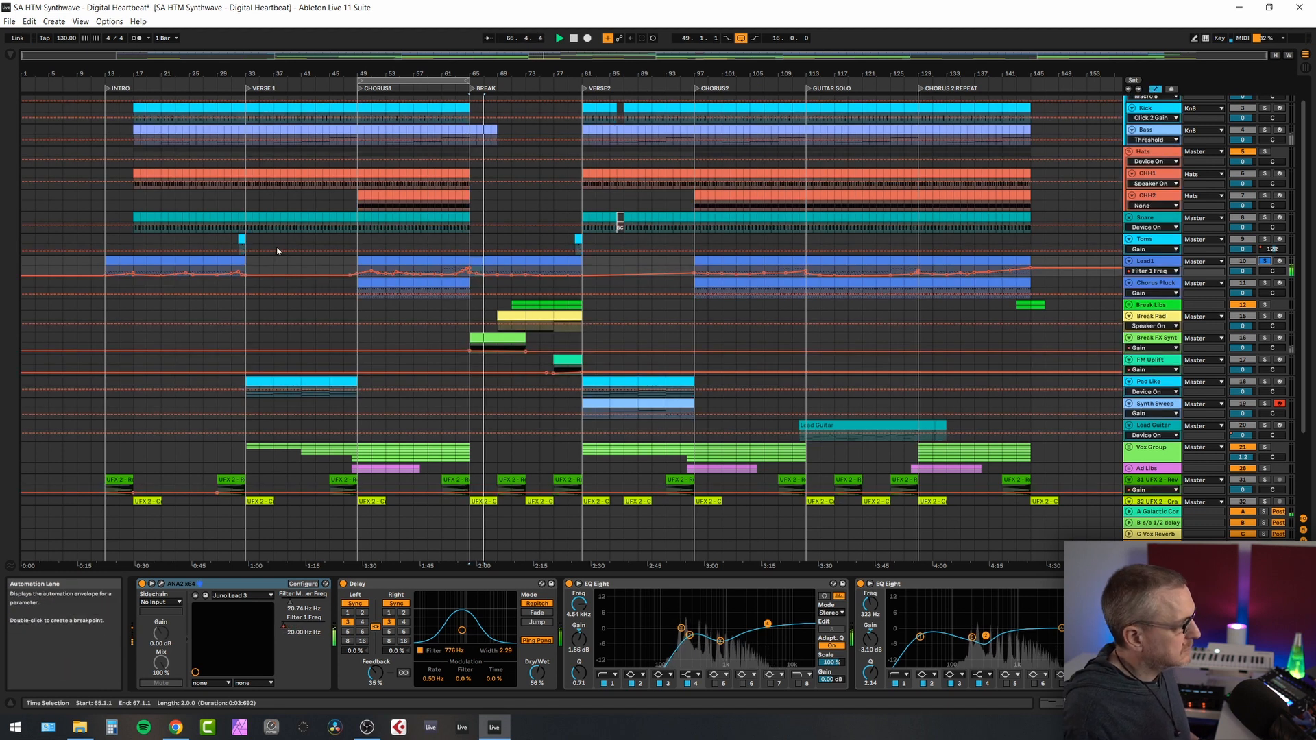
key("space")
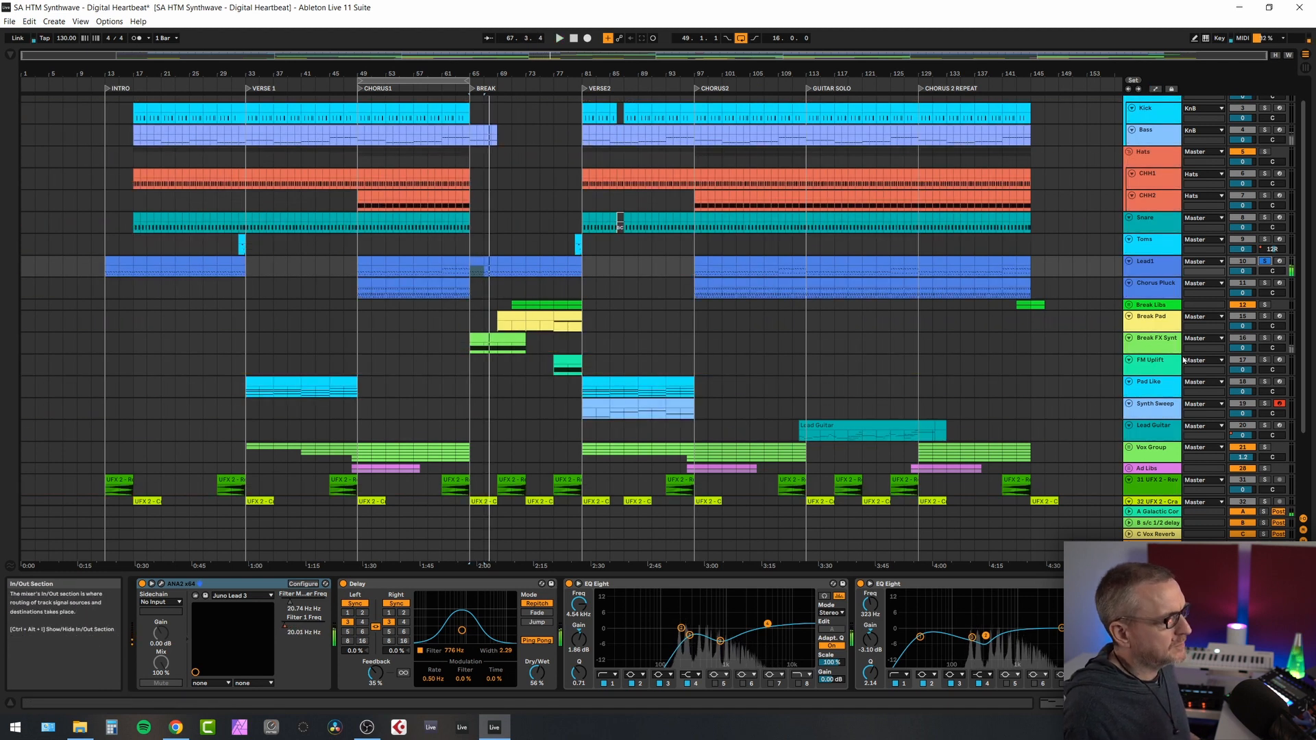
- Solo the Break FX Synth and play it from the start of the Break, layering in Break Libs and Break Pad before clearing the solos
left_click(1159, 362)
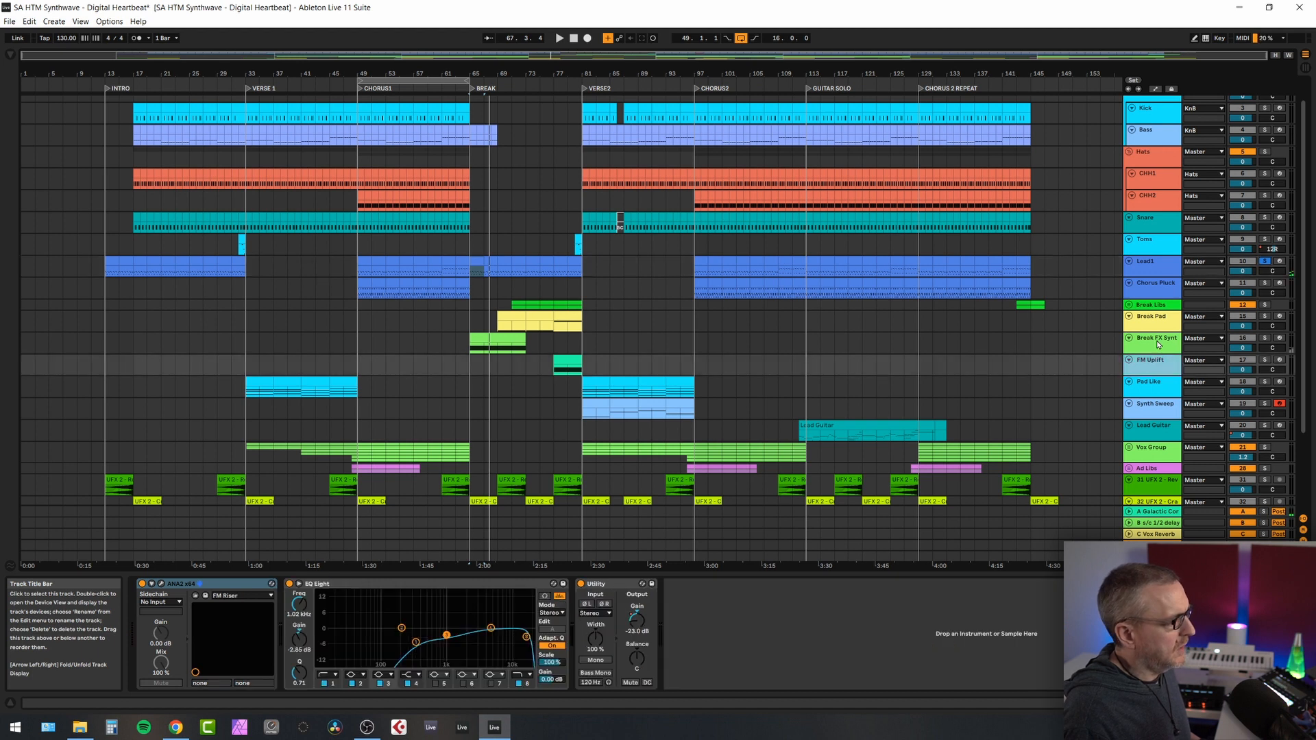
left_click(1158, 344)
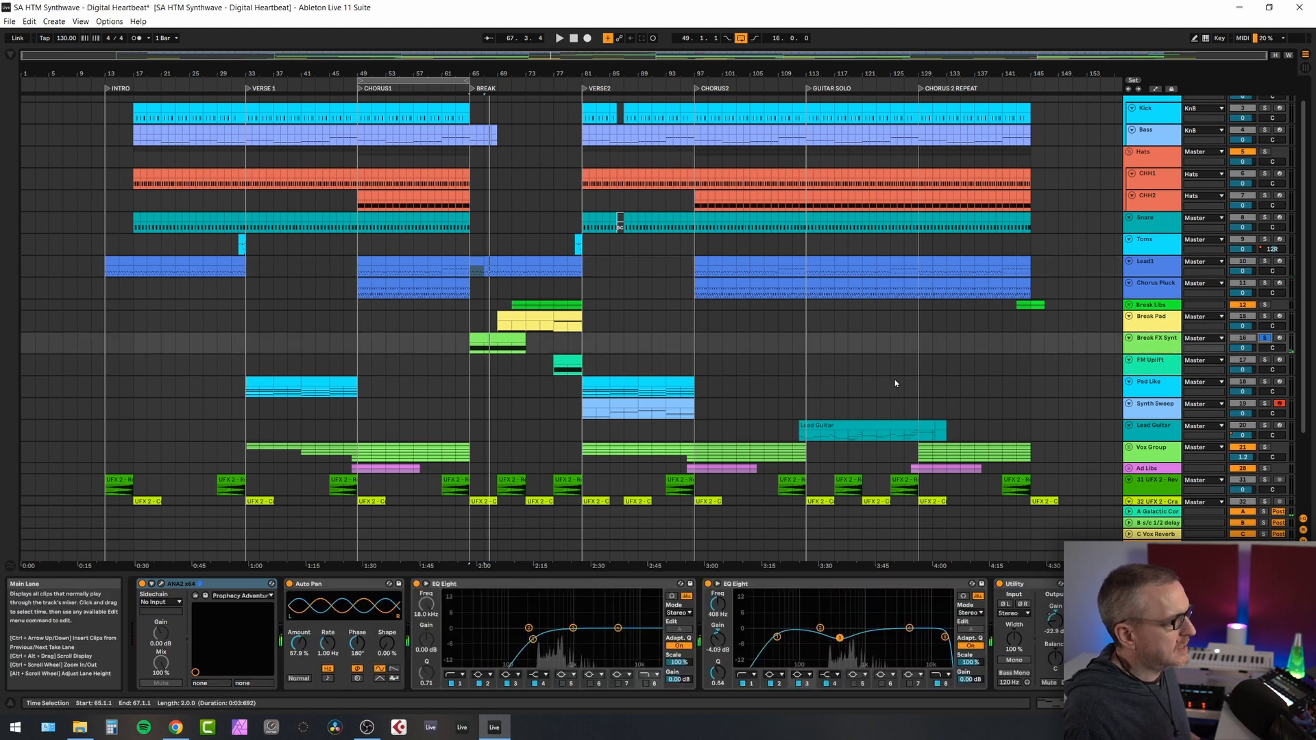
left_click(489, 340)
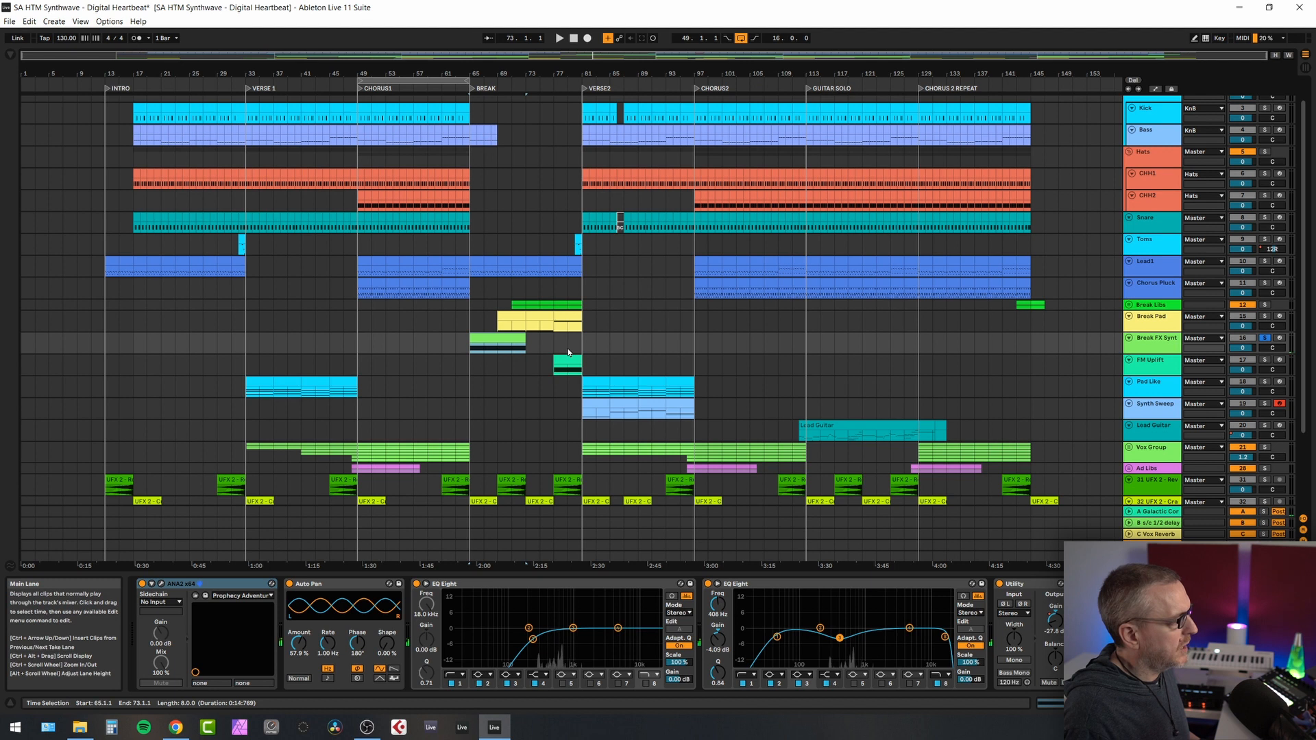
key("space")
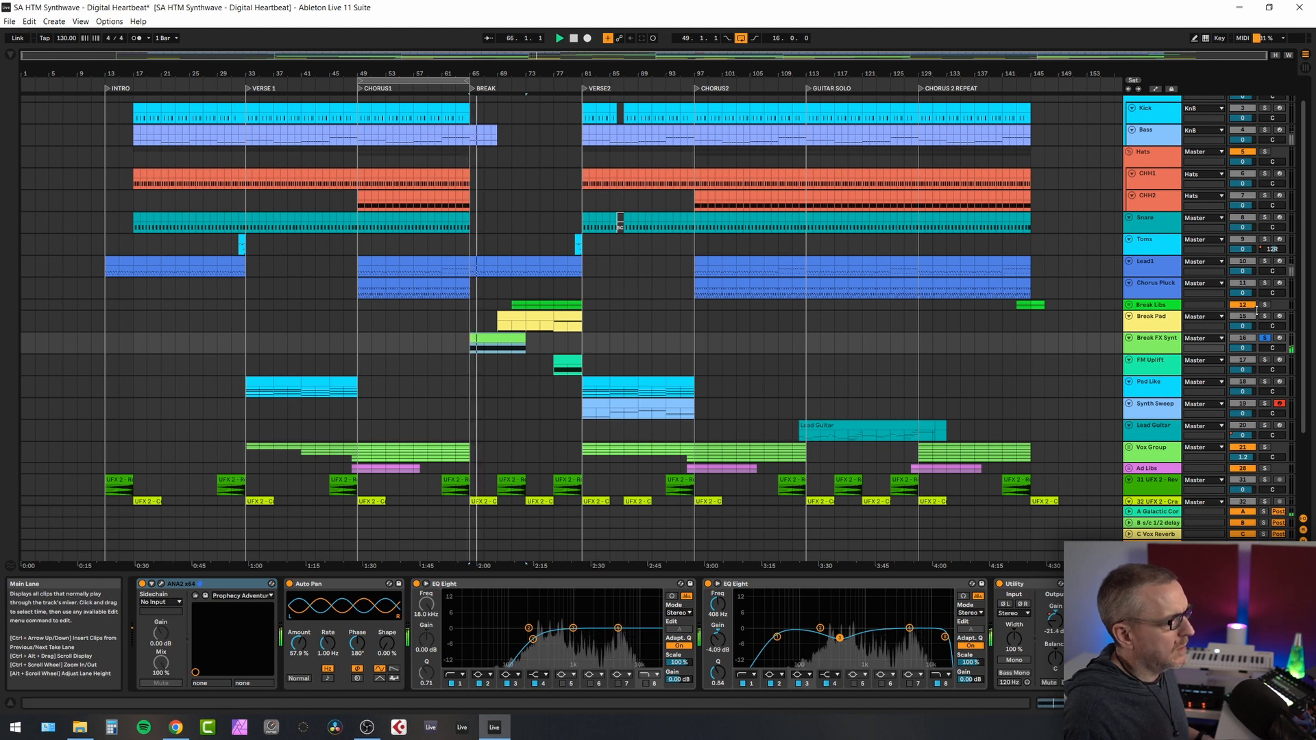
left_click(1145, 317)
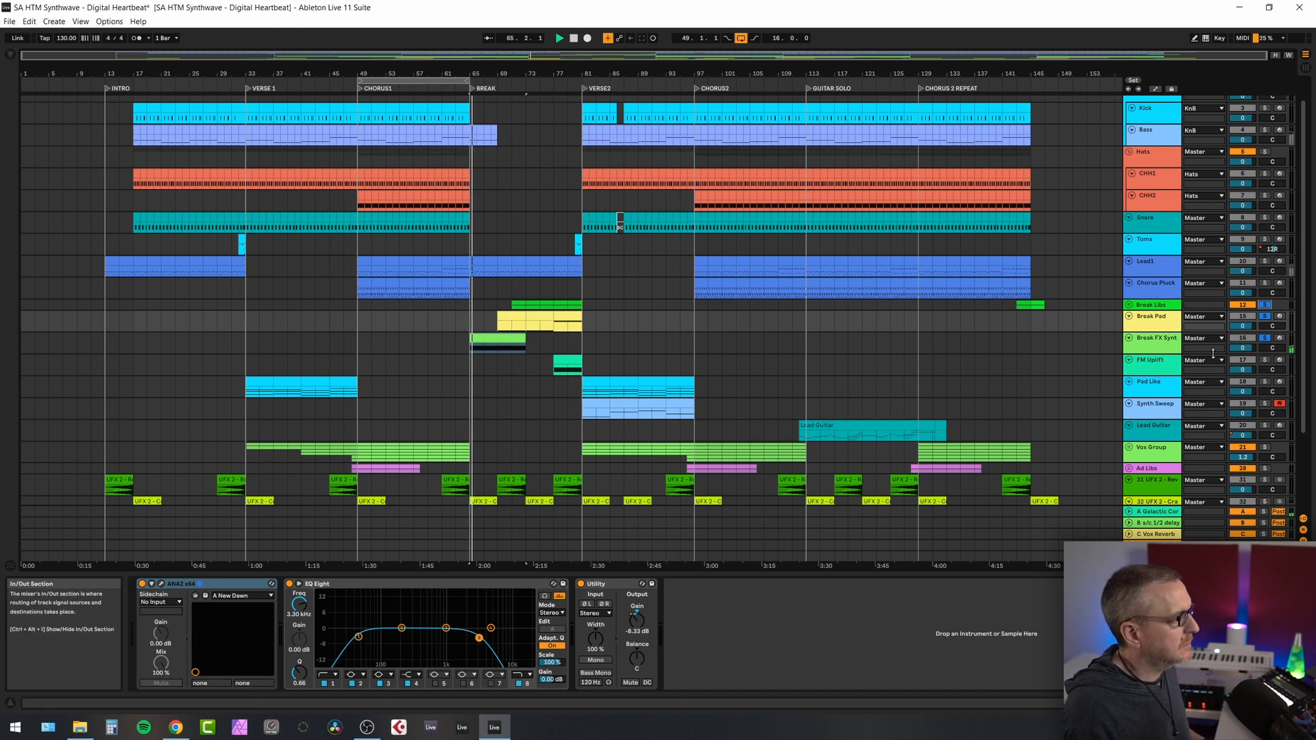
left_click(1267, 305)
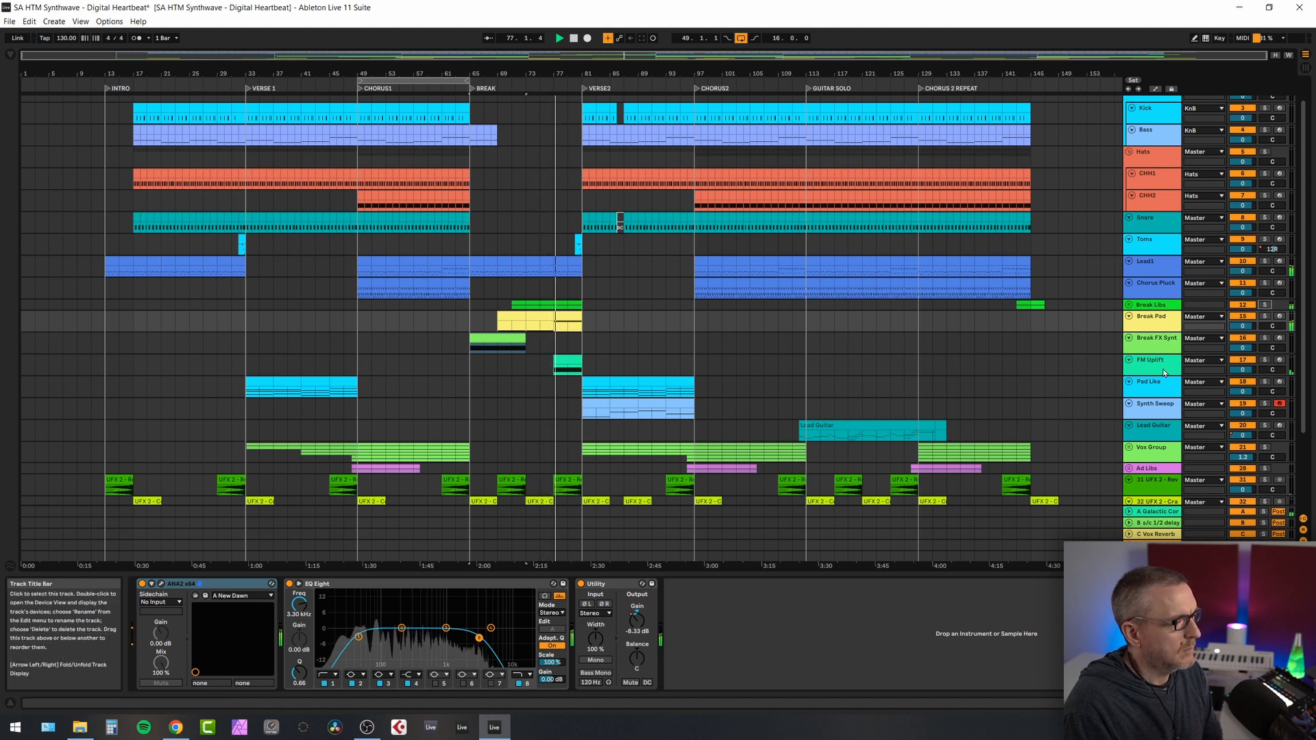
- Solo FM Uplift at the end of the Break, look at its ANA2 instrument, and unsolo the track
left_click(1265, 360)
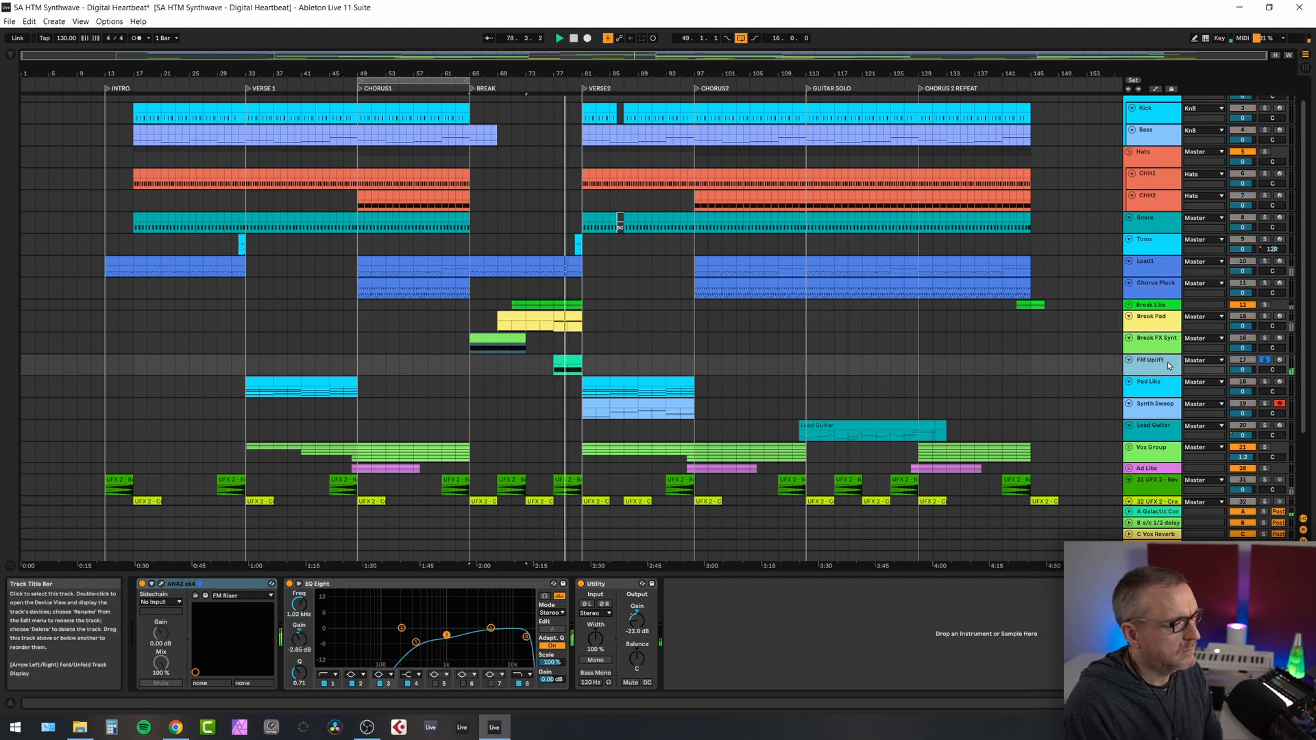
left_click(161, 583)
left_click(898, 191)
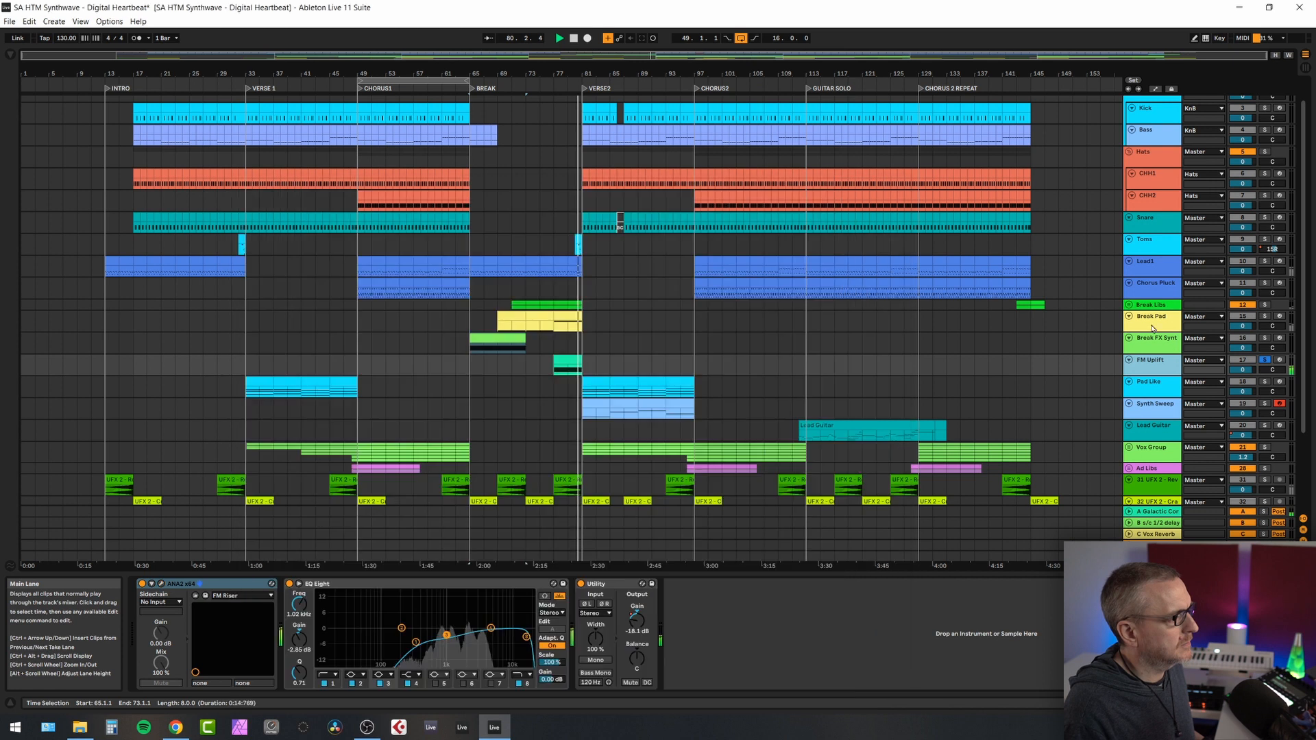
left_click(1265, 360)
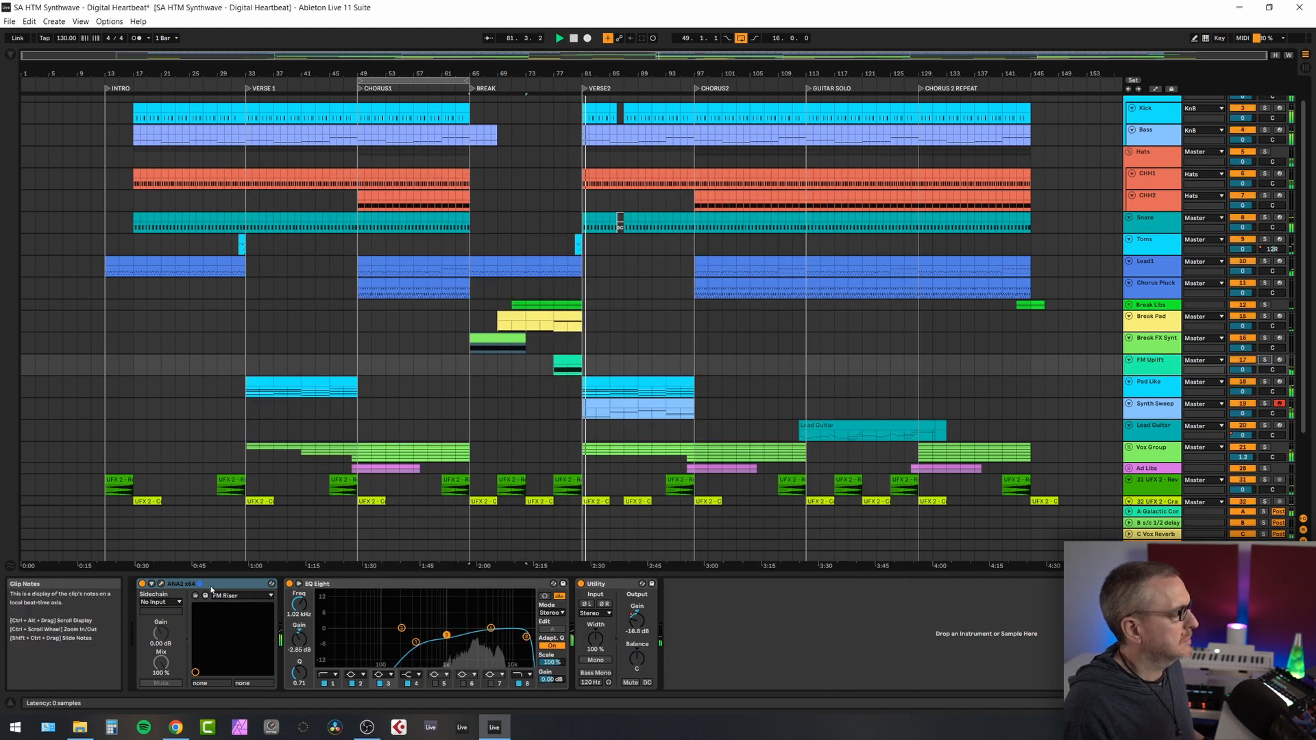
- Go through the first reverse sweep, crash and Pre-Crash clips to review the transition effects and their processing
scroll(580, 418, "down", 3)
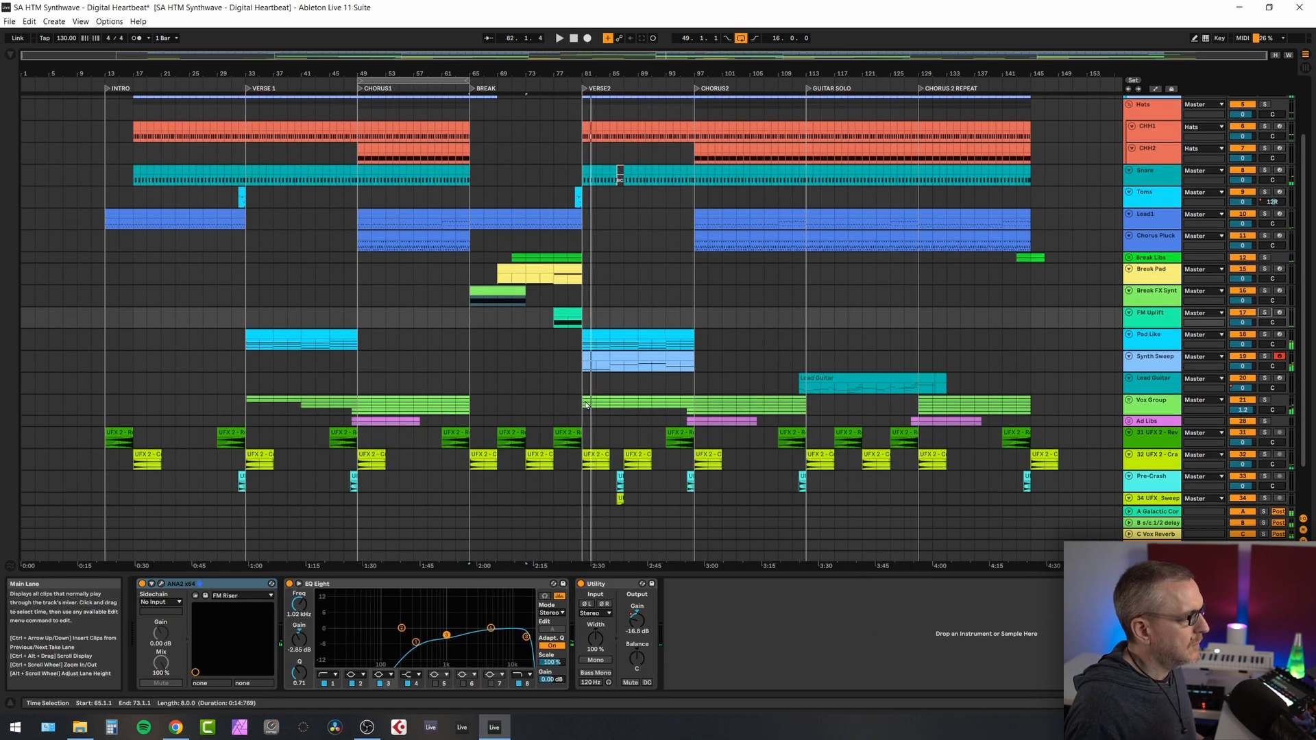
left_click(119, 388)
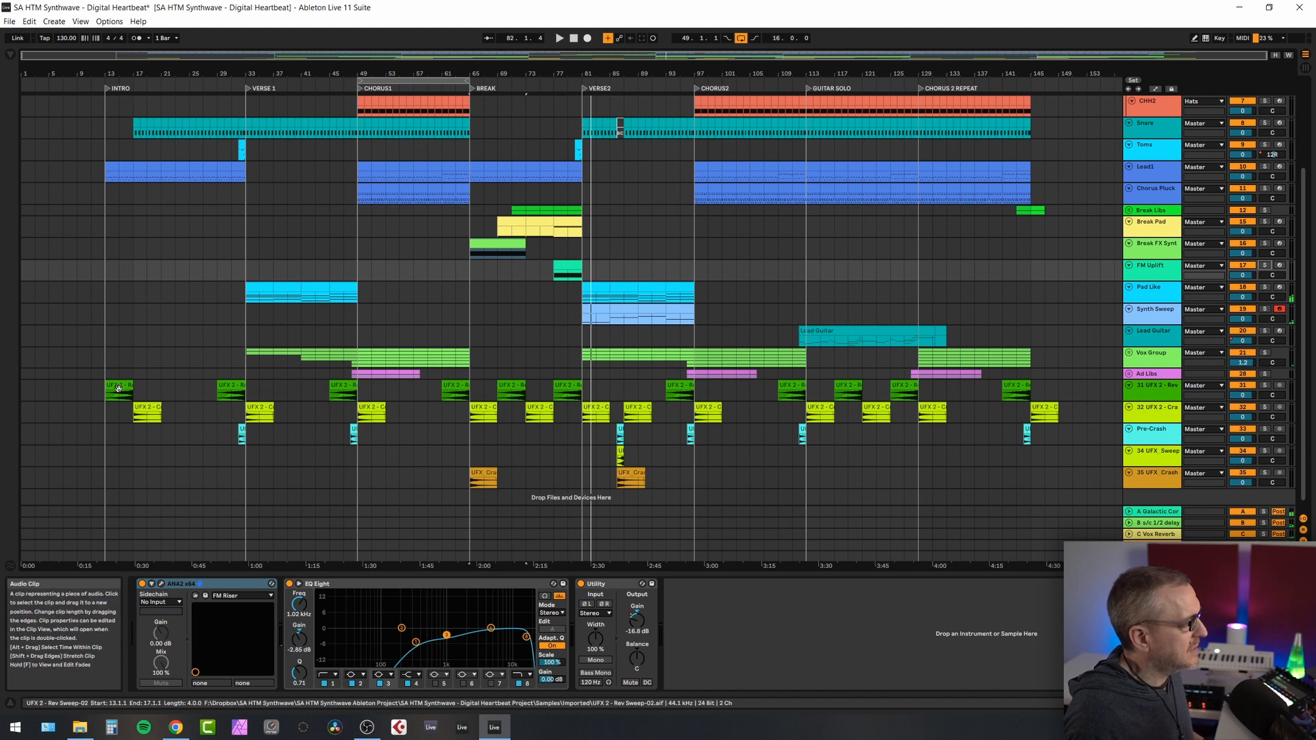
left_click(119, 389)
left_click(146, 407)
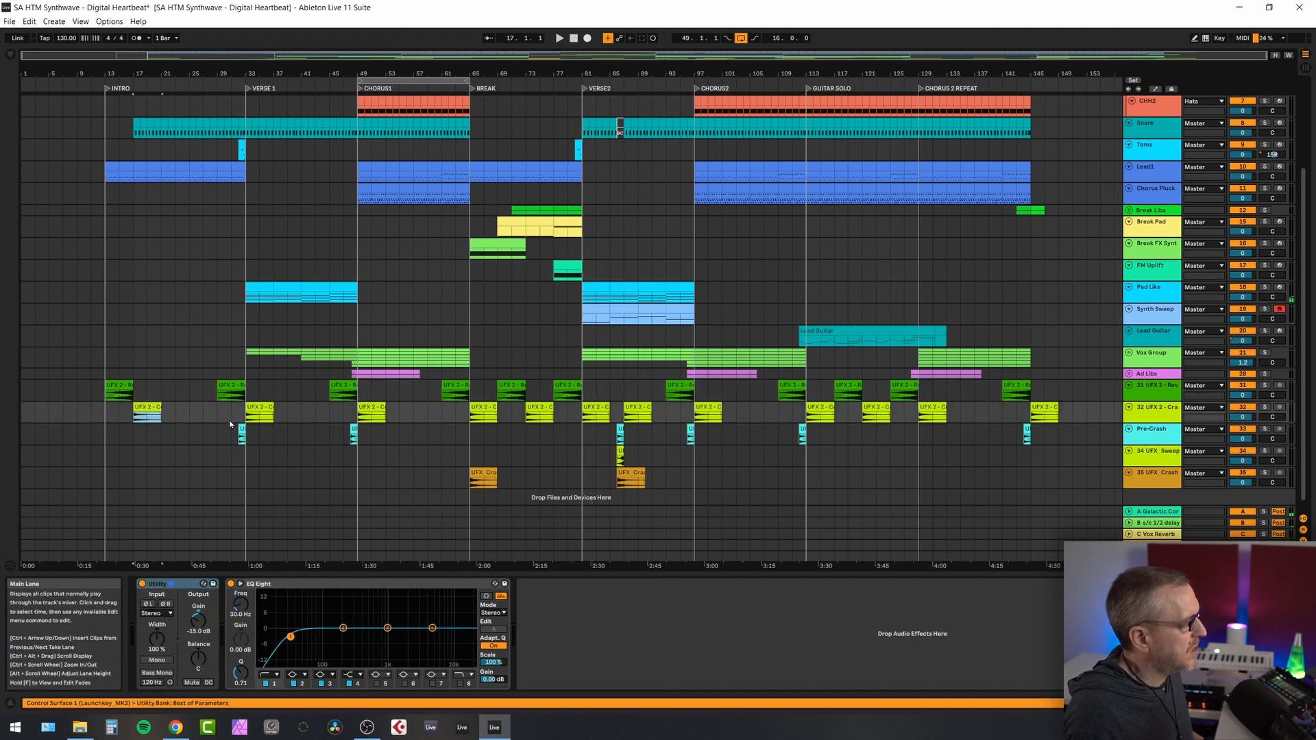
left_click(241, 429)
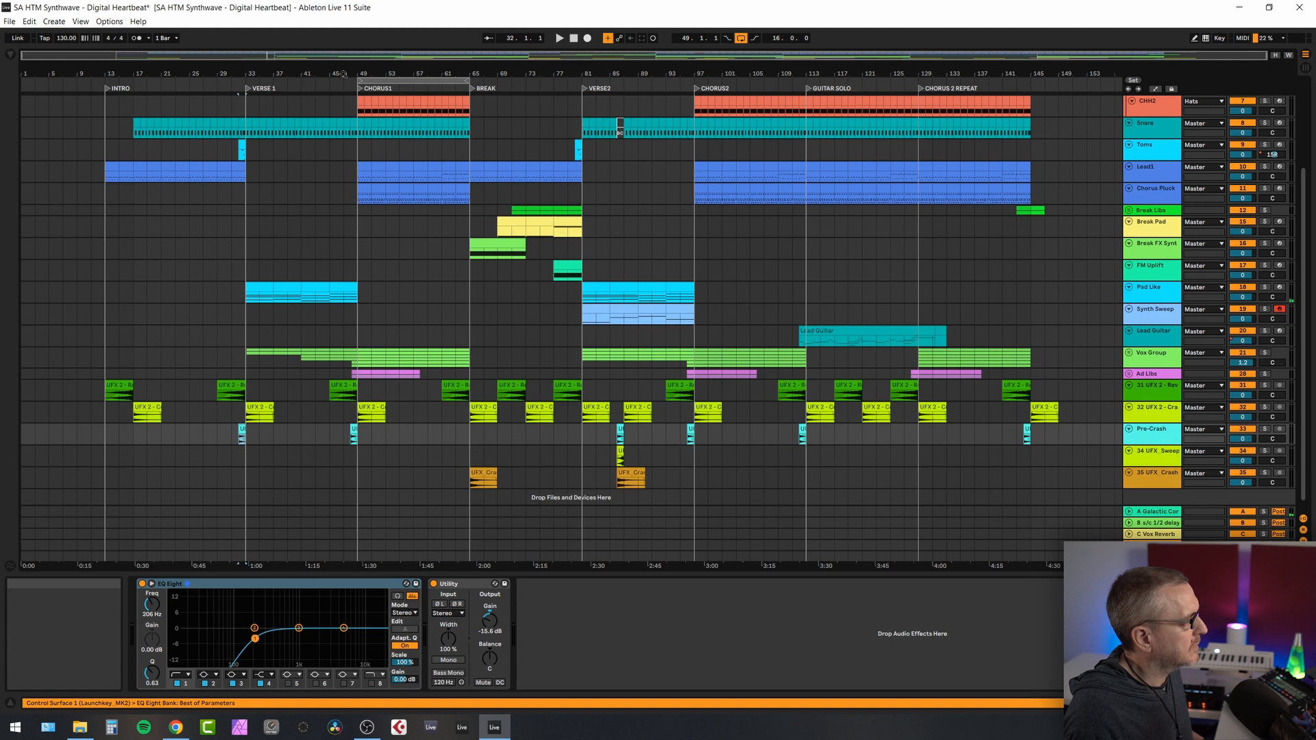
- Play the Pre-Crash clip just before Chorus 1, both in the full mix and with its track soloed
left_click(353, 431)
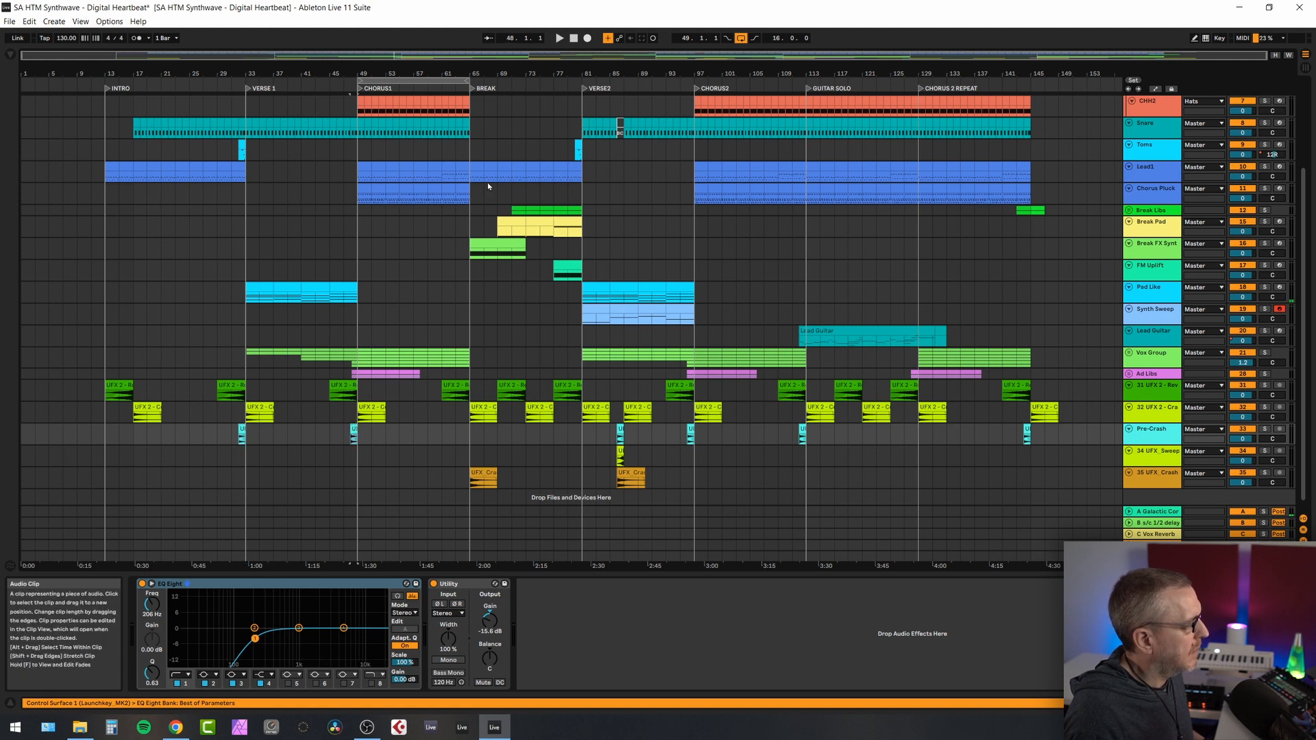
key("space")
key("space")
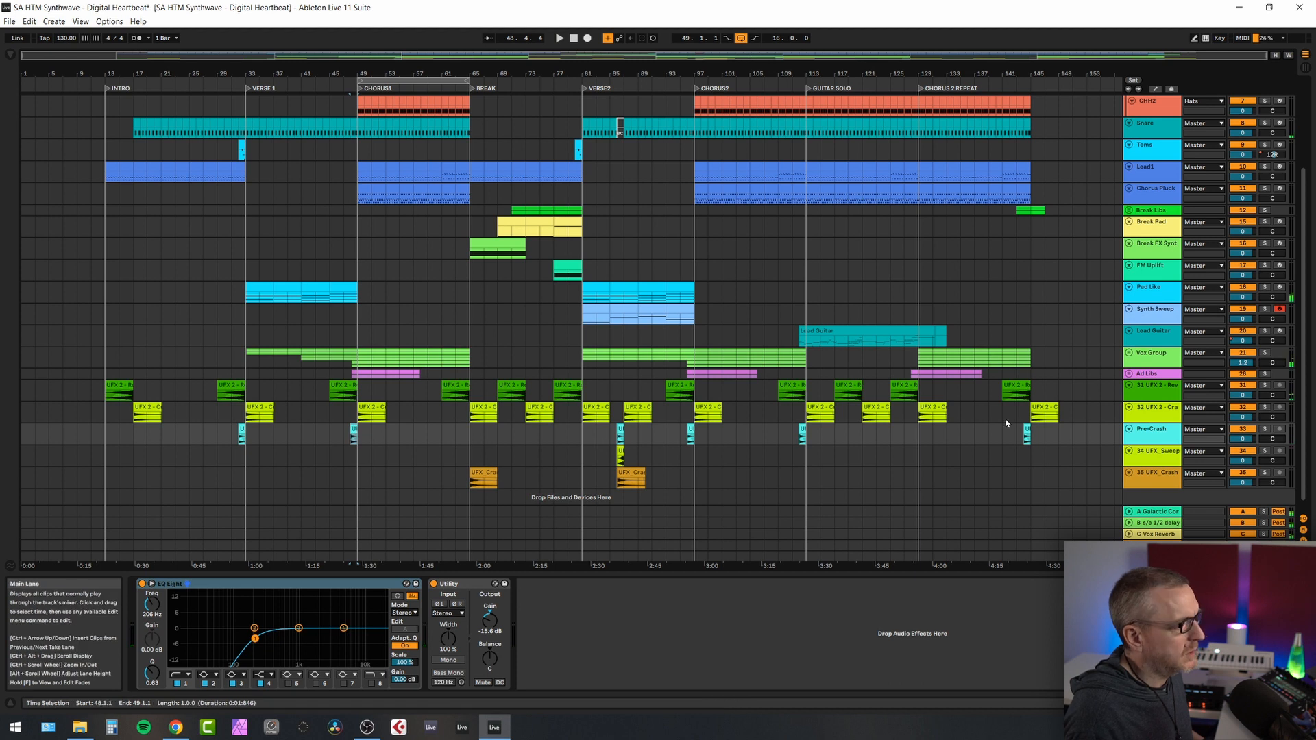
key("space")
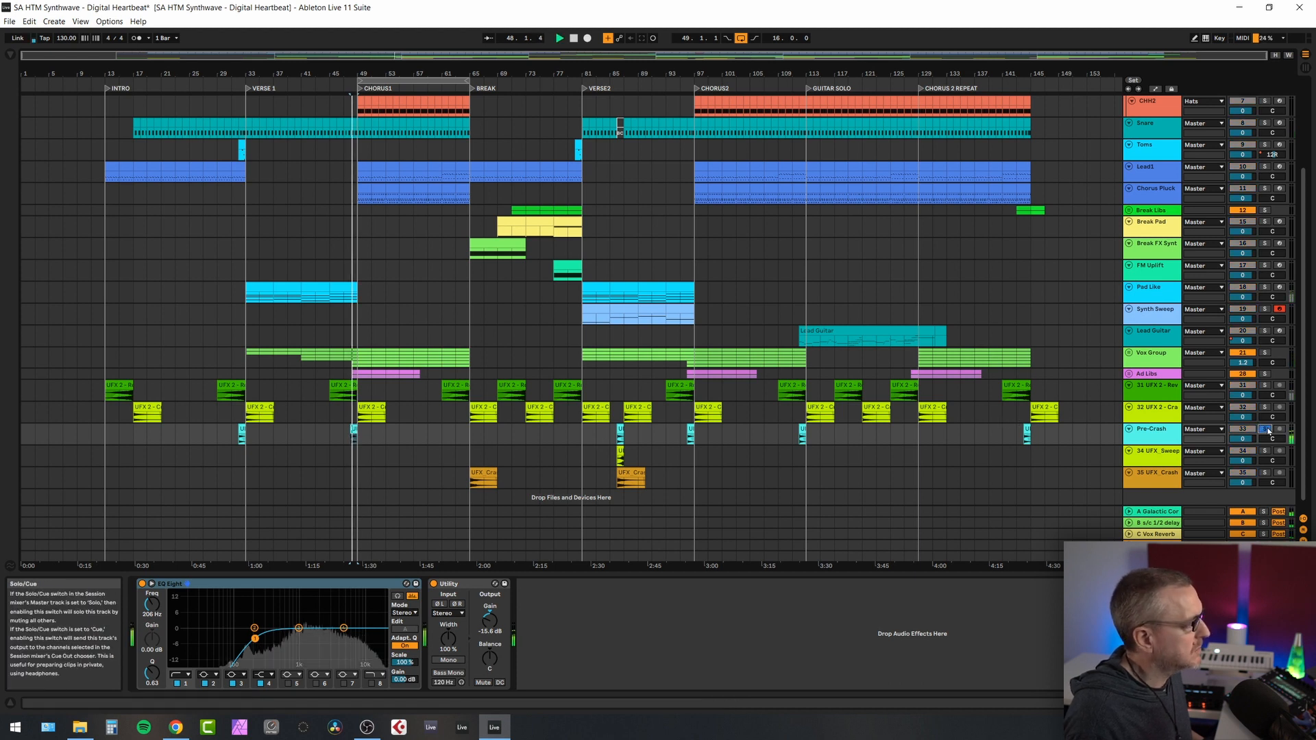
key("space")
- Solo the UFX Crash track, play its clip at the start of the Break, and clear the solo
left_click(479, 473)
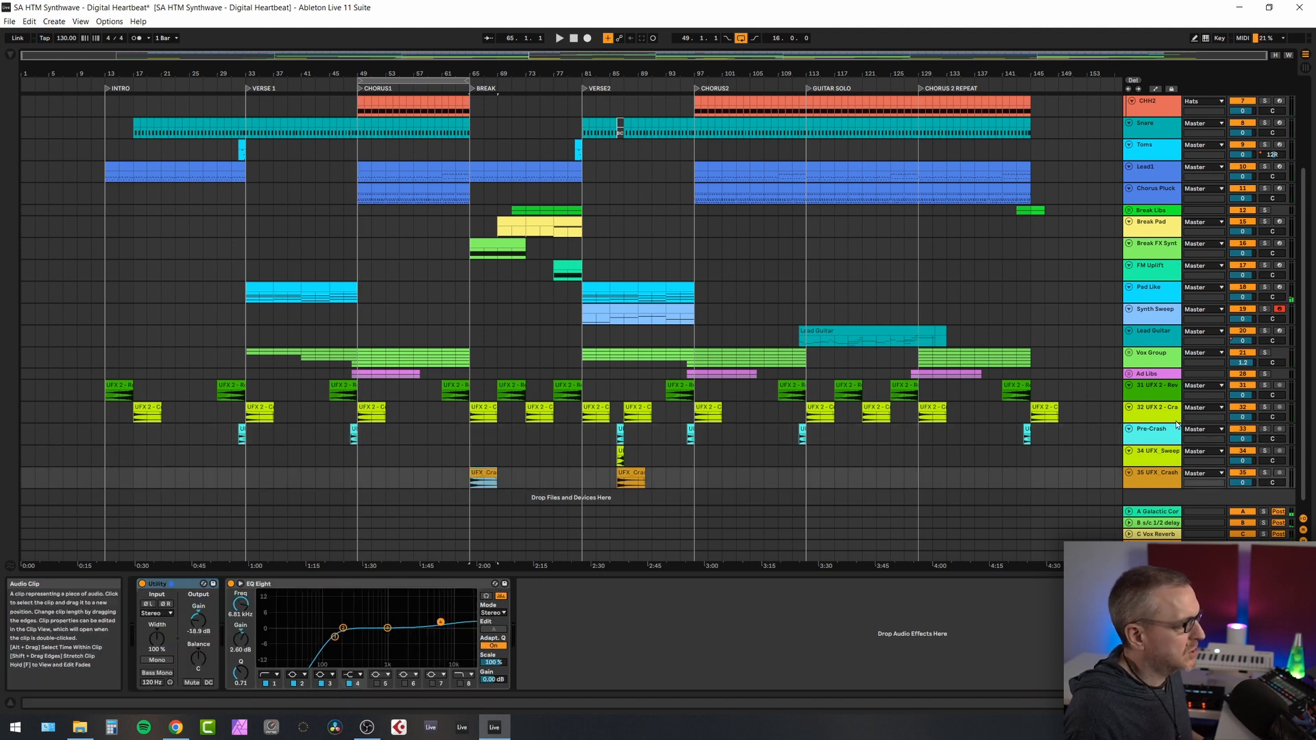
left_click(1264, 473)
key("space")
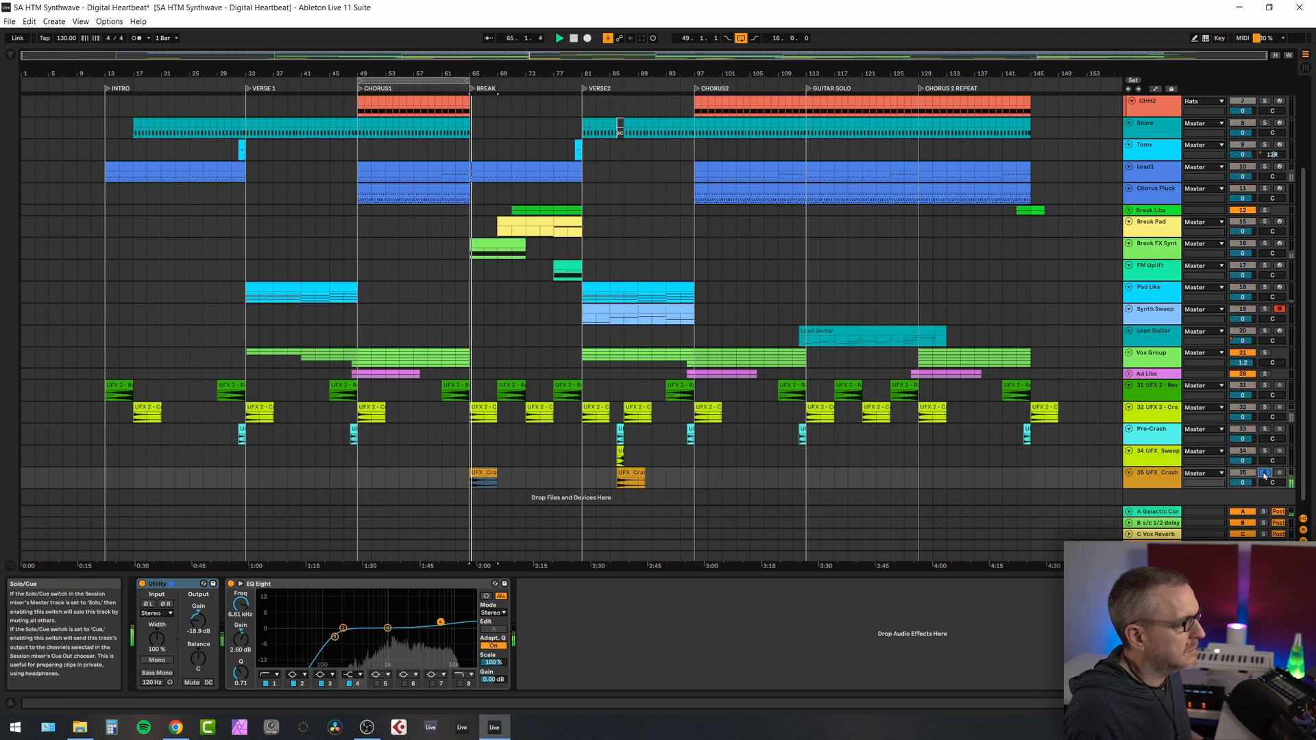
left_click(1264, 473)
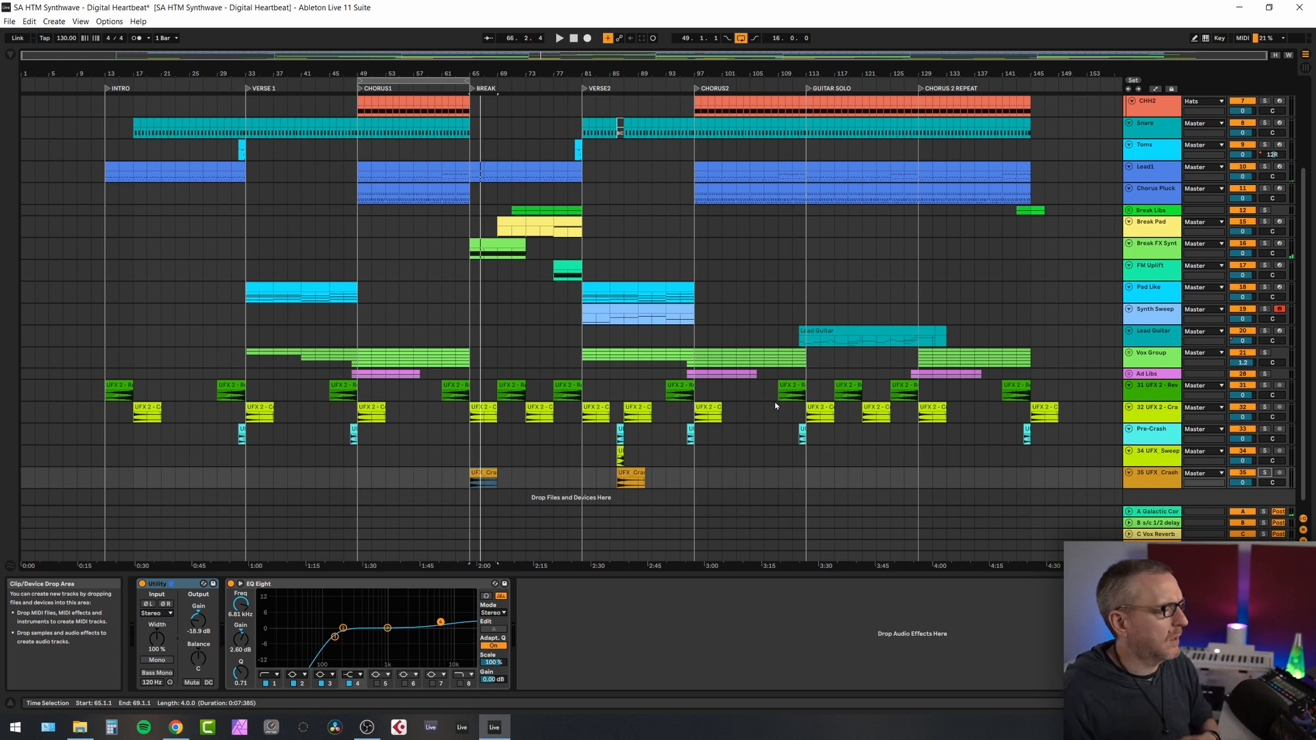
- Play the full mix from the Verse 2 locator through the short drum dropout and stop playback
scroll(603, 247, "up", 3)
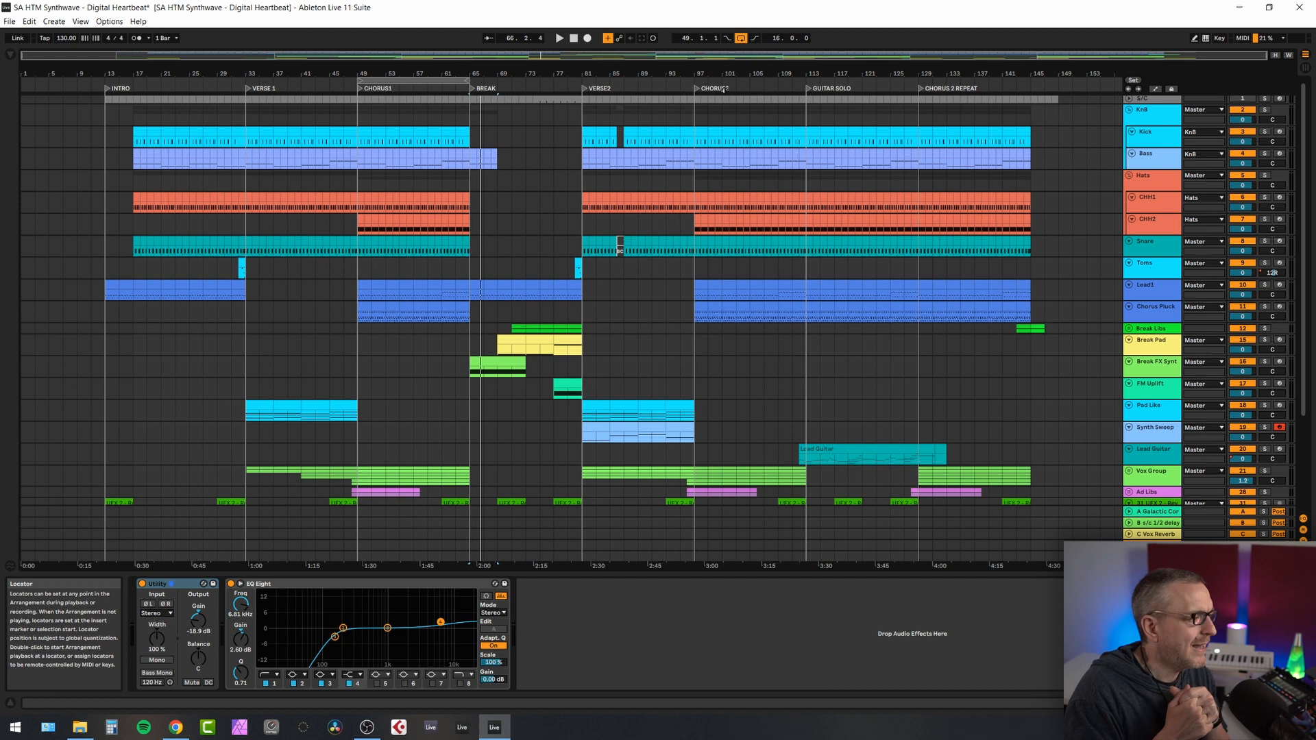
left_click(608, 88)
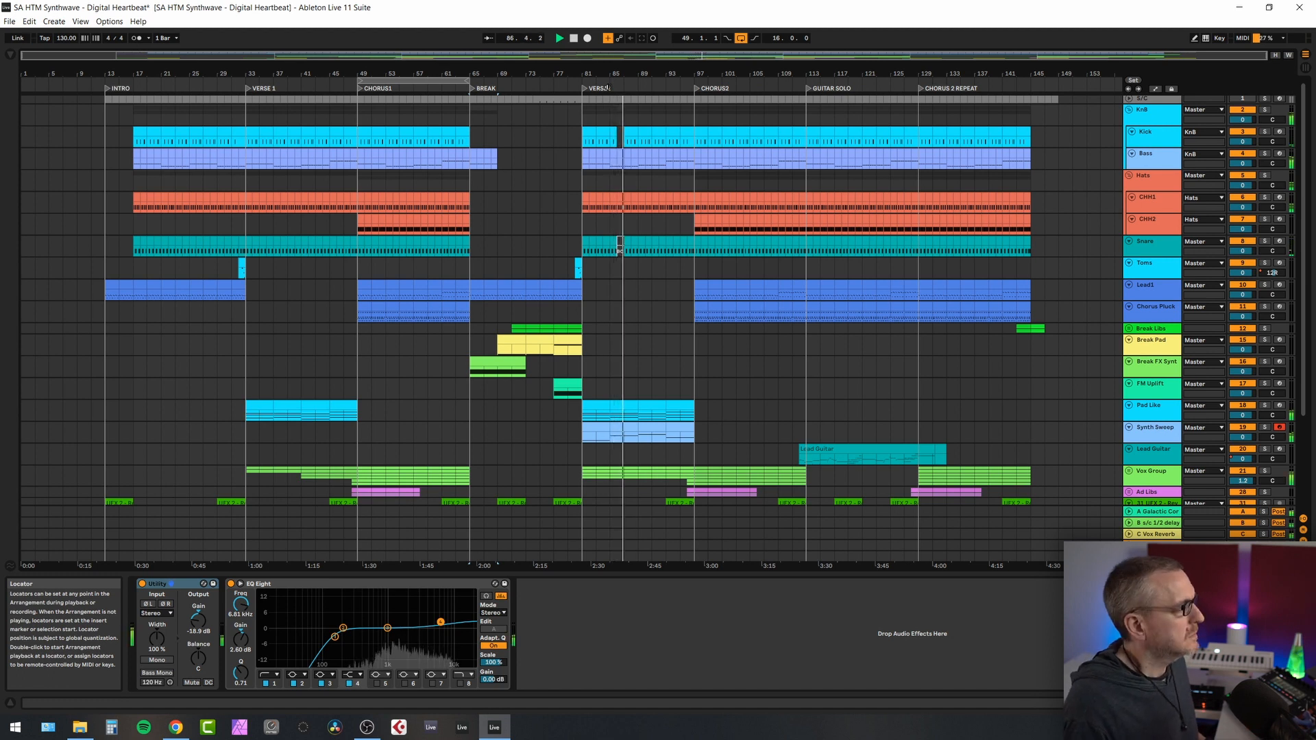
key("space")
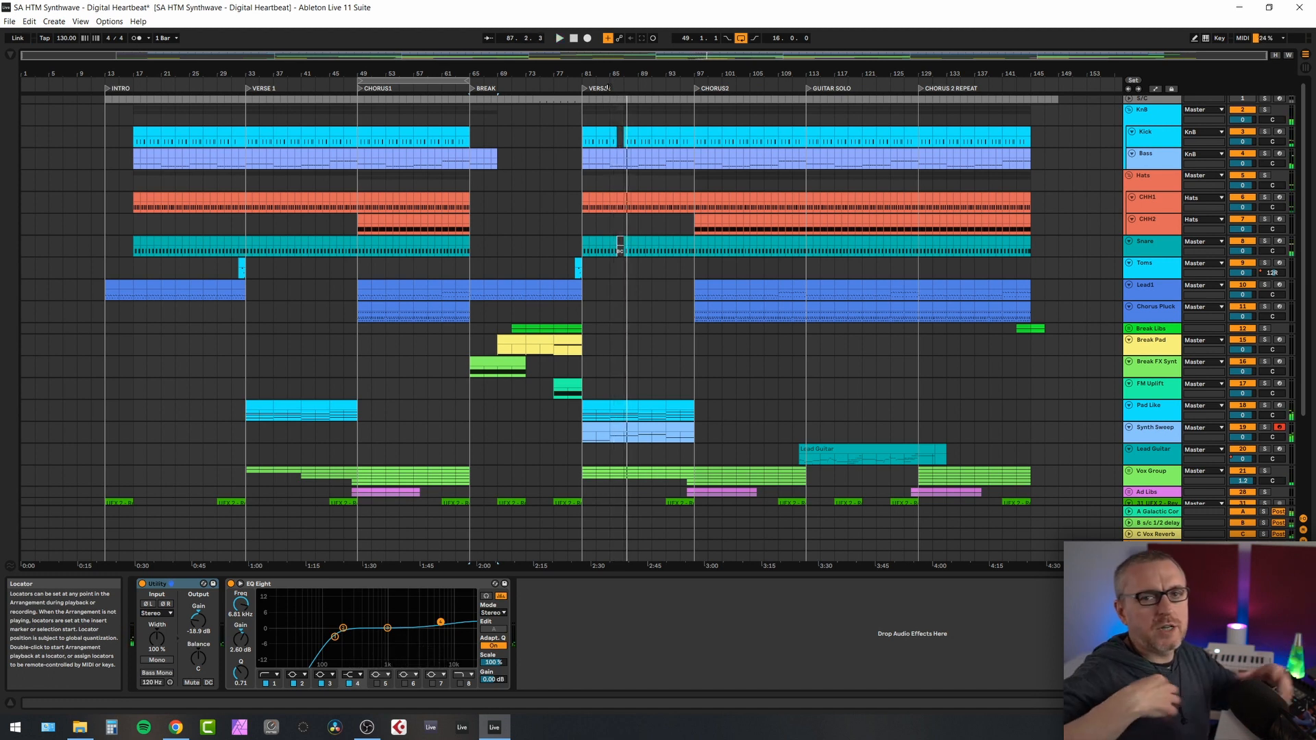
- Solo Lead1 and Chorus Pluck together and play them from the start of Chorus 2
left_click(703, 287)
left_click(1264, 285)
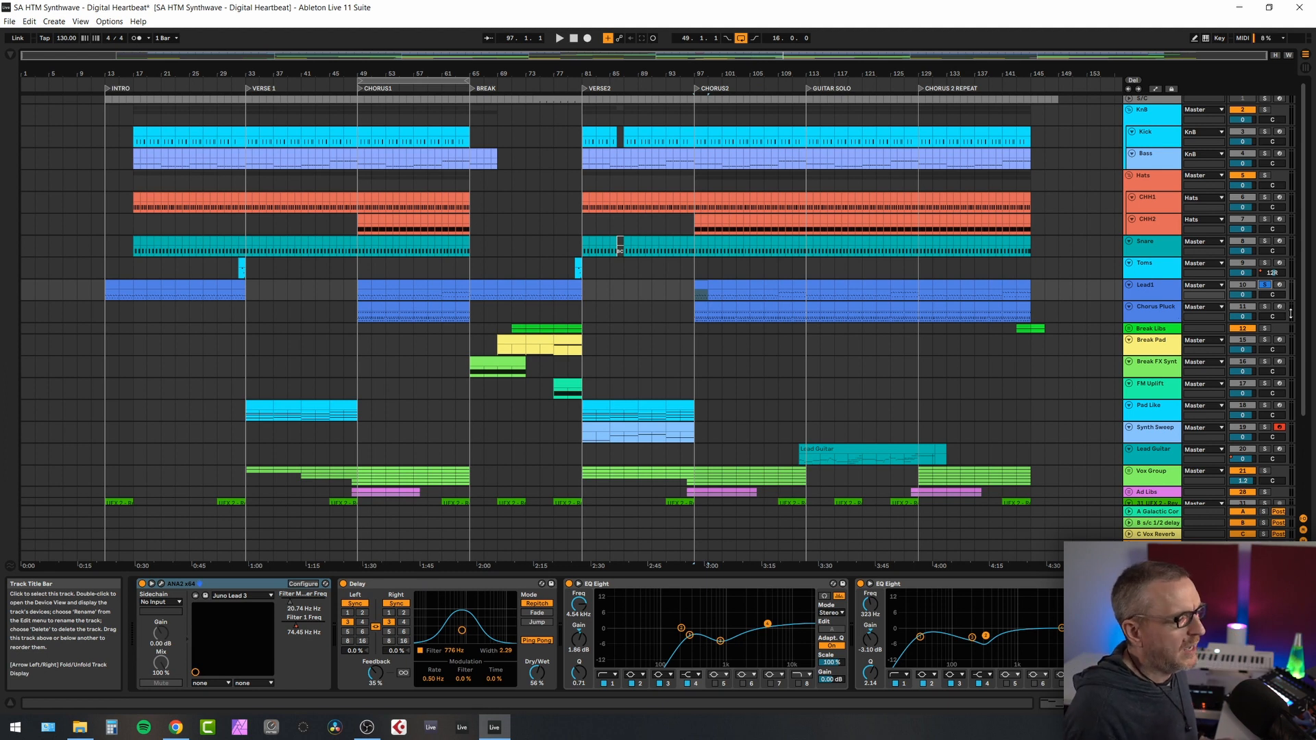
left_click(1265, 307)
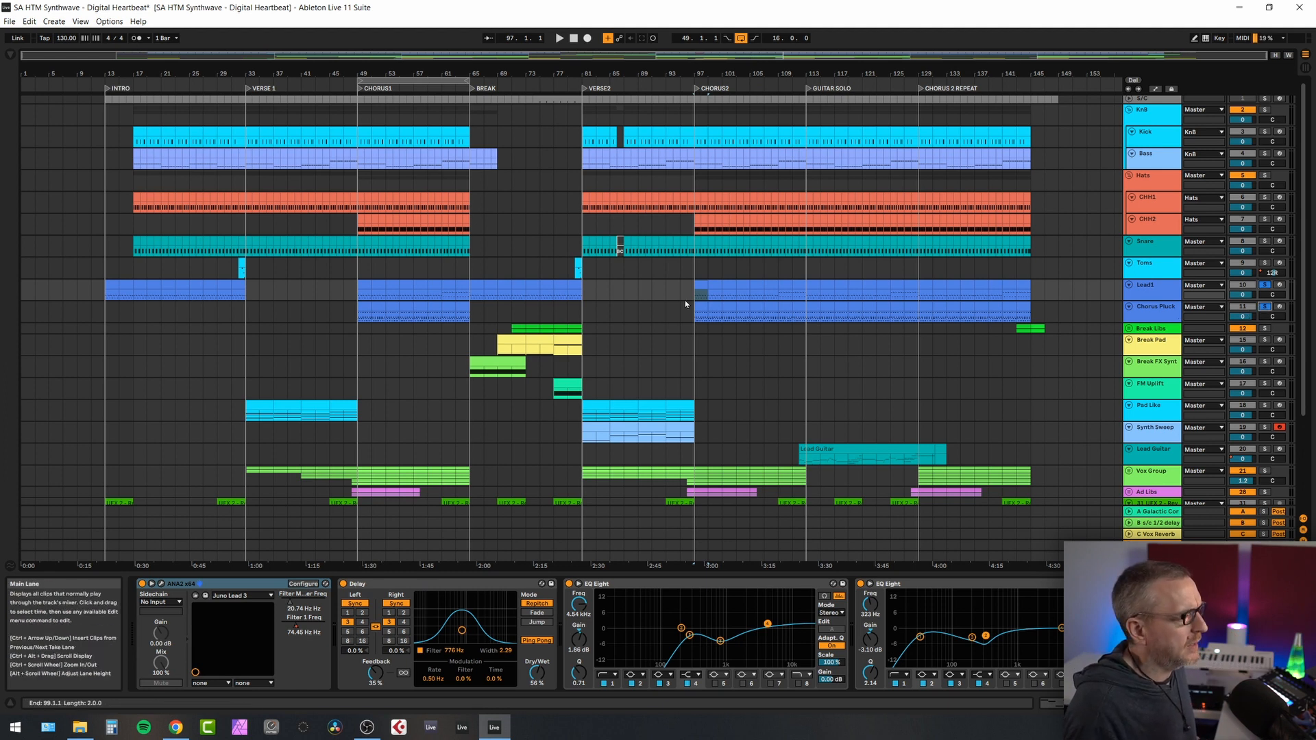
key("space")
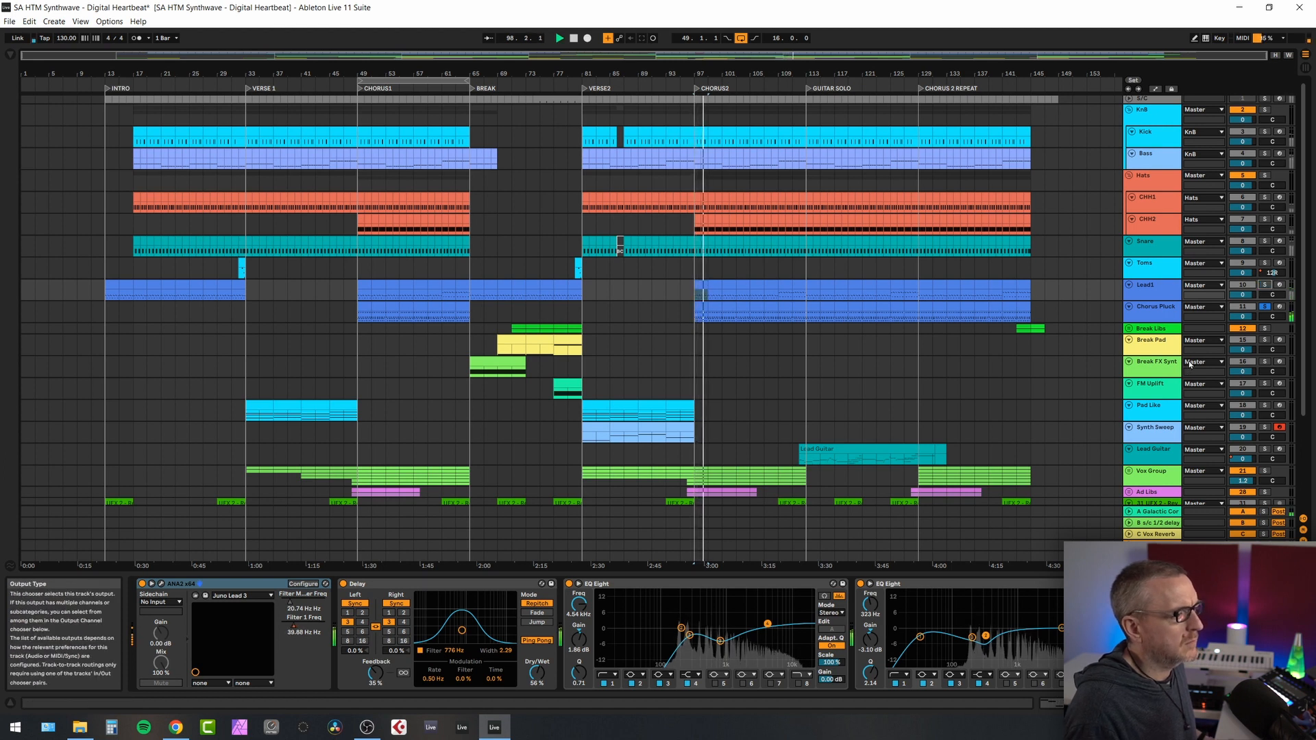
left_click(1157, 307)
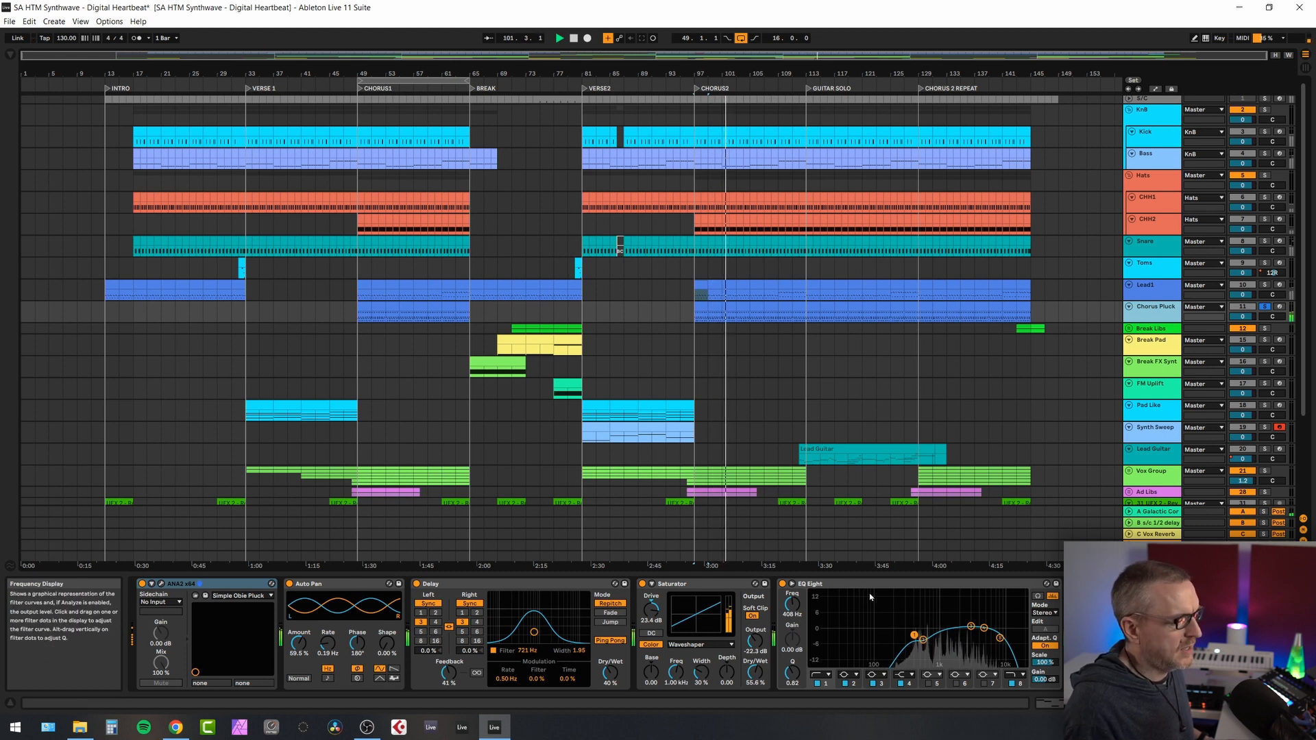
left_click(1266, 308)
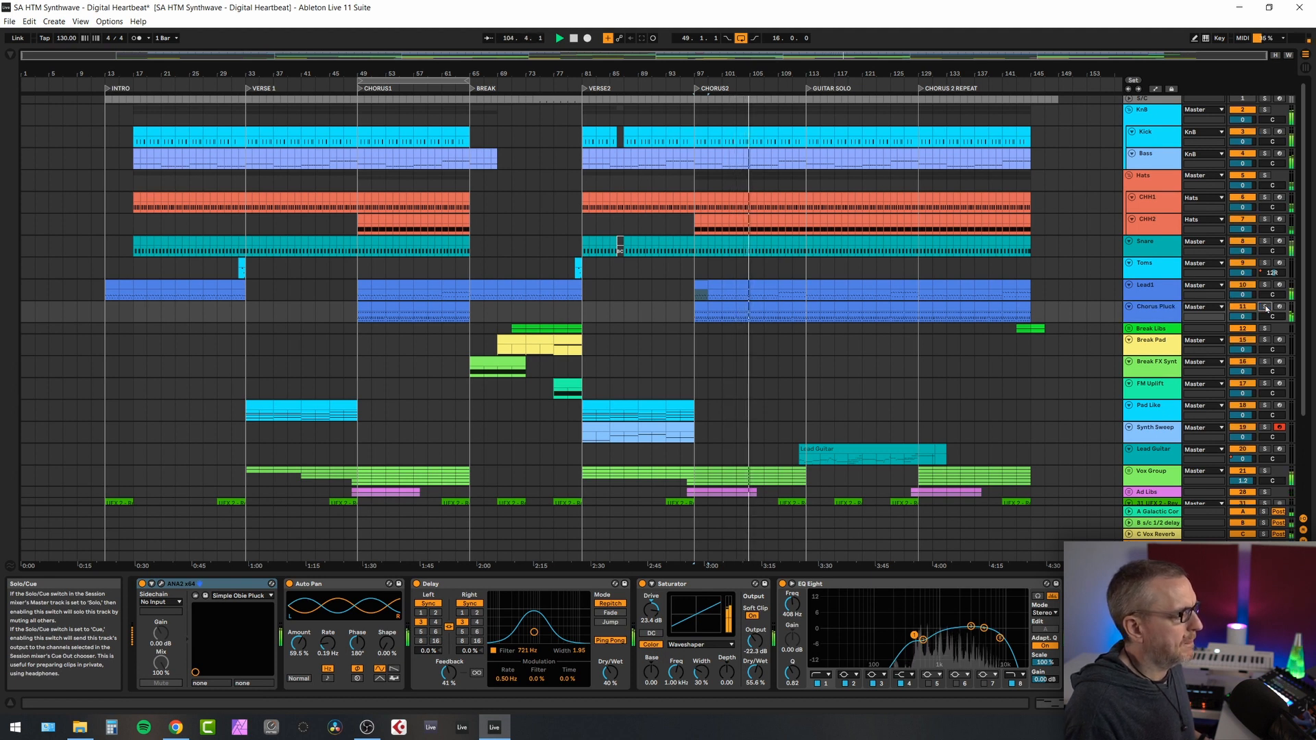
key("space")
key("alt")
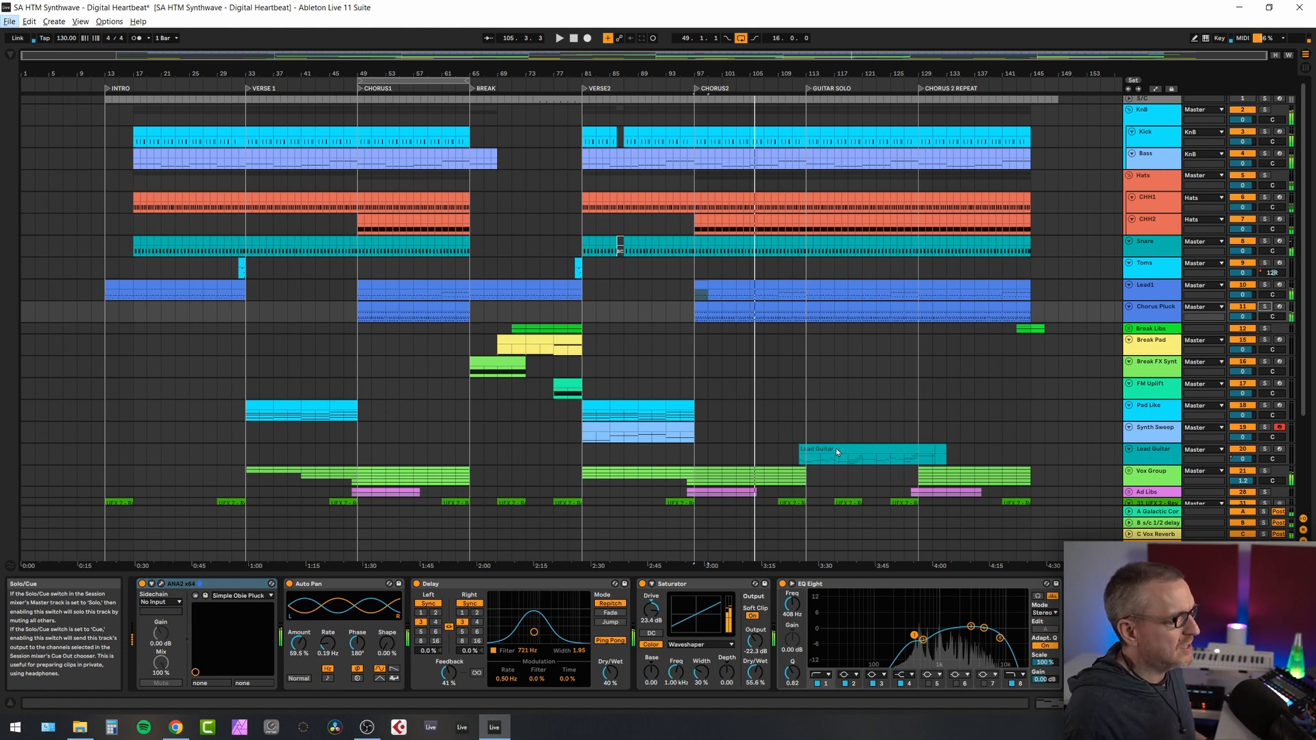
- Inspect the Lead Guitar track's ANA2 instrument, arm the track to play the sound live, and close the plug-in window
left_click(815, 451)
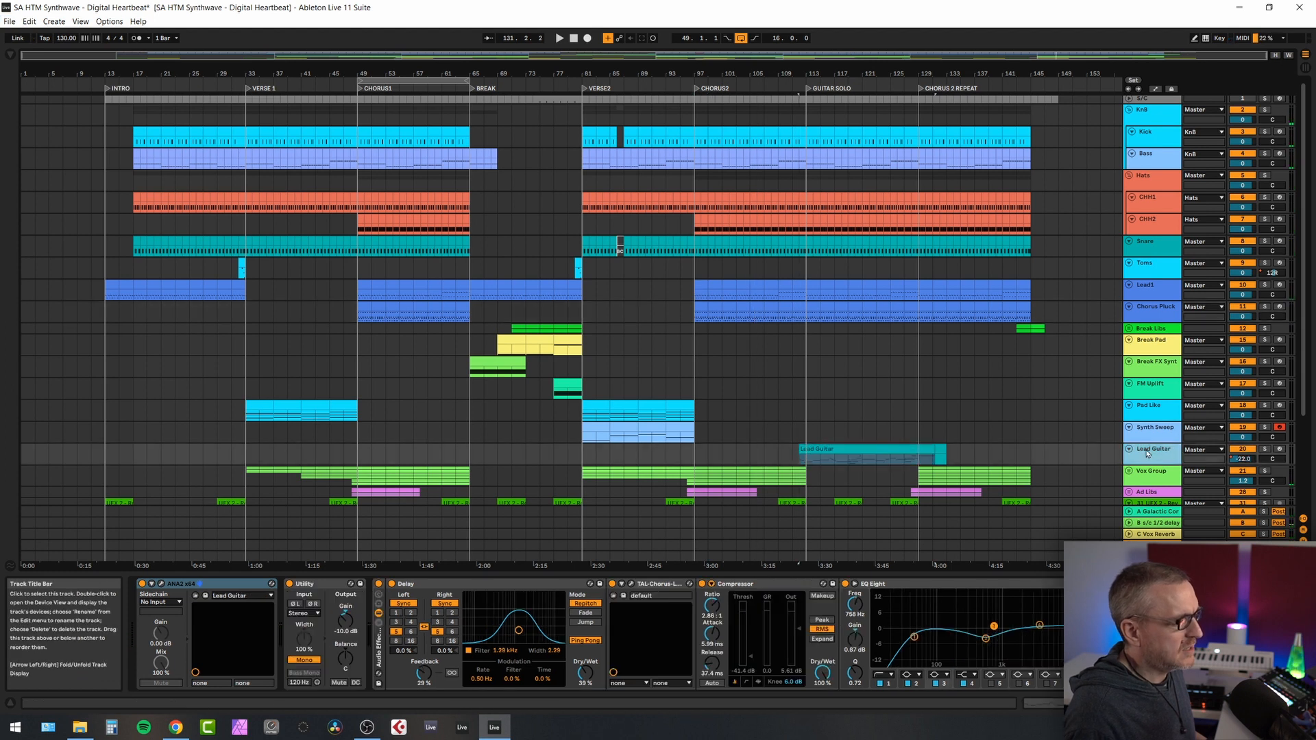
left_click(162, 584)
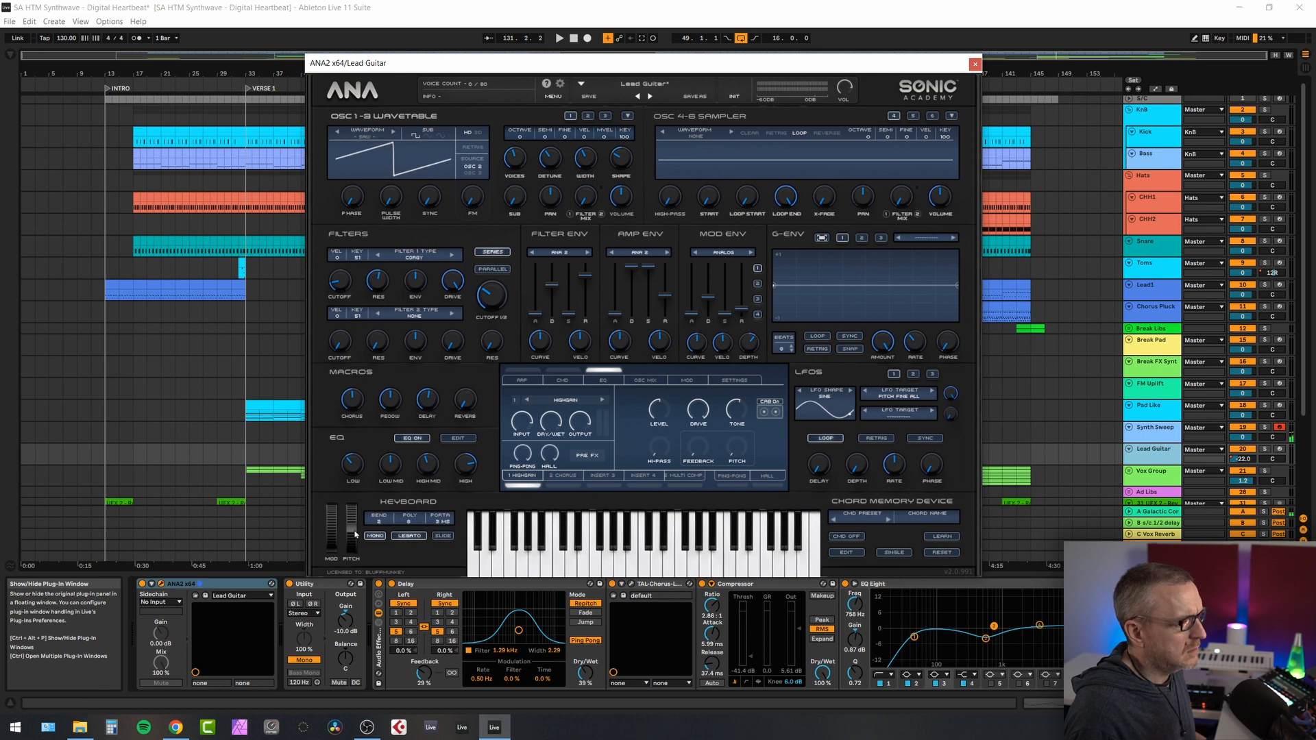
left_click(1279, 450)
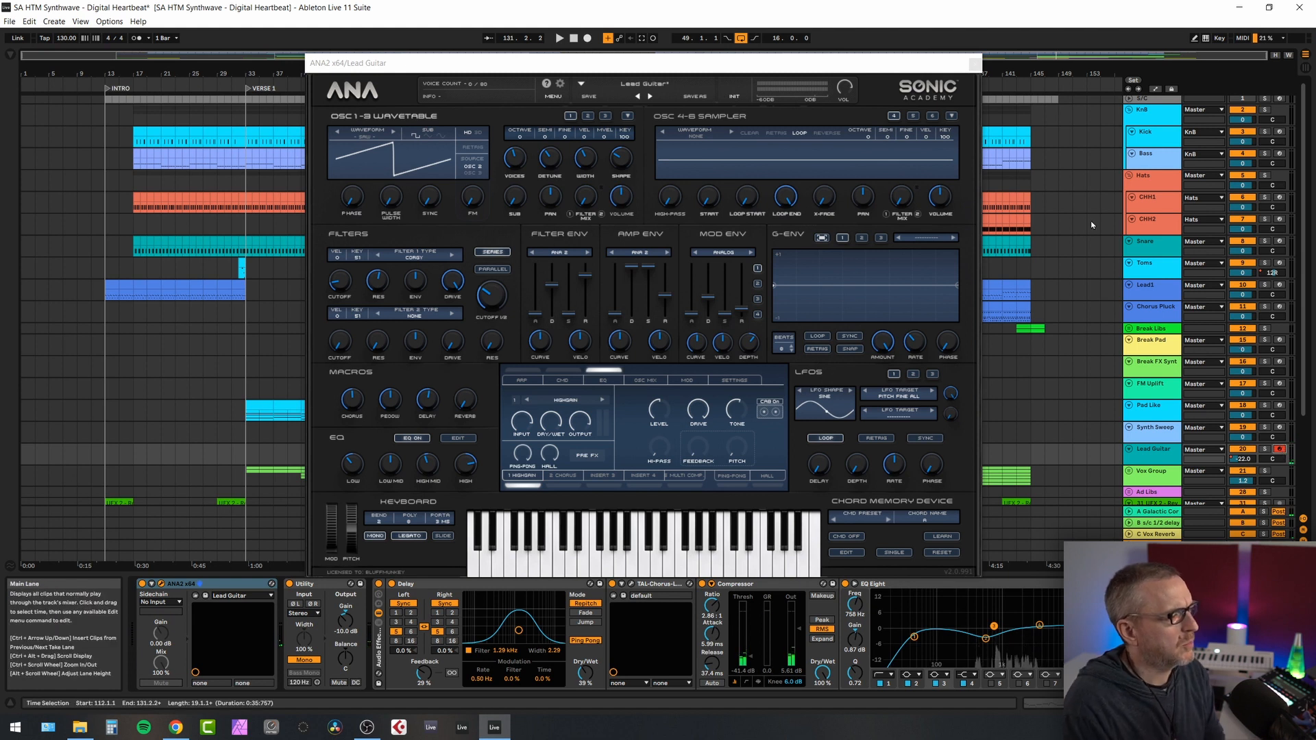
left_click(976, 63)
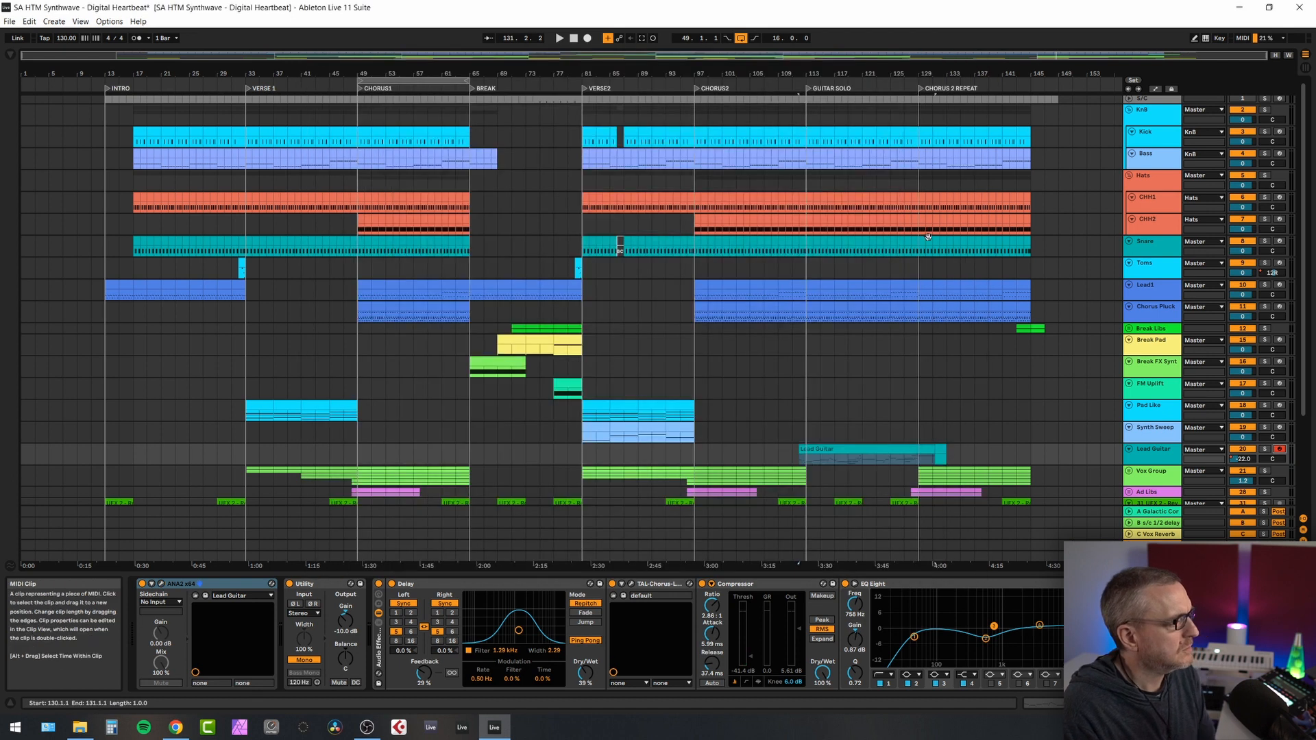
- Play the guitar solo from the start of the Lead Guitar clip and look over the track's level and device chain
left_click(806, 447)
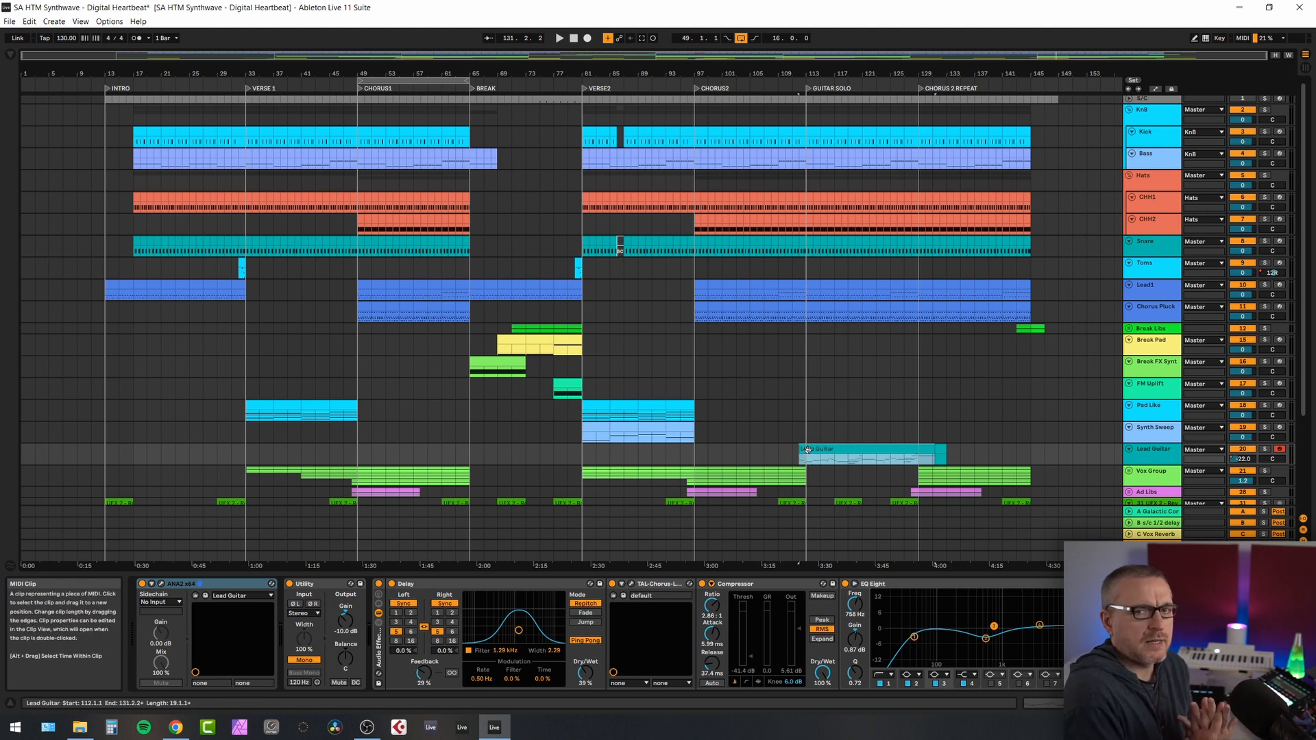
key("space")
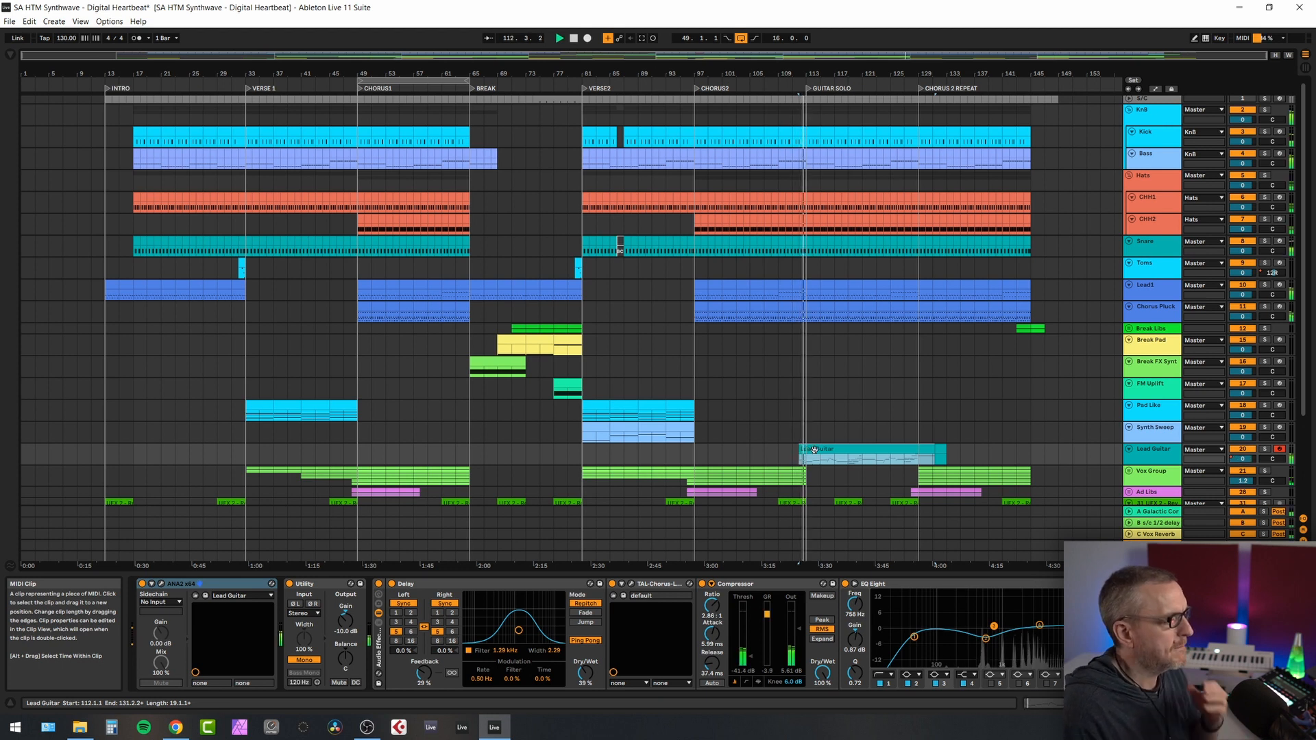
left_click(1147, 455)
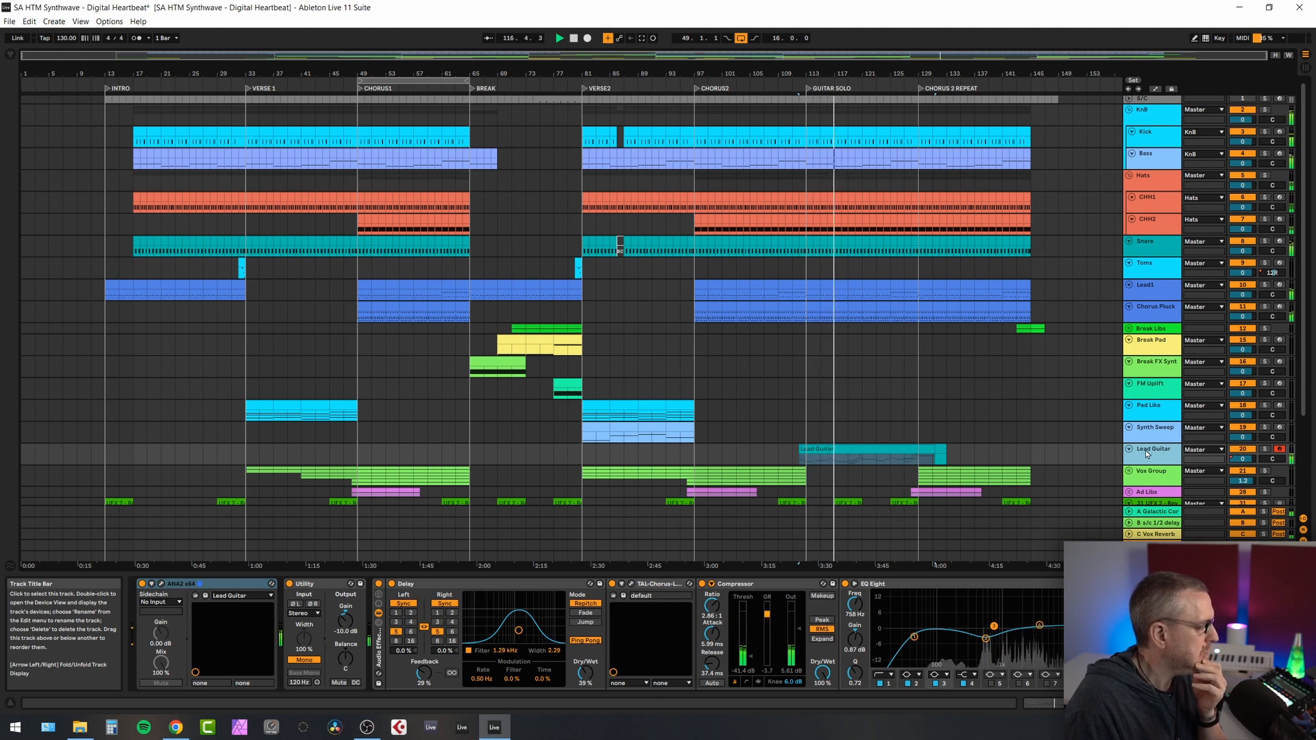
left_click_drag(1242, 460, 1242, 464)
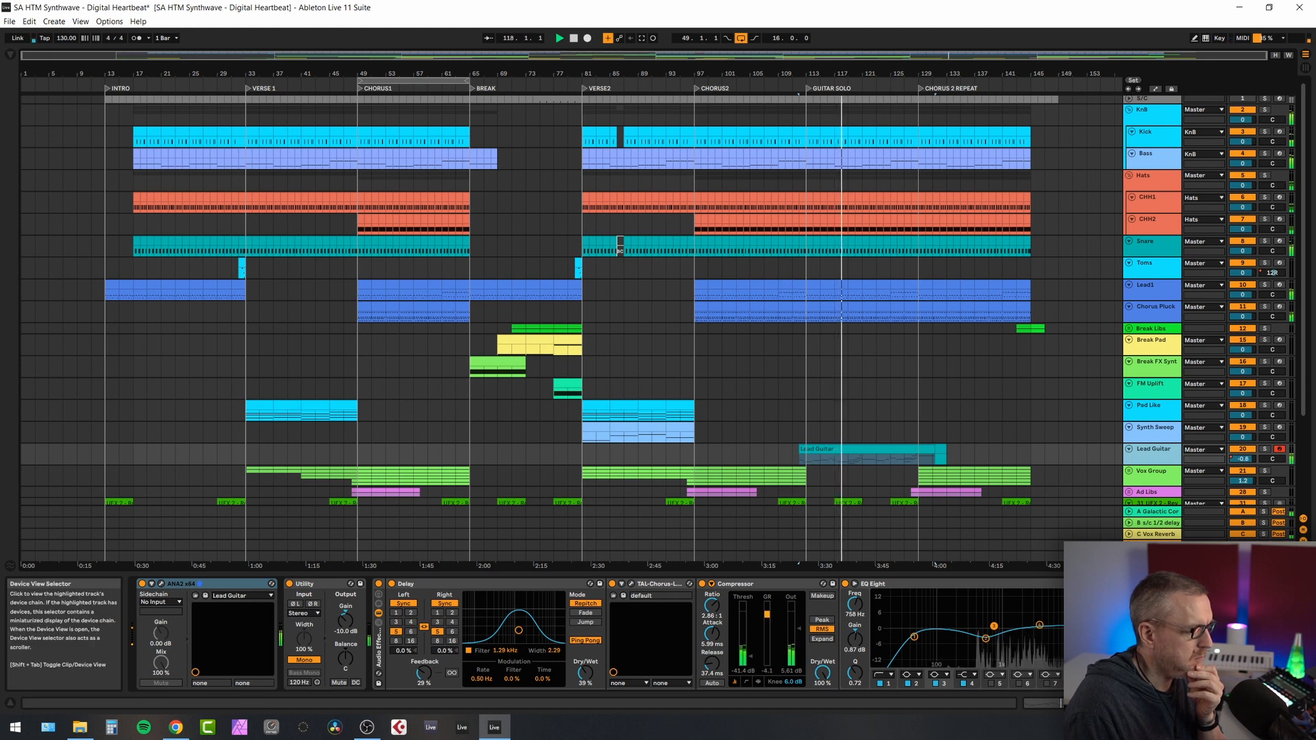
left_click_drag(1192, 704, 1204, 704)
left_click(1177, 703)
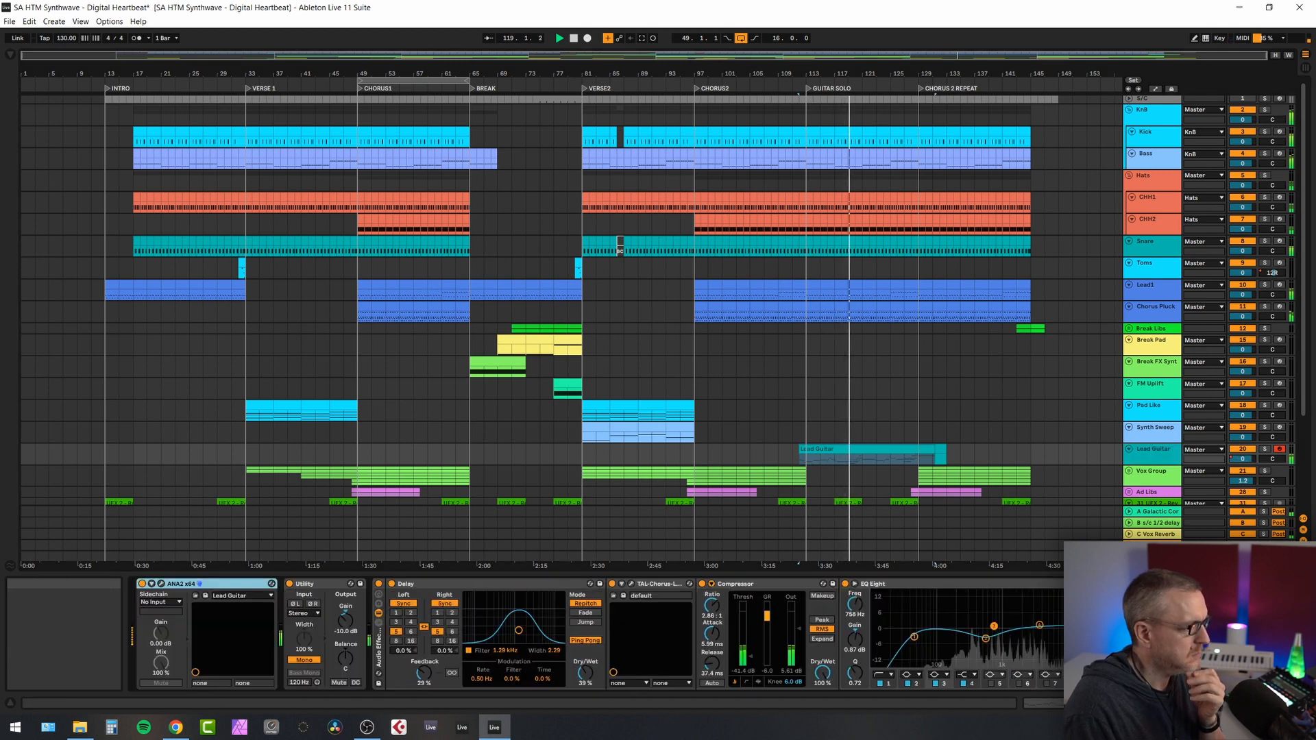
- Stop playback, open the Lead Guitar clip's notes, and play the fast arpeggio run starting at the clip's bar 8 up close
left_click(865, 459)
key("space")
double_click(865, 459)
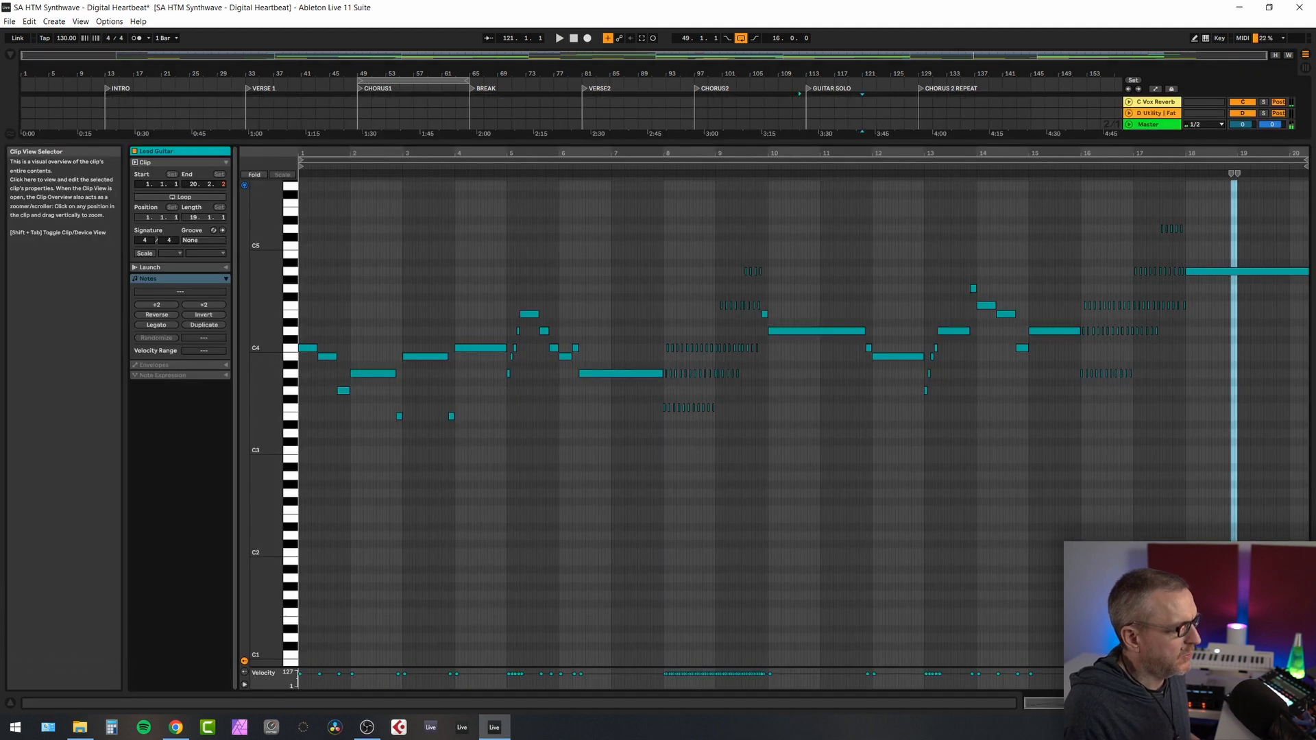
left_click_drag(716, 155, 716, 249)
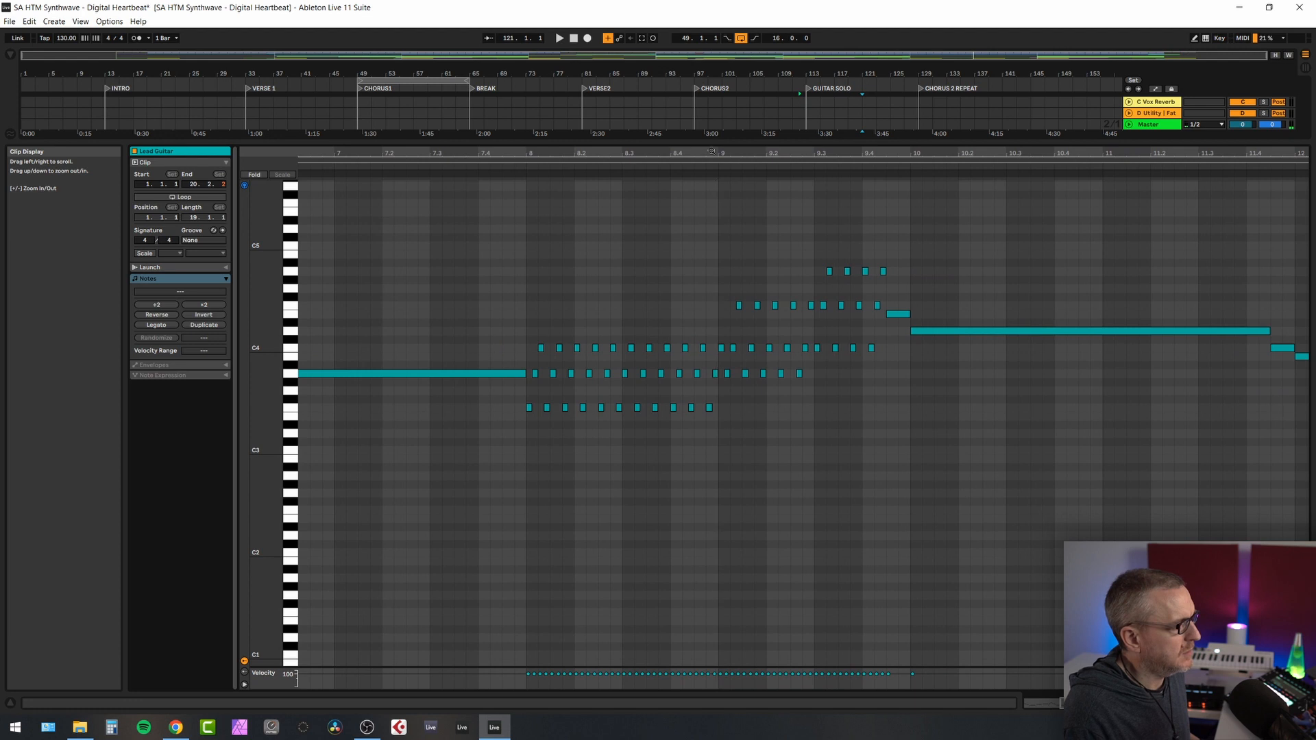
left_click(516, 166)
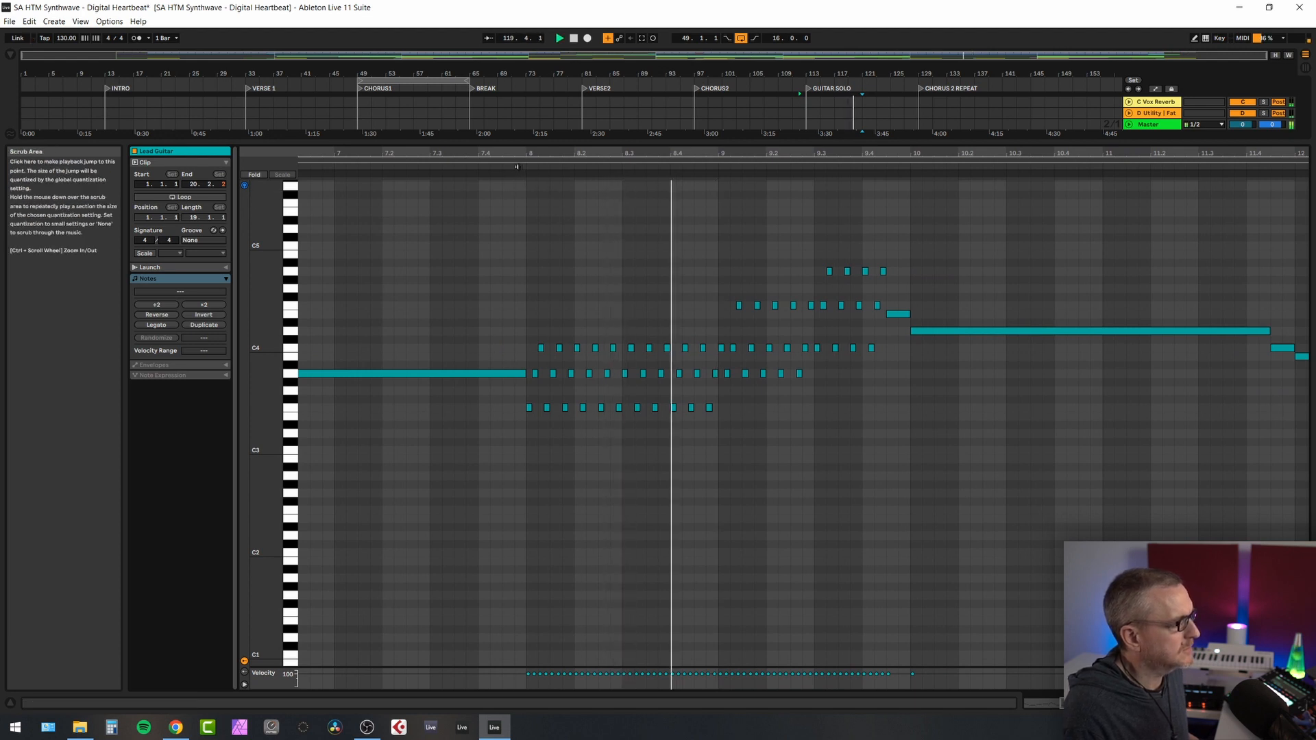